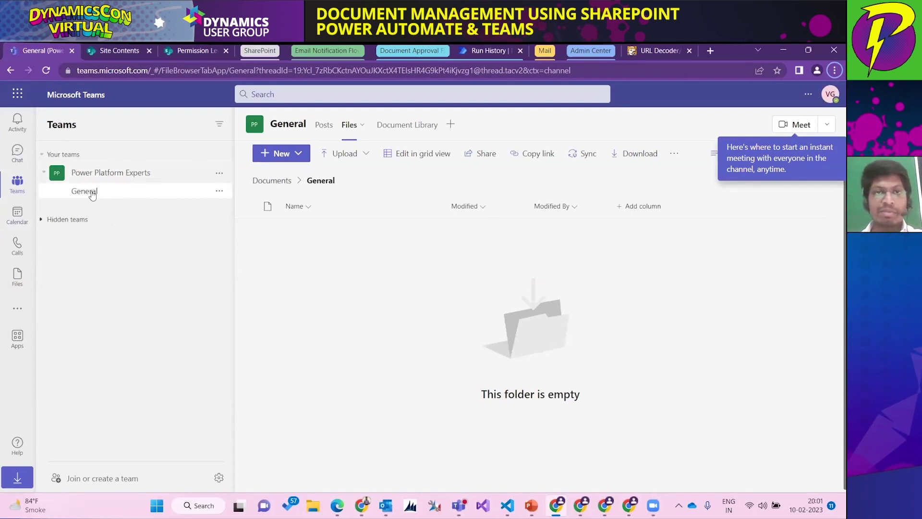
- Open the General channel's files folder of the Power Platform Experts team in SharePoint
{"action": "left_click", "coordinate": [353, 126]}
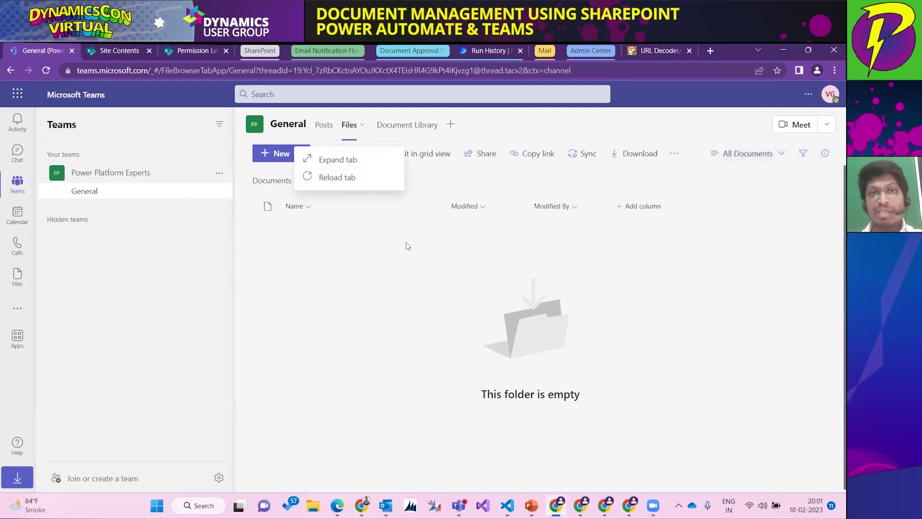
{"action": "left_click", "coordinate": [378, 270]}
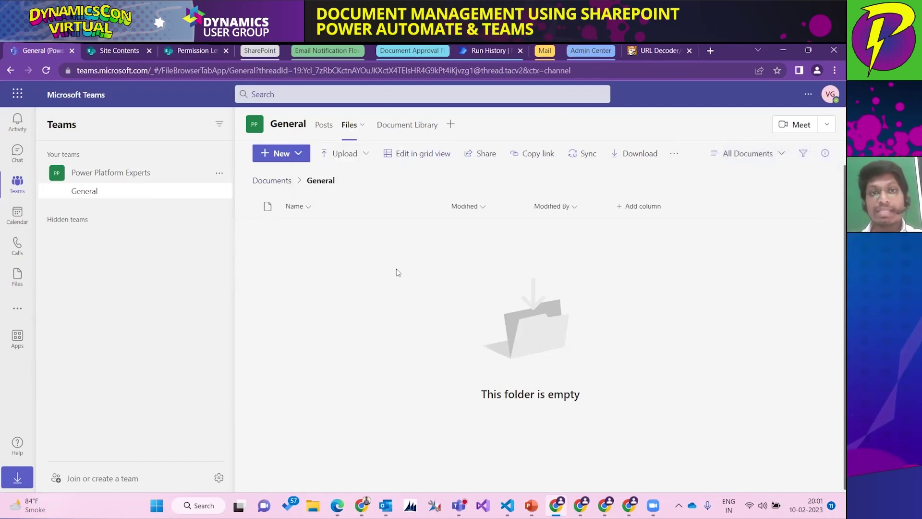
{"action": "left_click", "coordinate": [674, 154]}
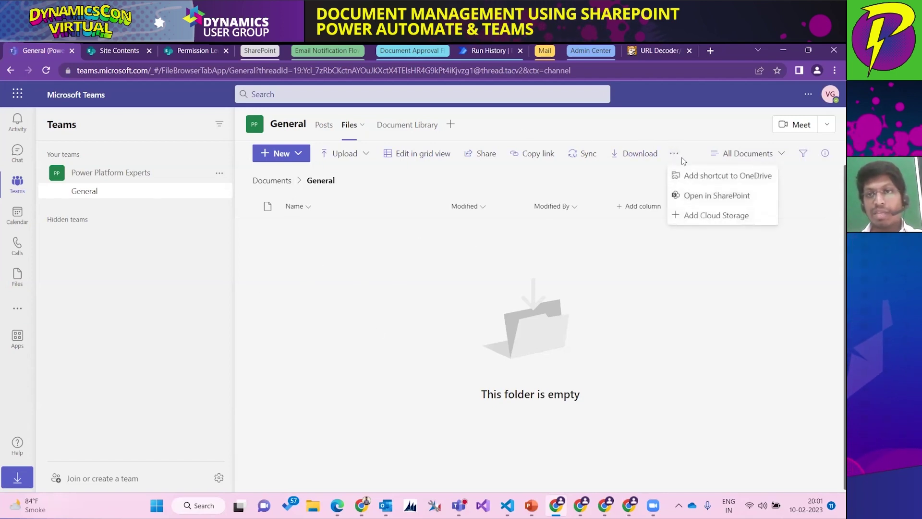
{"action": "left_click", "coordinate": [708, 196]}
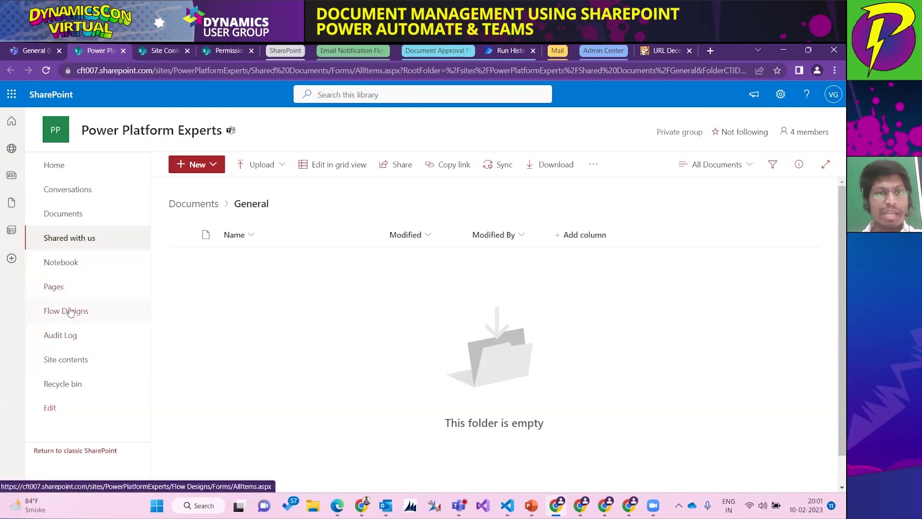
- Go to the site contents and open the site's advanced permissions settings
{"action": "left_click", "coordinate": [74, 359]}
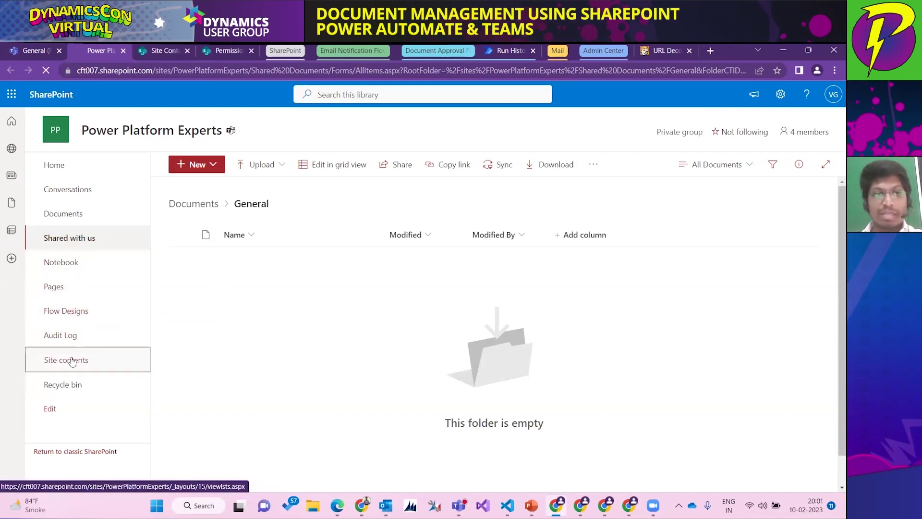
{"action": "left_click", "coordinate": [780, 94]}
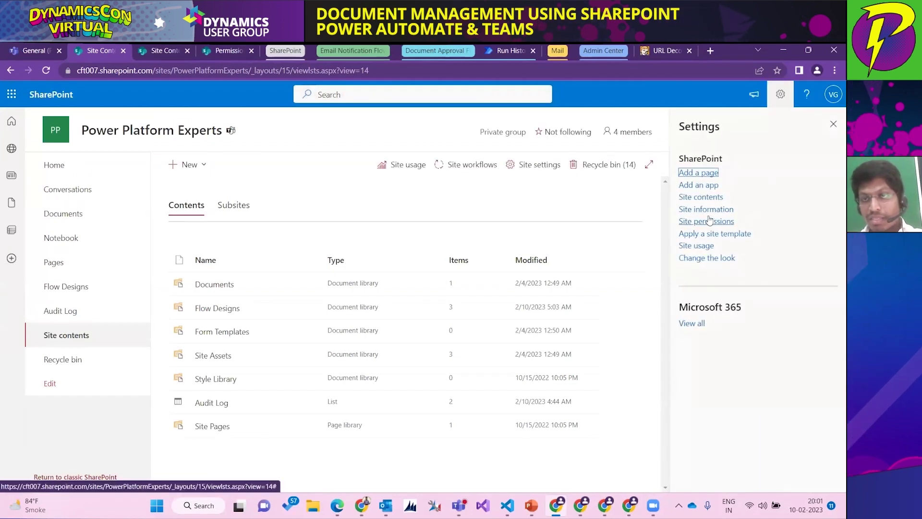
{"action": "left_click", "coordinate": [706, 222]}
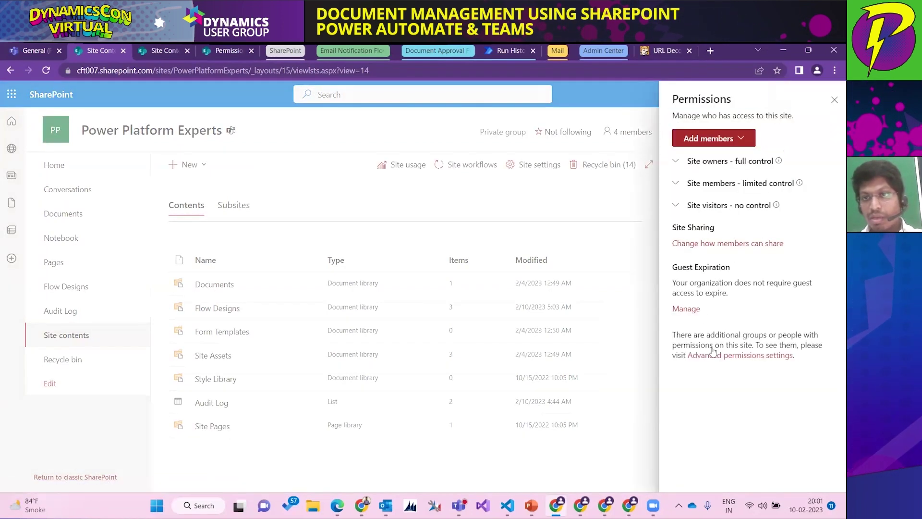
{"action": "left_click", "coordinate": [721, 355]}
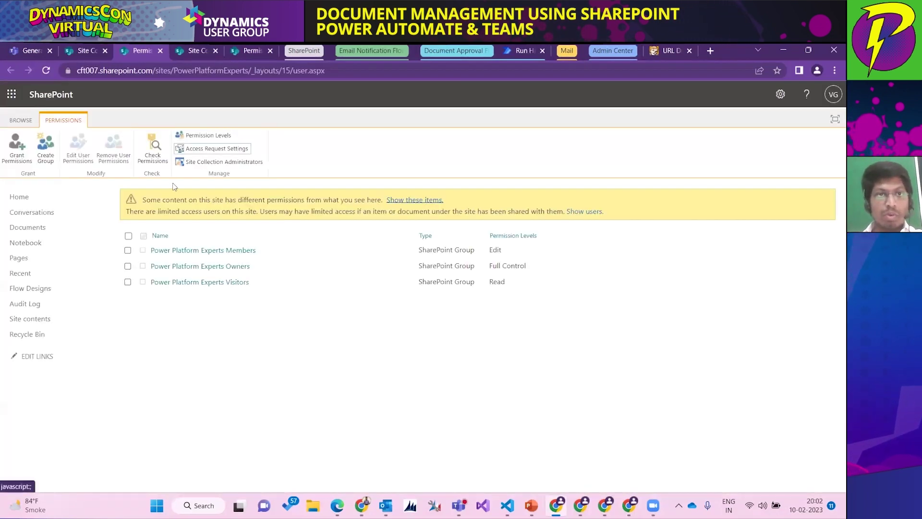
- Review the permissions included in the site's Contribute permission level, and close the permission pages without changing anything
{"action": "left_click", "coordinate": [208, 137]}
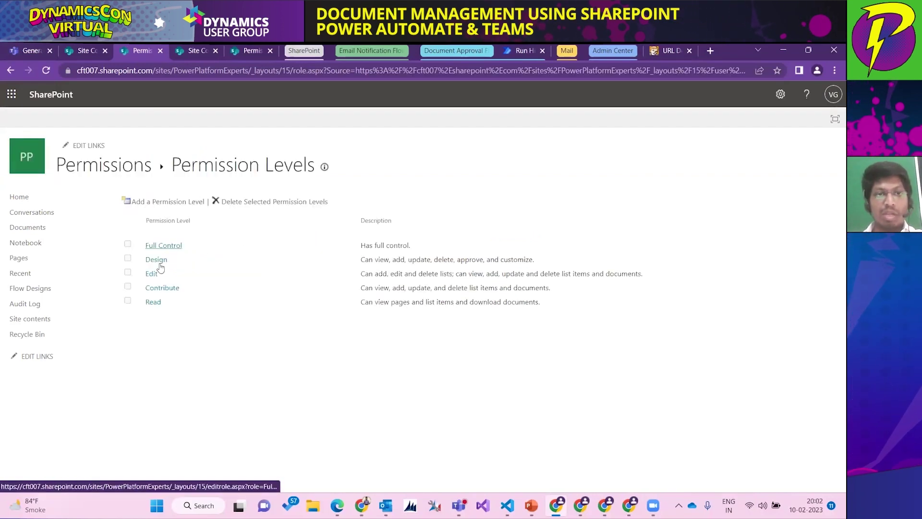
{"action": "left_click", "coordinate": [162, 288]}
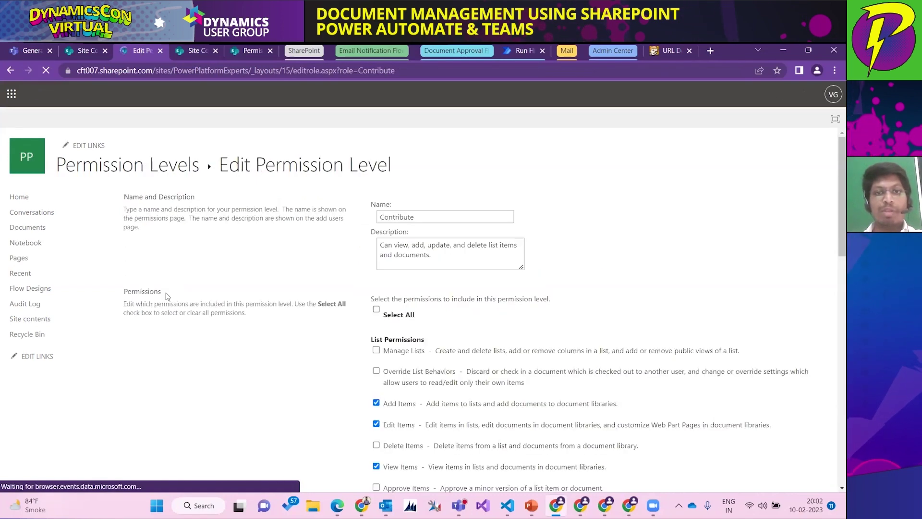
{"action": "scroll", "coordinate": [417, 335], "scroll_direction": "down", "scroll_amount": 9}
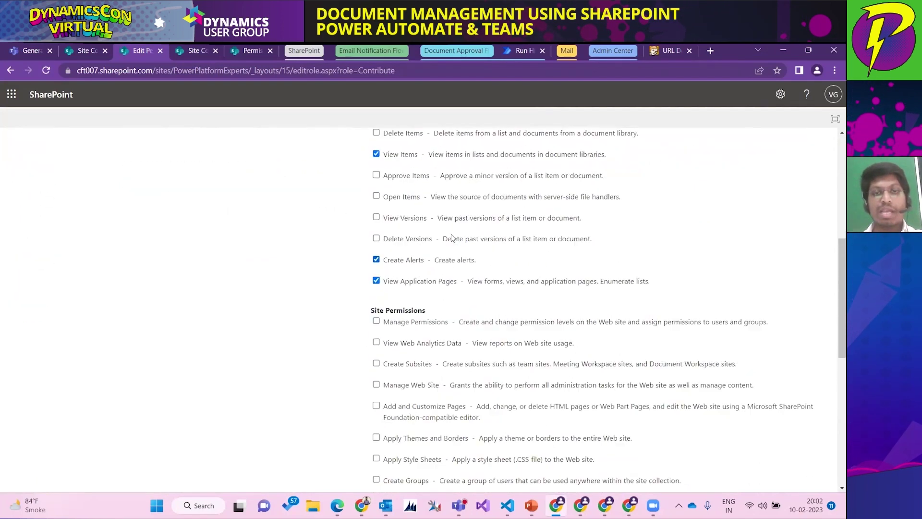
{"action": "scroll", "coordinate": [347, 296], "scroll_direction": "down", "scroll_amount": 5}
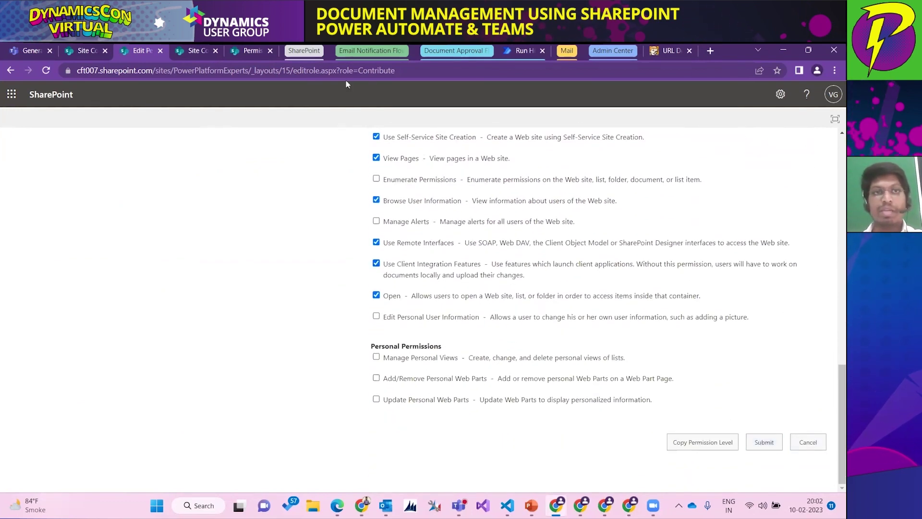
{"action": "left_click", "coordinate": [160, 50]}
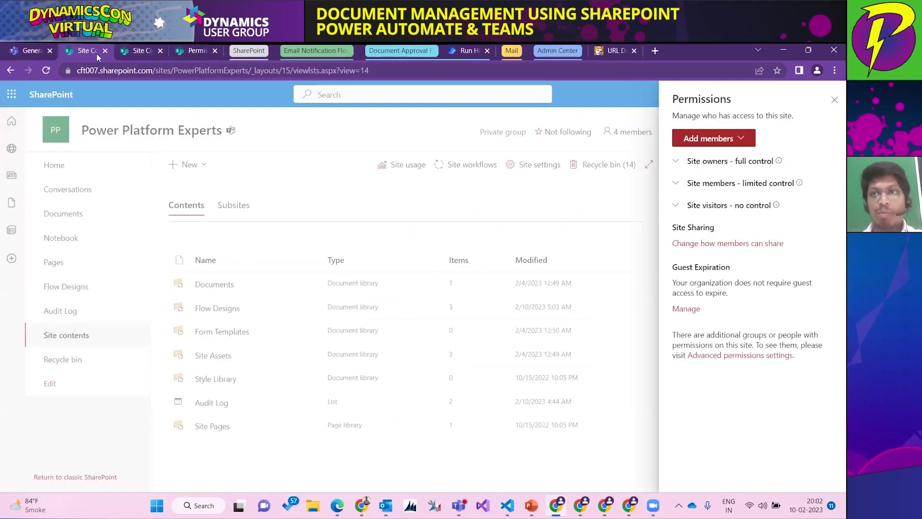
{"action": "left_click", "coordinate": [834, 101]}
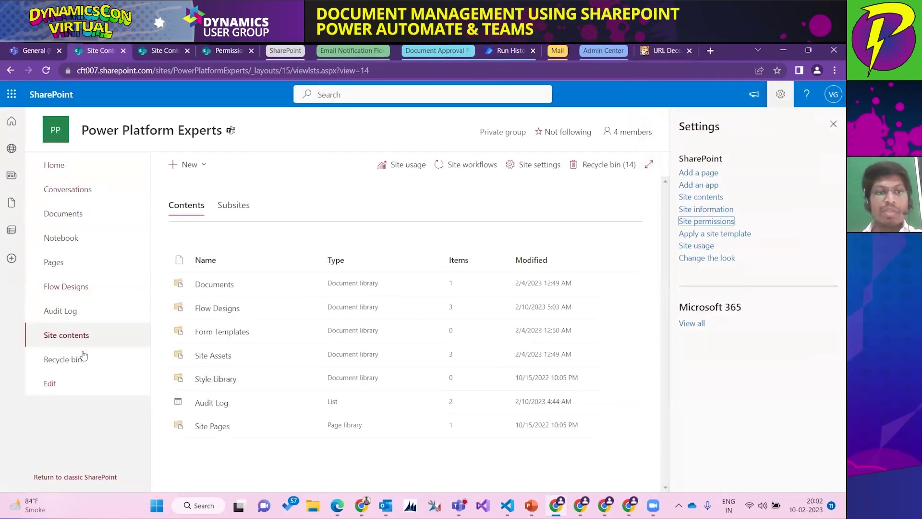
- Open the Flow Designs library and go to its versioning settings
{"action": "left_click", "coordinate": [73, 287]}
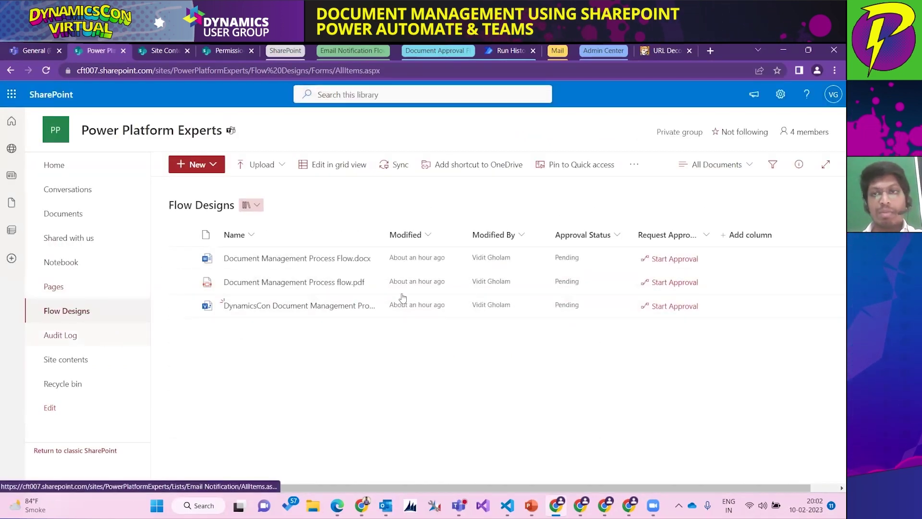
{"action": "left_click", "coordinate": [781, 94]}
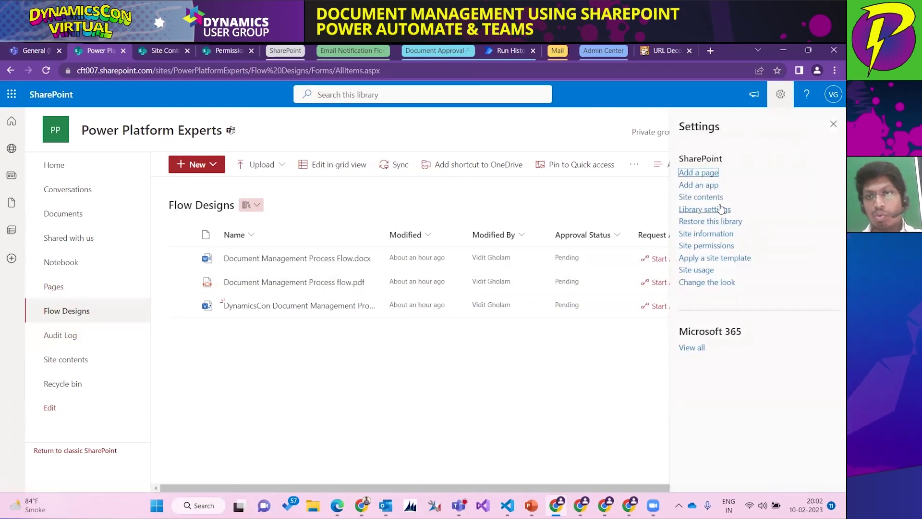
{"action": "left_click", "coordinate": [712, 207]}
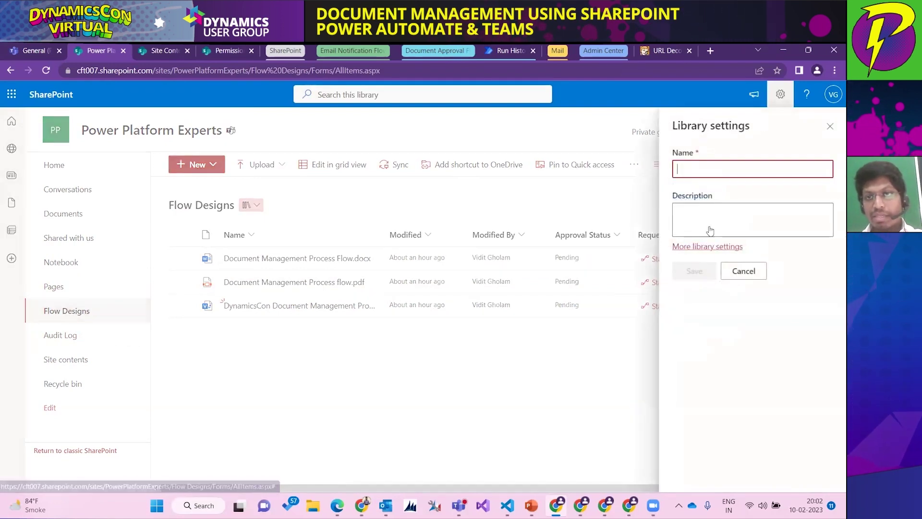
{"action": "left_click", "coordinate": [699, 250]}
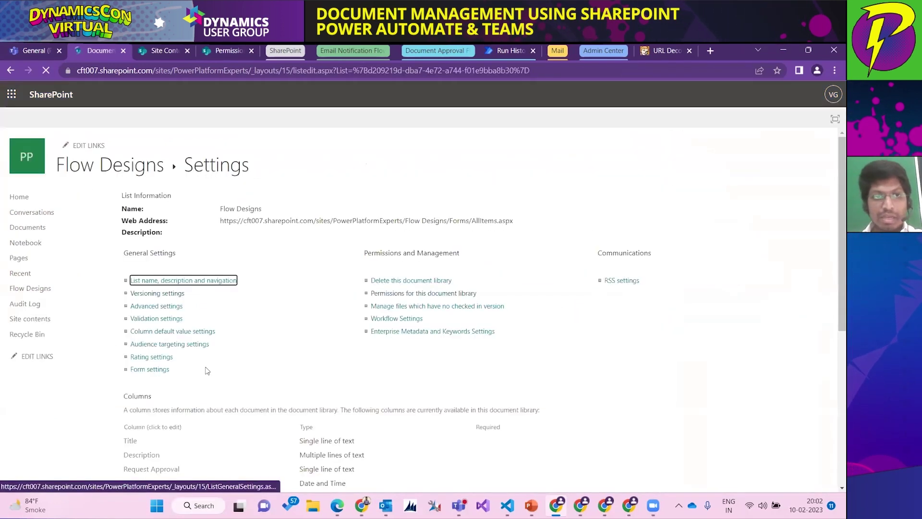
{"action": "left_click", "coordinate": [158, 293]}
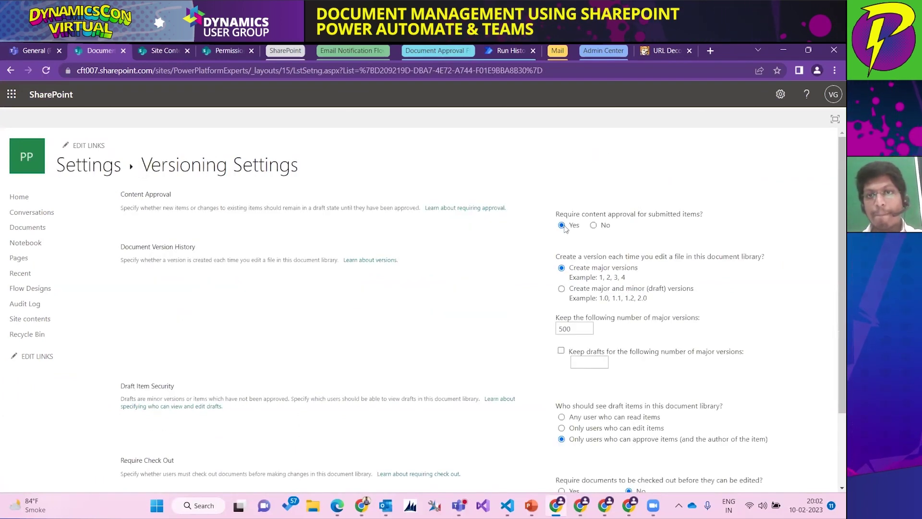
- Try setting the library's content approval requirement to No, restore it to Yes, and look over the remaining versioning options
{"action": "left_click", "coordinate": [594, 226]}
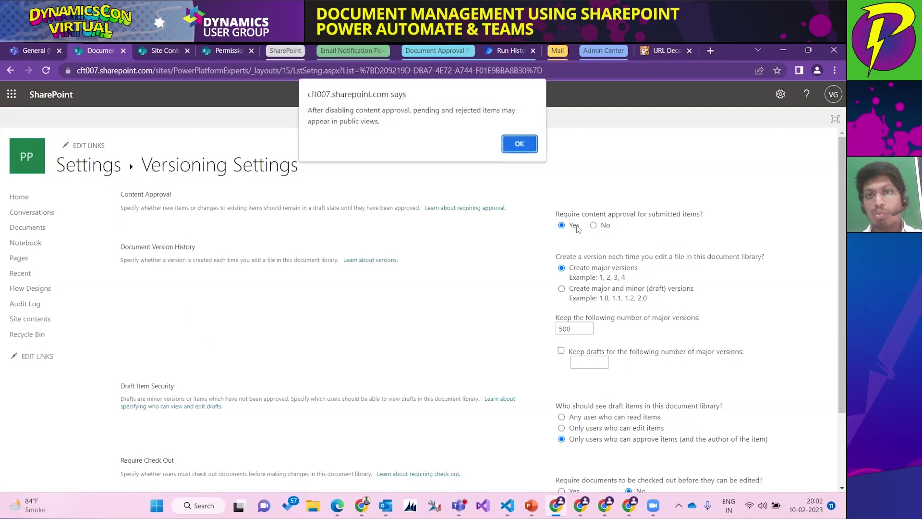
{"action": "left_click", "coordinate": [520, 144]}
{"action": "left_click", "coordinate": [562, 225]}
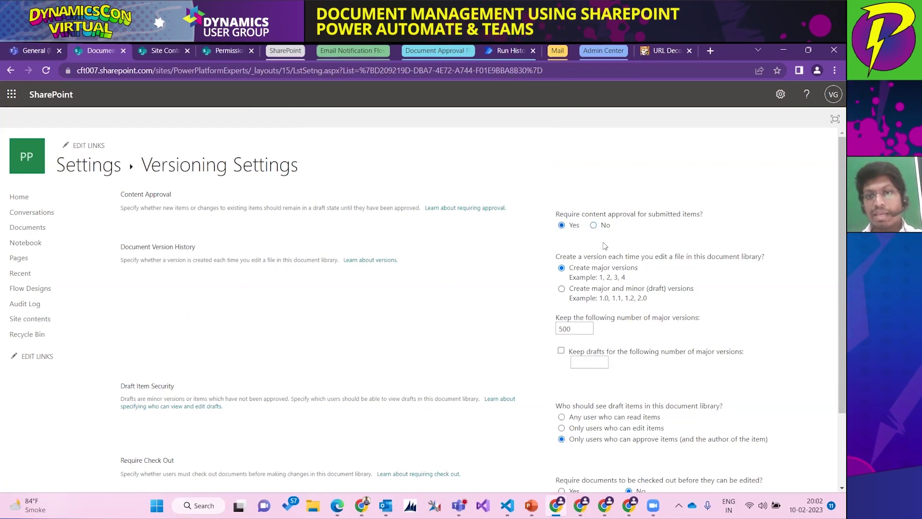
{"action": "scroll", "coordinate": [639, 345], "scroll_direction": "down", "scroll_amount": 2}
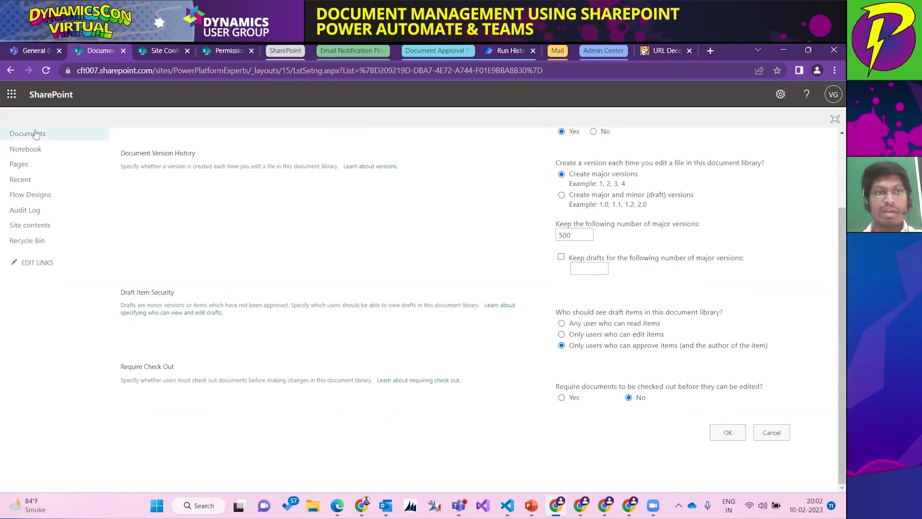
- Open the permissions for the Flow Designs library and try deleting its unique permissions, cancelling at the confirmation
{"action": "left_click", "coordinate": [10, 70]}
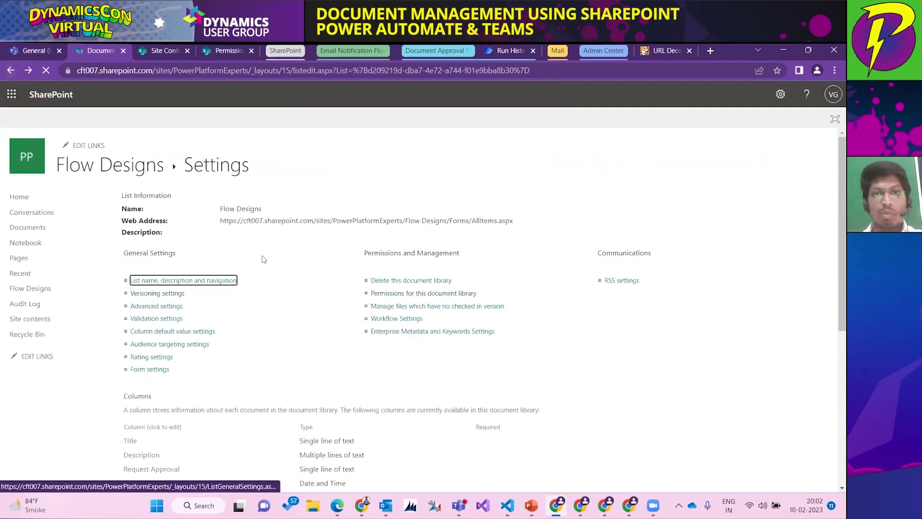
{"action": "left_click", "coordinate": [384, 294]}
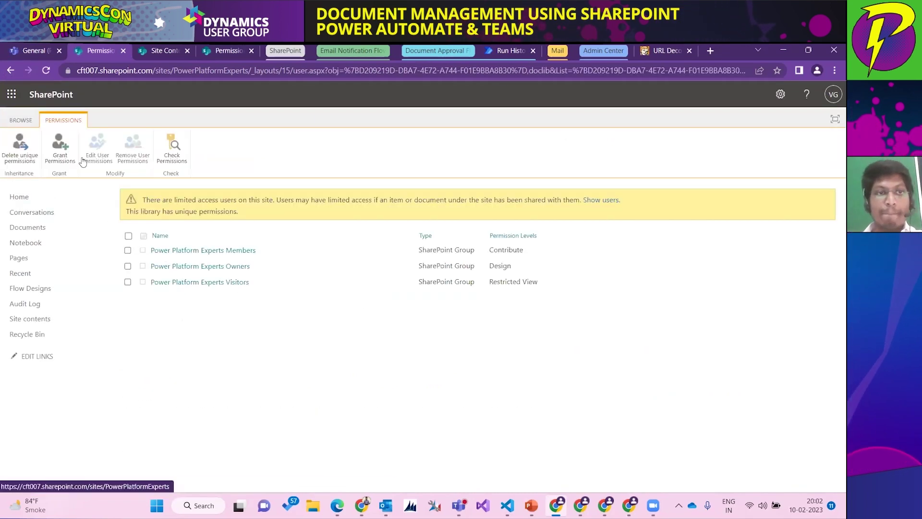
{"action": "left_click", "coordinate": [19, 148]}
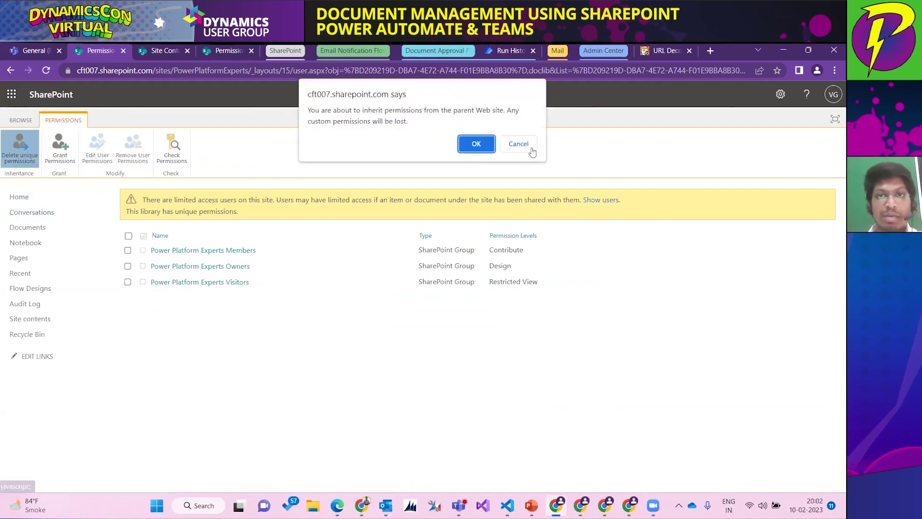
{"action": "left_click", "coordinate": [520, 144]}
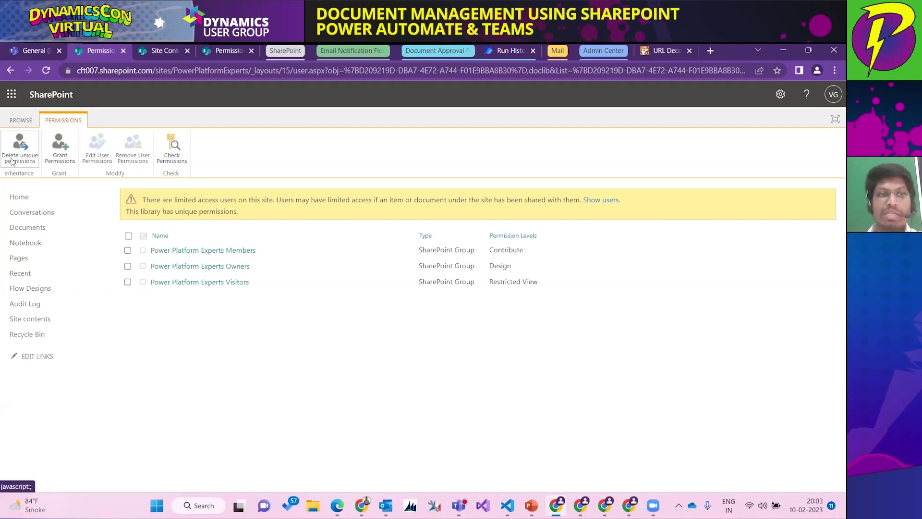
- Open the Power Platform Experts Members group and select RND Team Members
{"action": "left_click", "coordinate": [197, 251]}
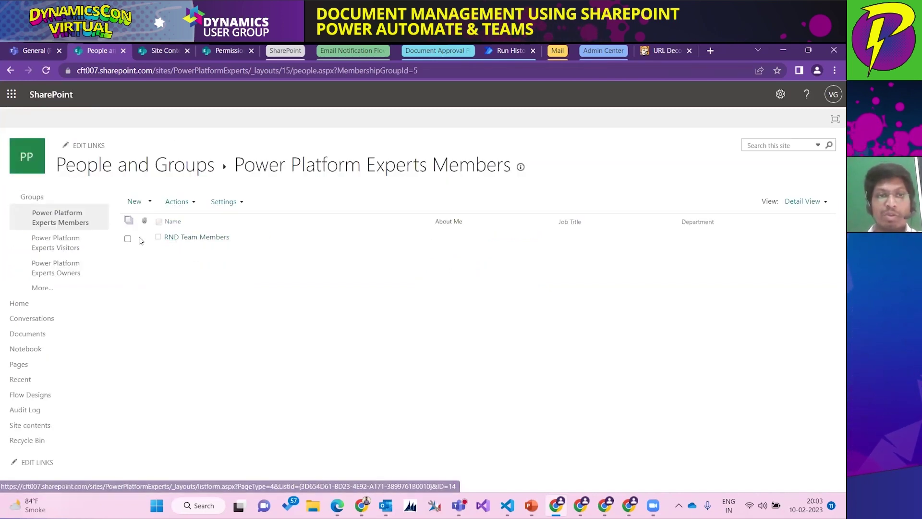
{"action": "left_click", "coordinate": [181, 207]}
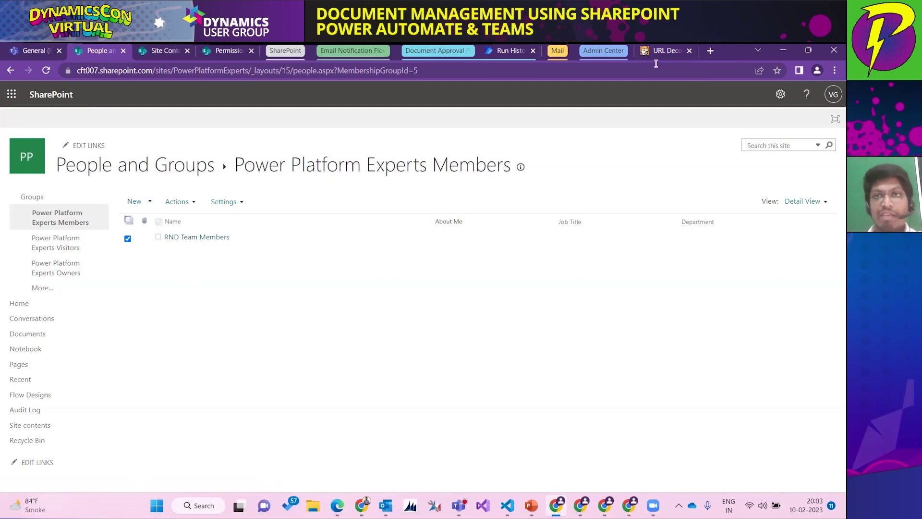
- Switch to the Microsoft 365 admin center and view the members of the Developer Team group
{"action": "key", "text": "ctrl+9"}
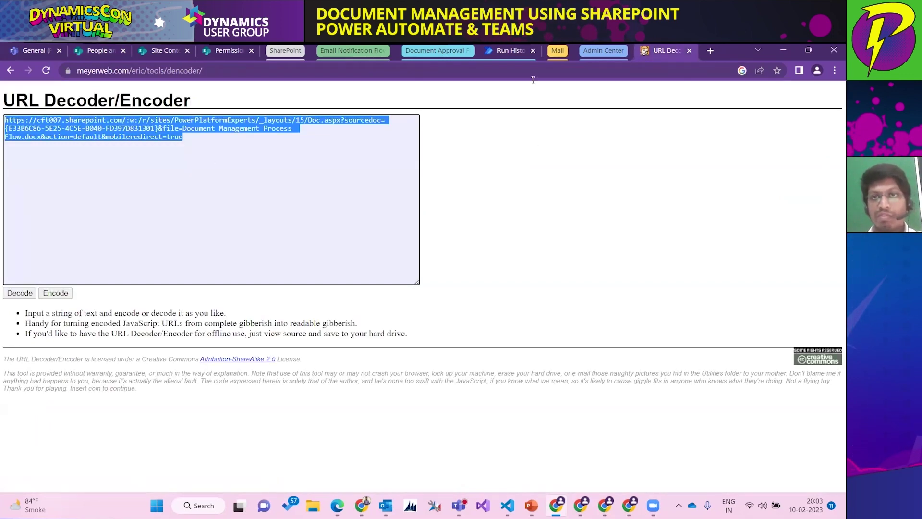
{"action": "key", "text": "ctrl+shift+Tab"}
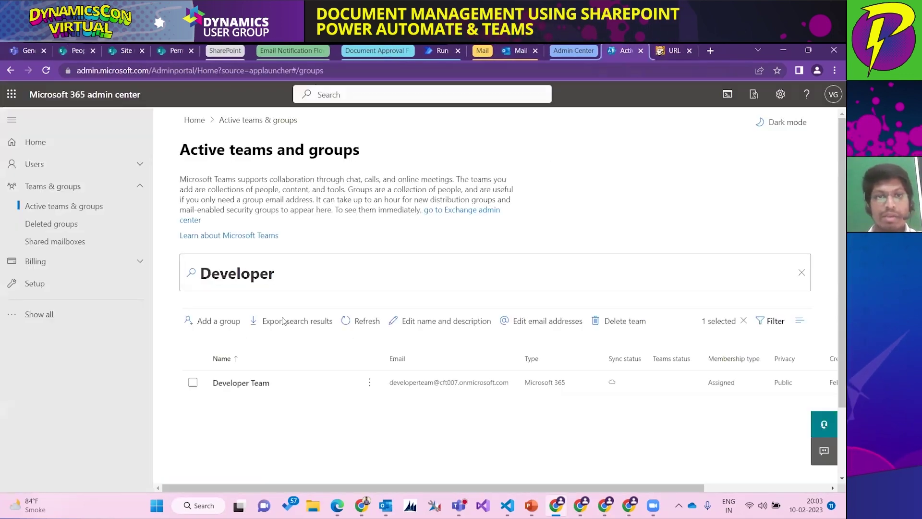
{"action": "left_click", "coordinate": [232, 384]}
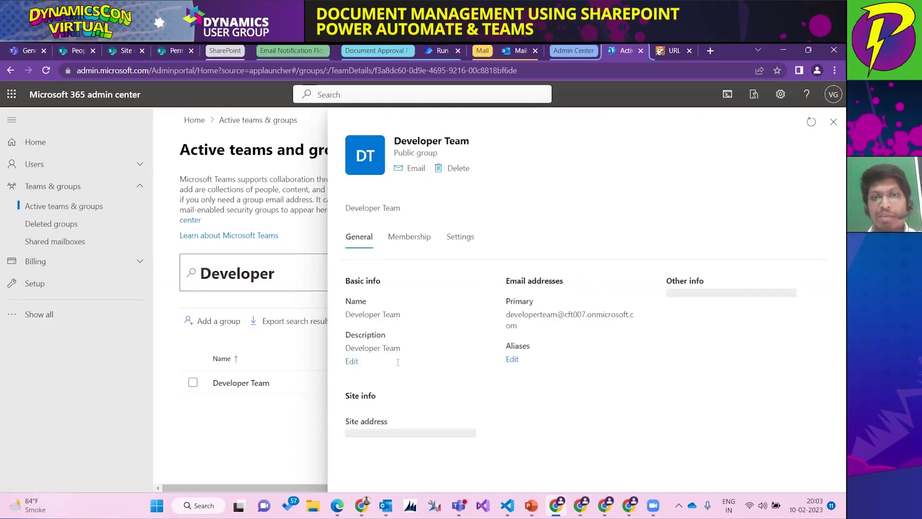
{"action": "left_click", "coordinate": [409, 237]}
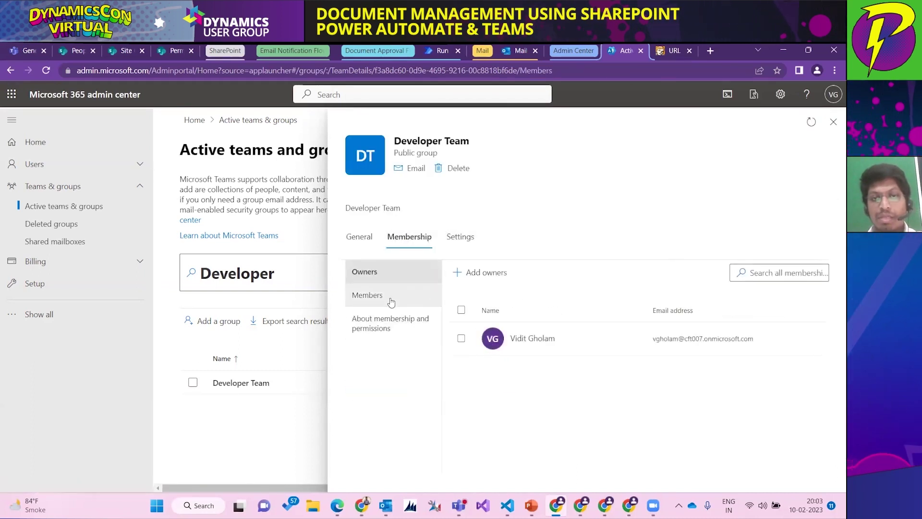
{"action": "left_click", "coordinate": [390, 299]}
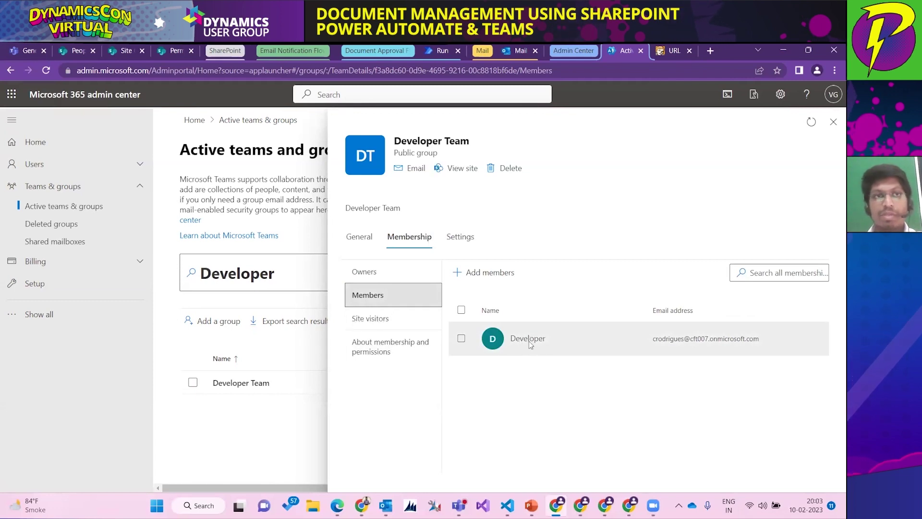
- Return to the Power Platform Experts Members group, try inviting new members by searching for Developer and Design, and cancel the invitation
{"action": "left_click", "coordinate": [75, 51]}
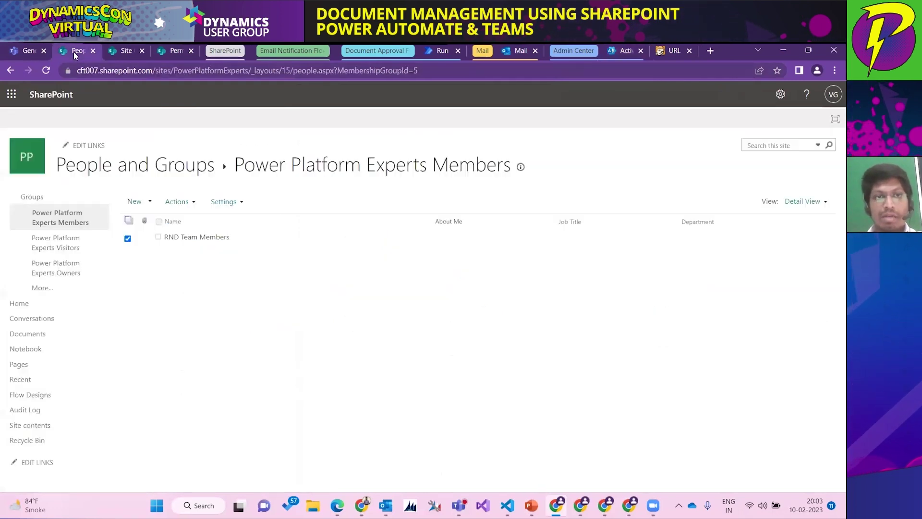
{"action": "left_click", "coordinate": [139, 201]}
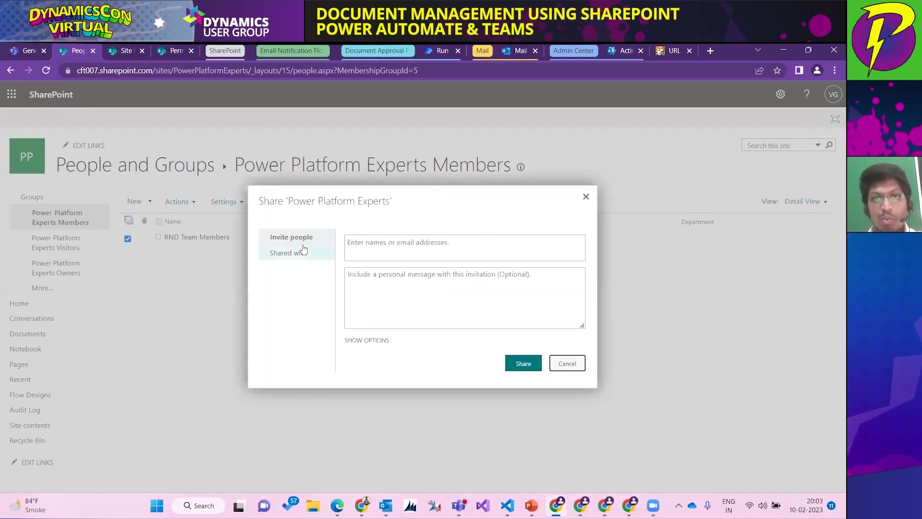
{"action": "left_click", "coordinate": [377, 251]}
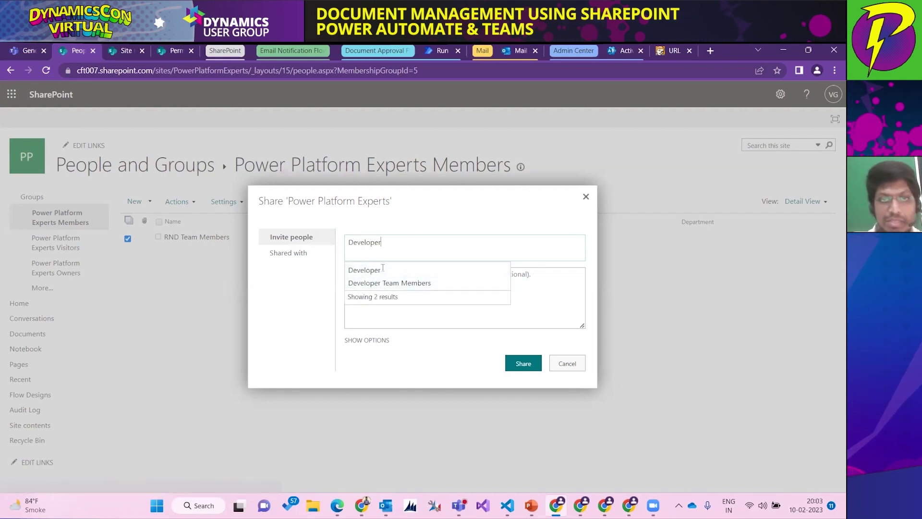
{"action": "key", "text": "BackSpace"}
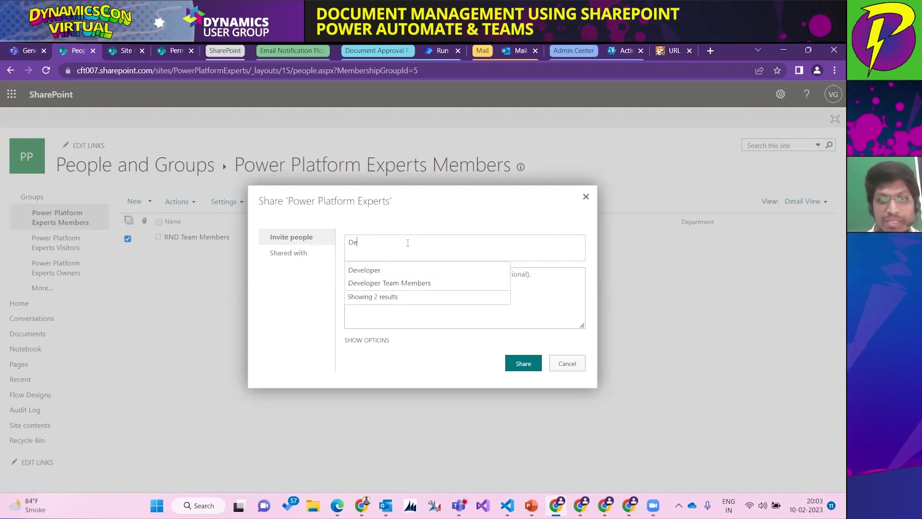
{"action": "type", "text": "sign"}
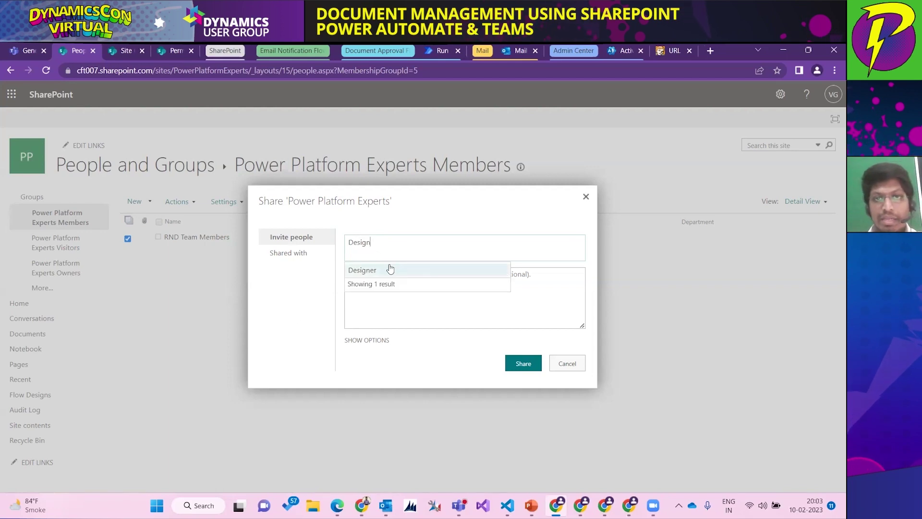
{"action": "left_click", "coordinate": [367, 340]}
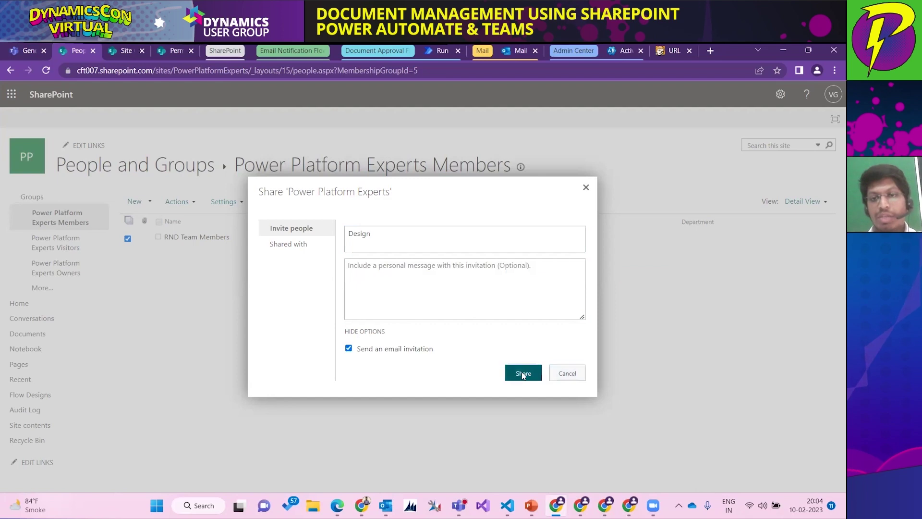
{"action": "left_click", "coordinate": [580, 374]}
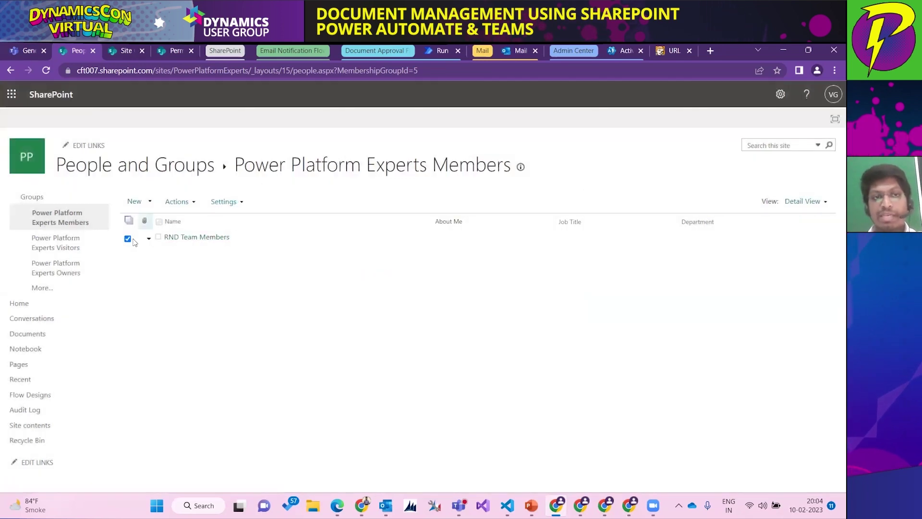
- View the permission levels offered for Power Platform Experts Members on the Flow Designs library and cancel without changing them
{"action": "left_click", "coordinate": [10, 70]}
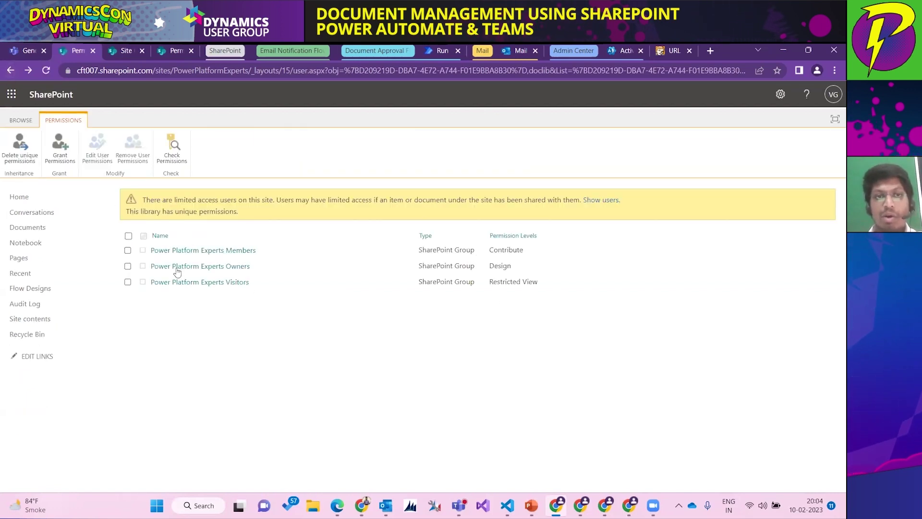
{"action": "left_click", "coordinate": [127, 250]}
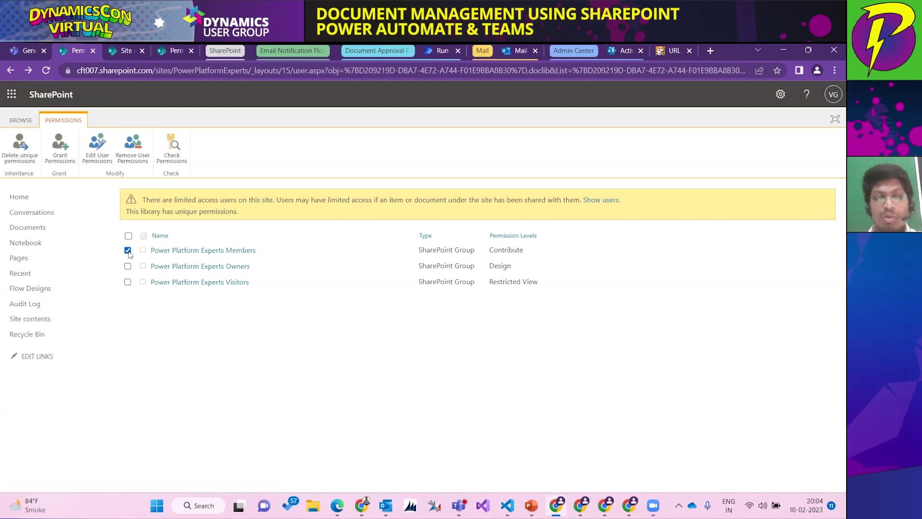
{"action": "left_click", "coordinate": [102, 158]}
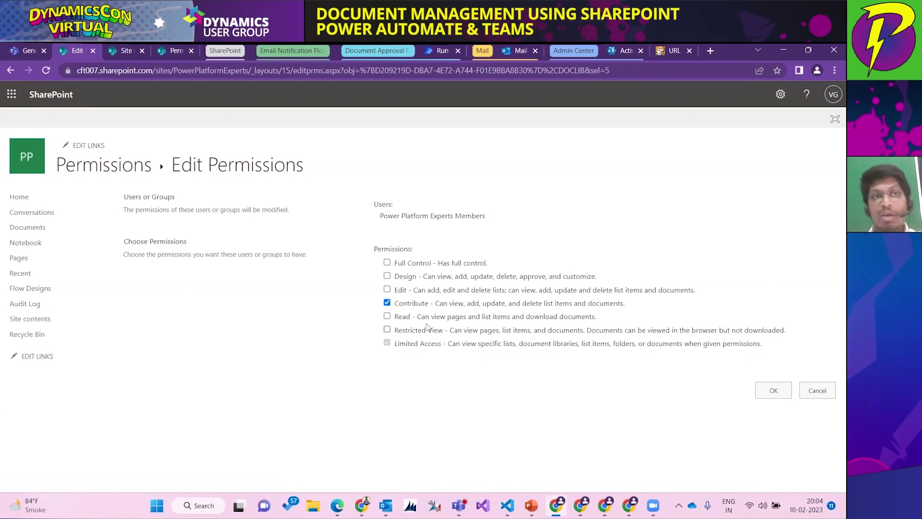
{"action": "left_click", "coordinate": [820, 391]}
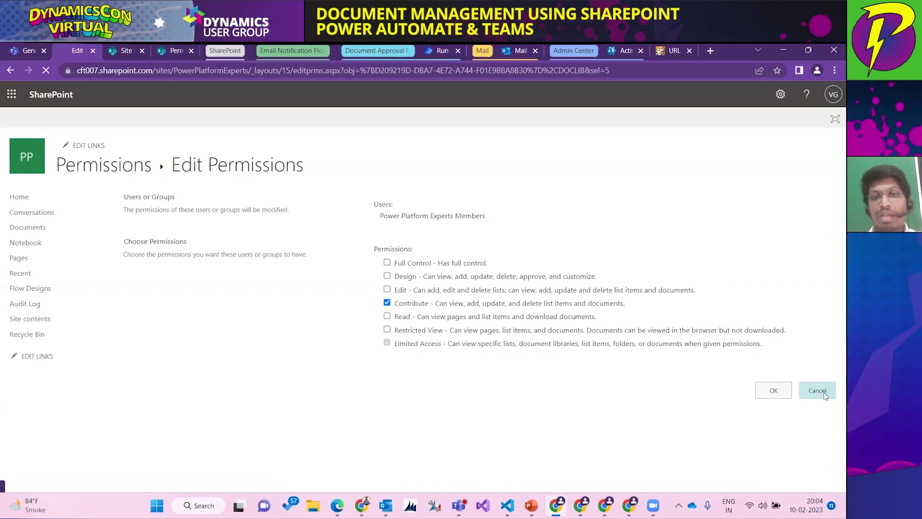
- Return to the Flow Designs library and open the formatting settings of the Request Approval column
{"action": "left_click", "coordinate": [6, 73]}
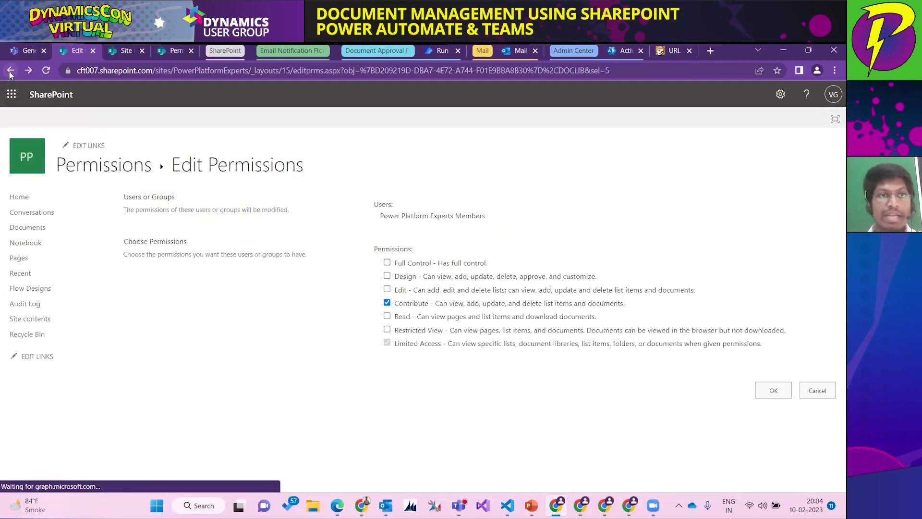
{"action": "left_click", "coordinate": [9, 71]}
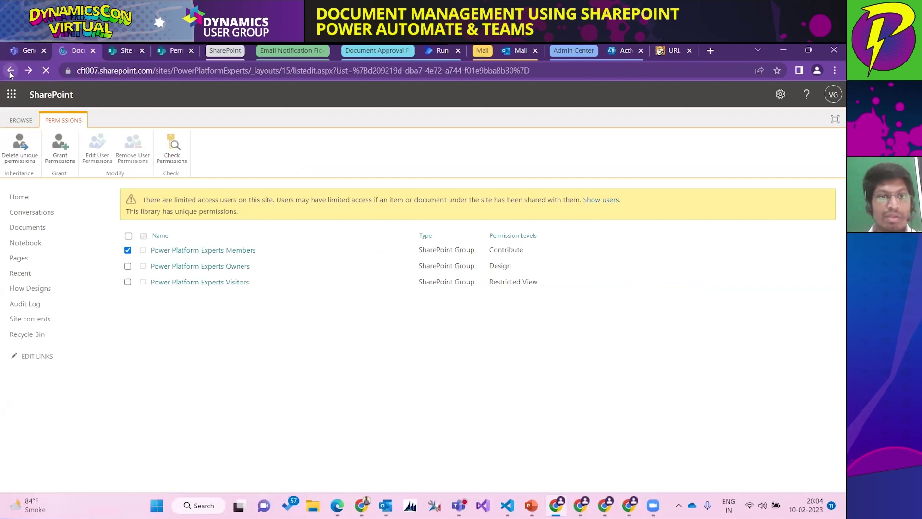
{"action": "left_click", "coordinate": [10, 71]}
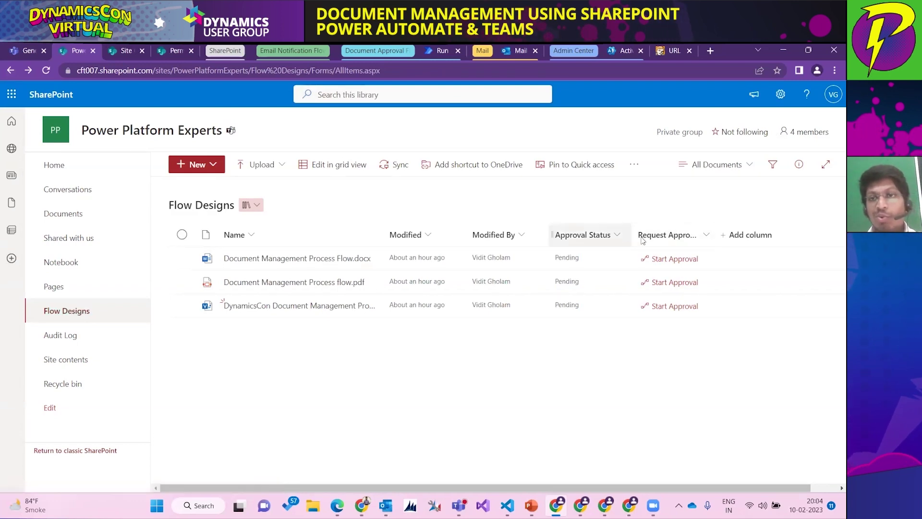
{"action": "left_click", "coordinate": [665, 235]}
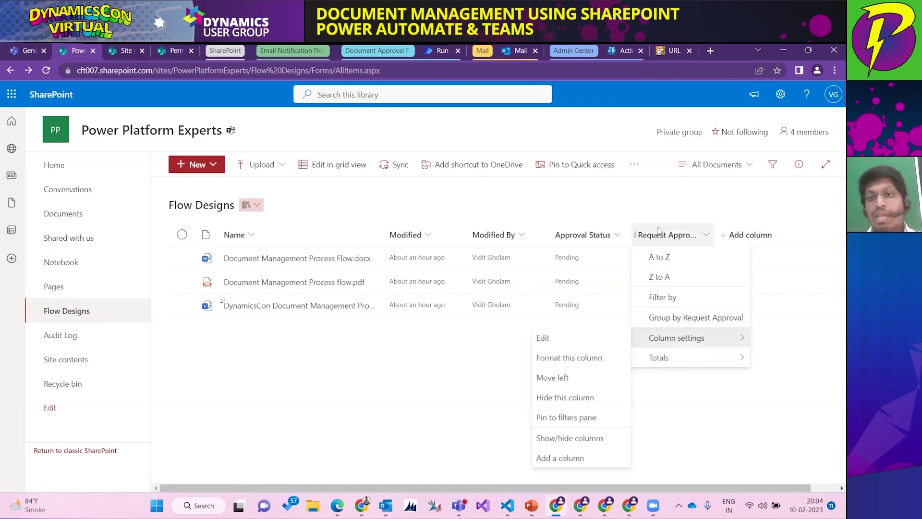
{"action": "mouse_move", "coordinate": [667, 339]}
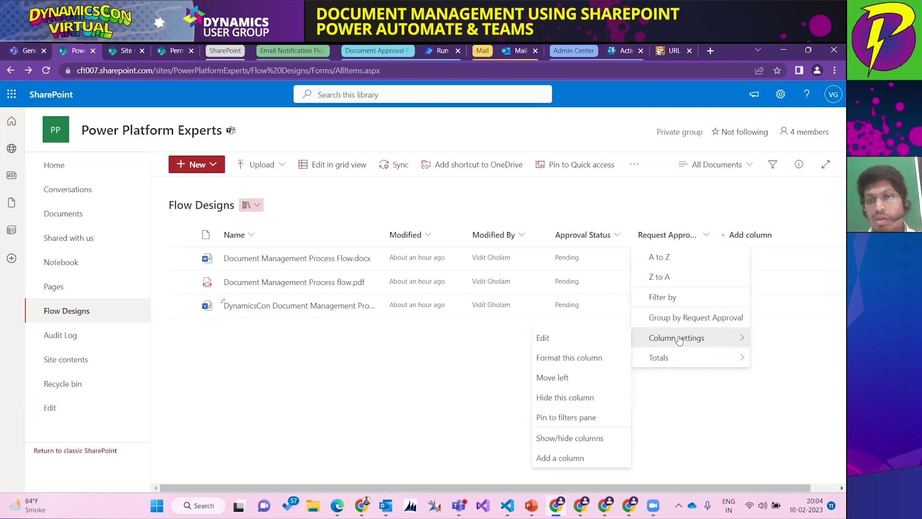
{"action": "left_click", "coordinate": [577, 358]}
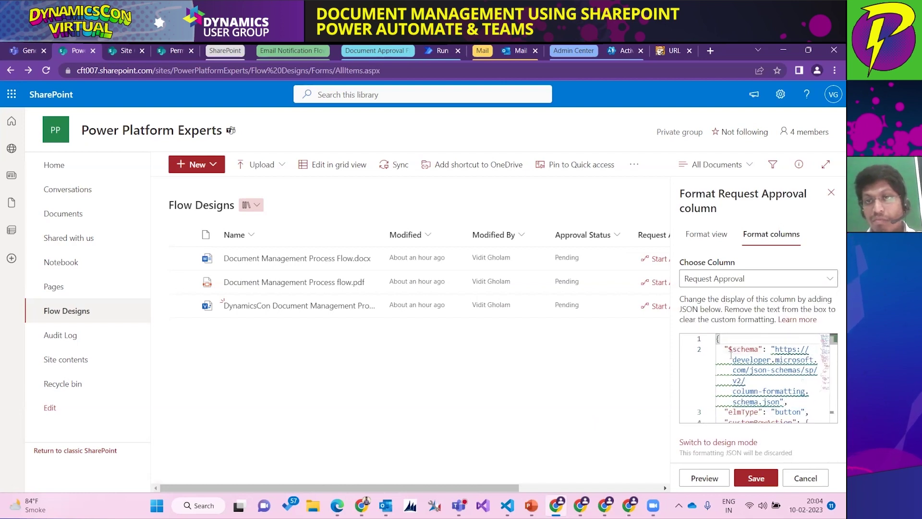
- Look through the Request Approval column's formatting JSON, from the executeFlow action to the visibility condition
{"action": "scroll", "coordinate": [741, 370], "scroll_direction": "down", "scroll_amount": 3}
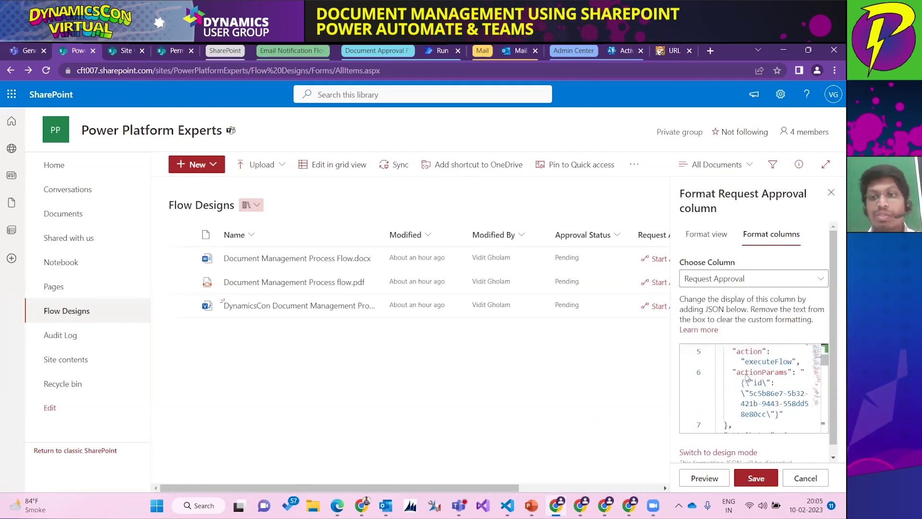
{"action": "scroll", "coordinate": [747, 377], "scroll_direction": "down", "scroll_amount": 5}
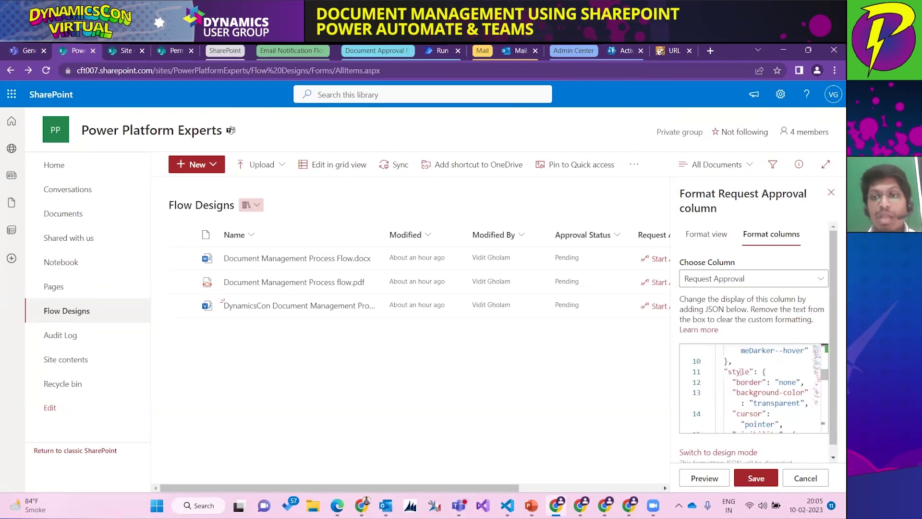
{"action": "scroll", "coordinate": [741, 372], "scroll_direction": "down", "scroll_amount": 3}
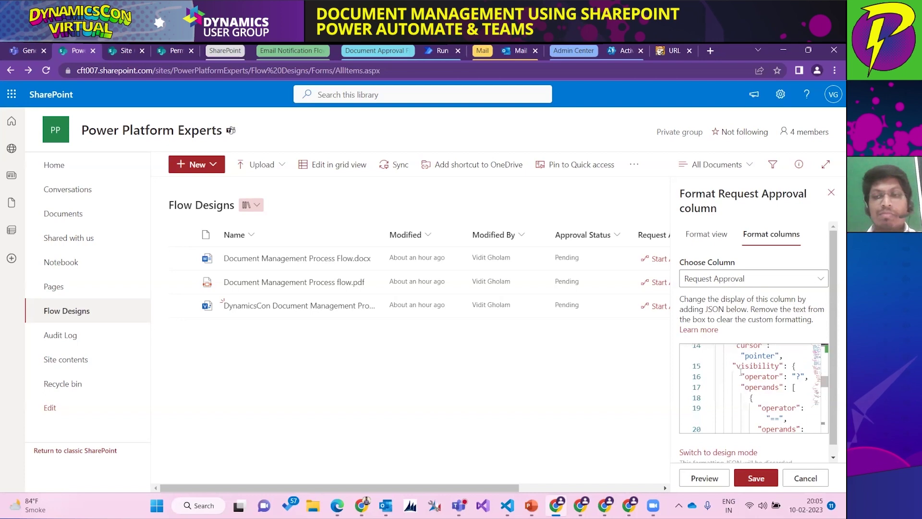
{"action": "scroll", "coordinate": [741, 371], "scroll_direction": "up", "scroll_amount": 6}
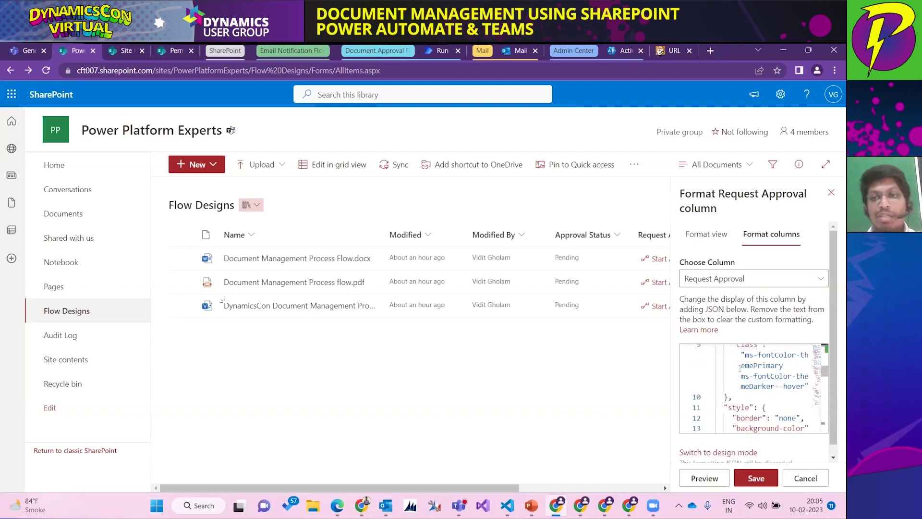
{"action": "scroll", "coordinate": [740, 369], "scroll_direction": "up", "scroll_amount": 2}
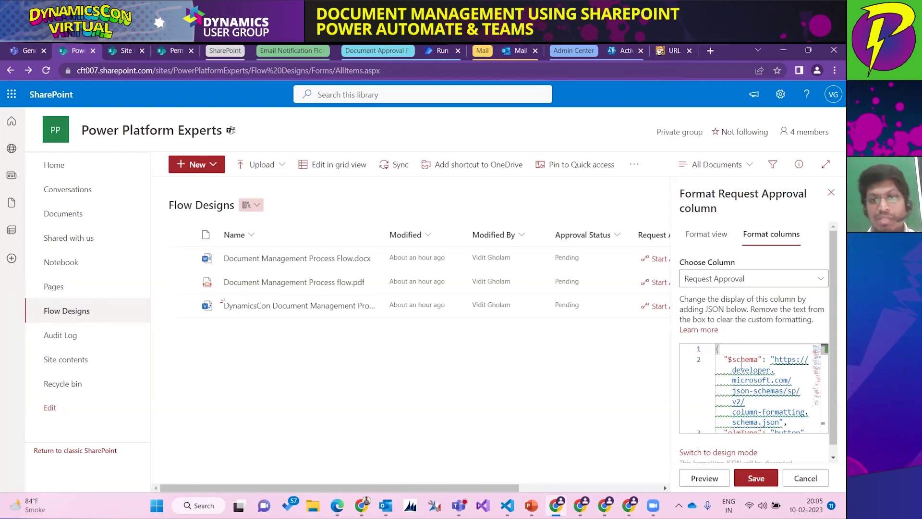
- Switch to Visual Studio Code, review the column formatting JSON and highlight the flow ID in actionParams
{"action": "mouse_move", "coordinate": [507, 505]}
{"action": "left_click", "coordinate": [507, 452]}
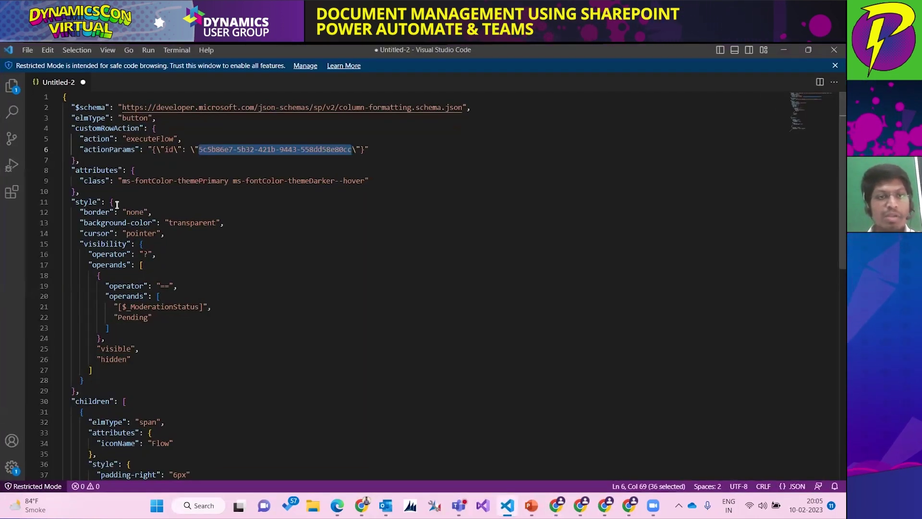
{"action": "scroll", "coordinate": [117, 205], "scroll_direction": "down", "scroll_amount": 5}
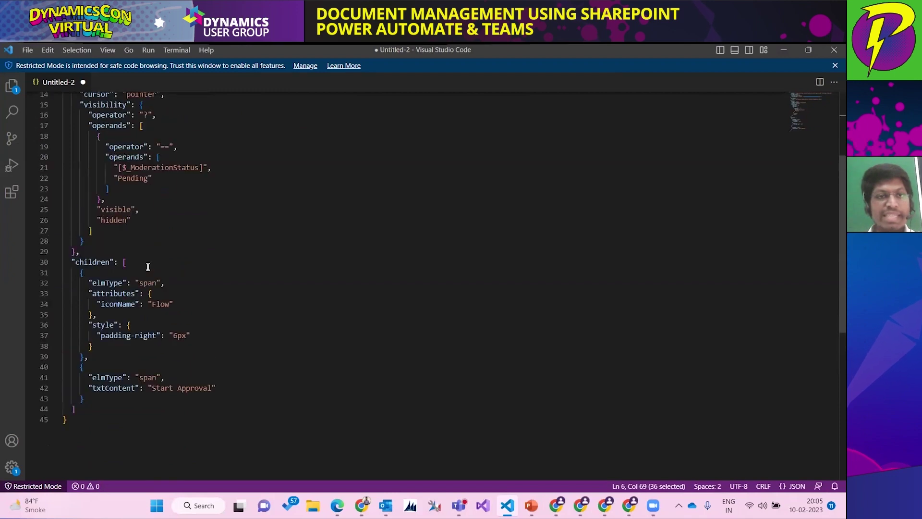
{"action": "scroll", "coordinate": [148, 266], "scroll_direction": "up", "scroll_amount": 5}
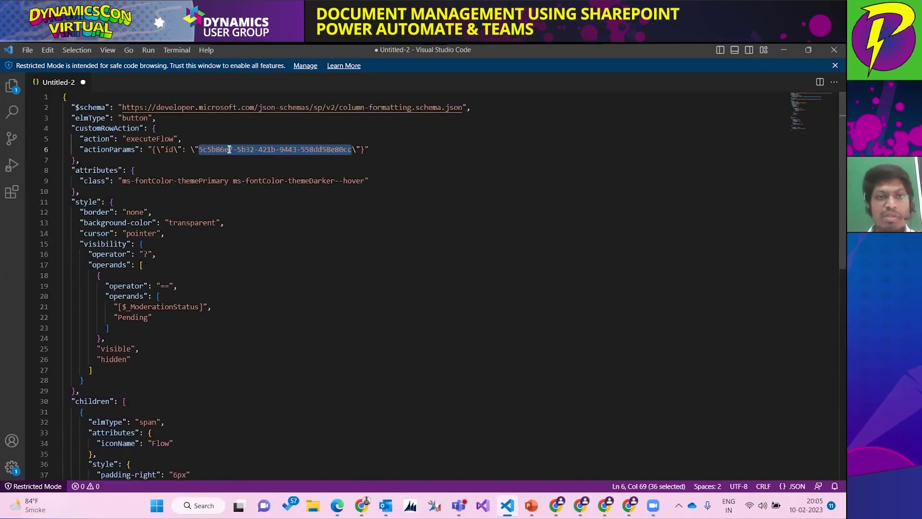
{"action": "left_click", "coordinate": [208, 150]}
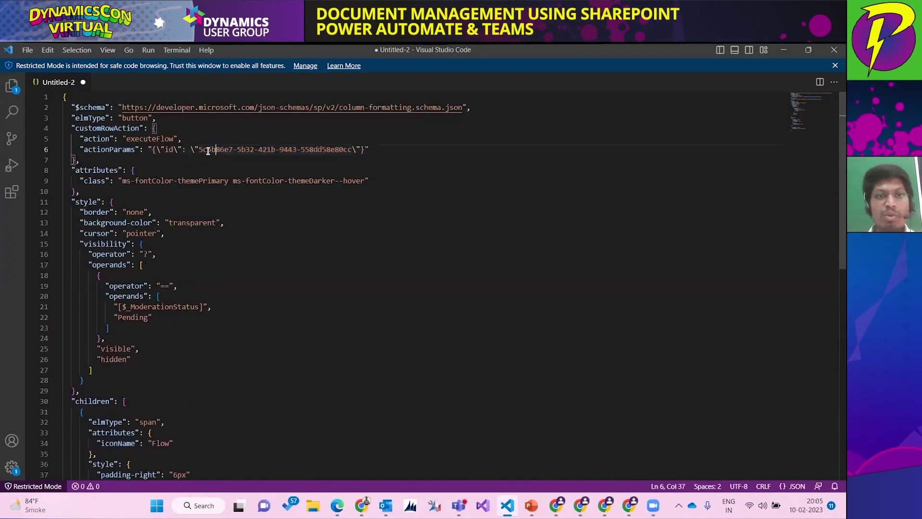
{"action": "left_click_drag", "start_coordinate": [212, 149], "coordinate": [352, 150]}
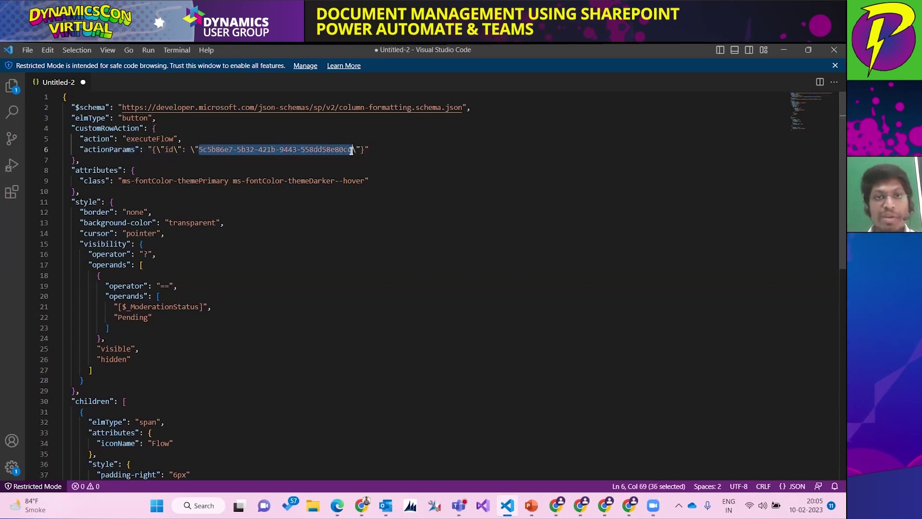
{"action": "double_click", "coordinate": [279, 150]}
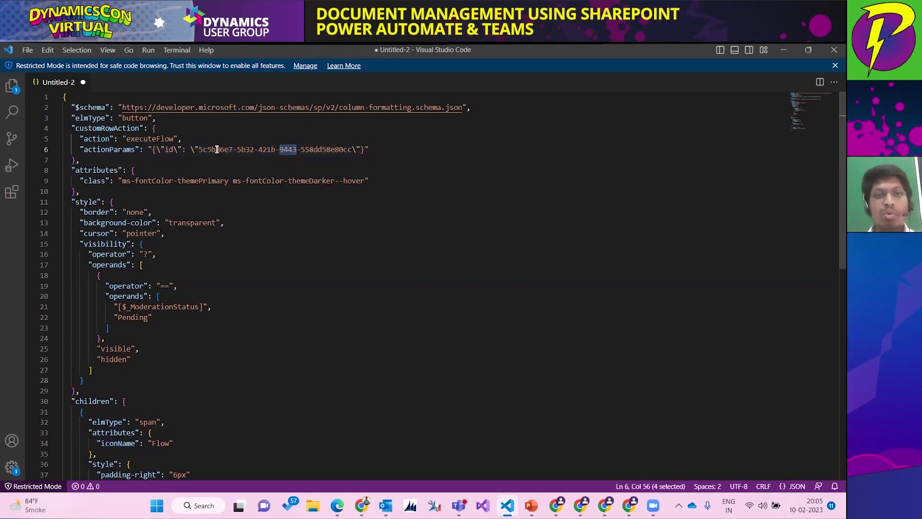
{"action": "left_click_drag", "start_coordinate": [202, 152], "coordinate": [325, 146]}
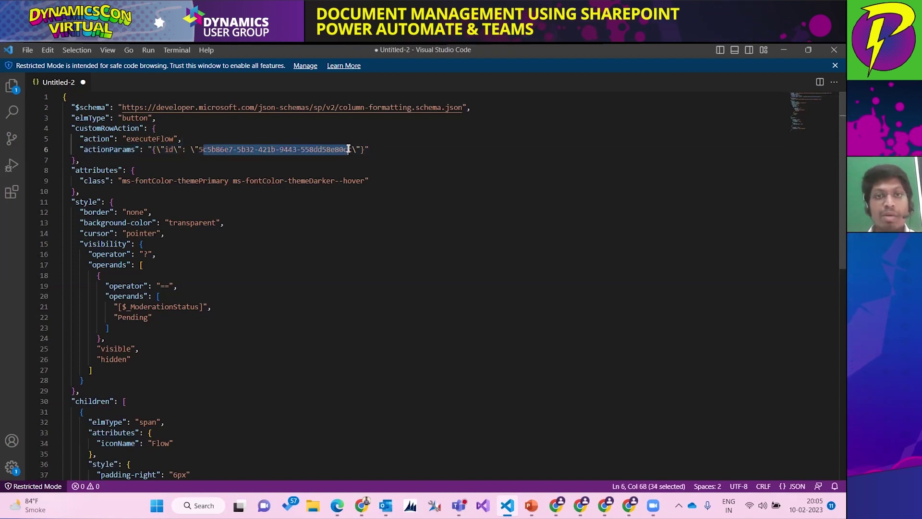
- Return to the SharePoint library, save the Request Approval column formatting and close its settings
{"action": "left_click", "coordinate": [781, 49]}
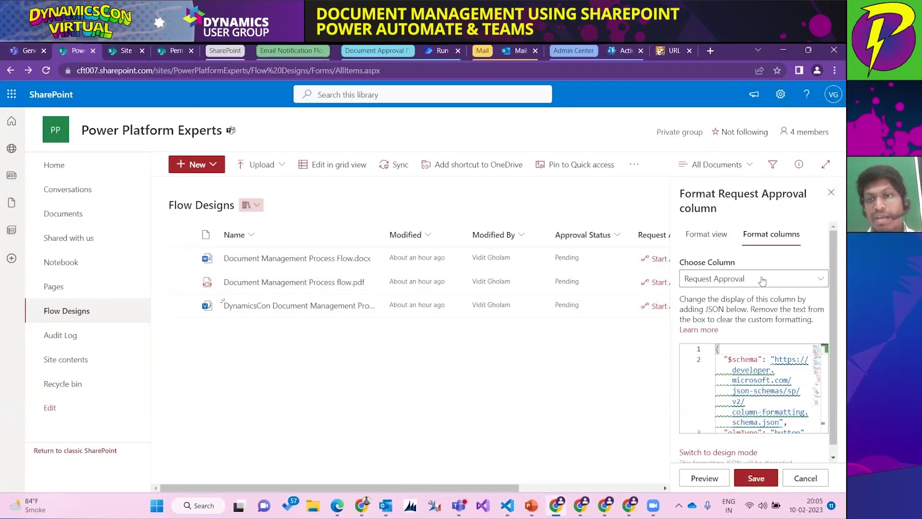
{"action": "left_click", "coordinate": [756, 479]}
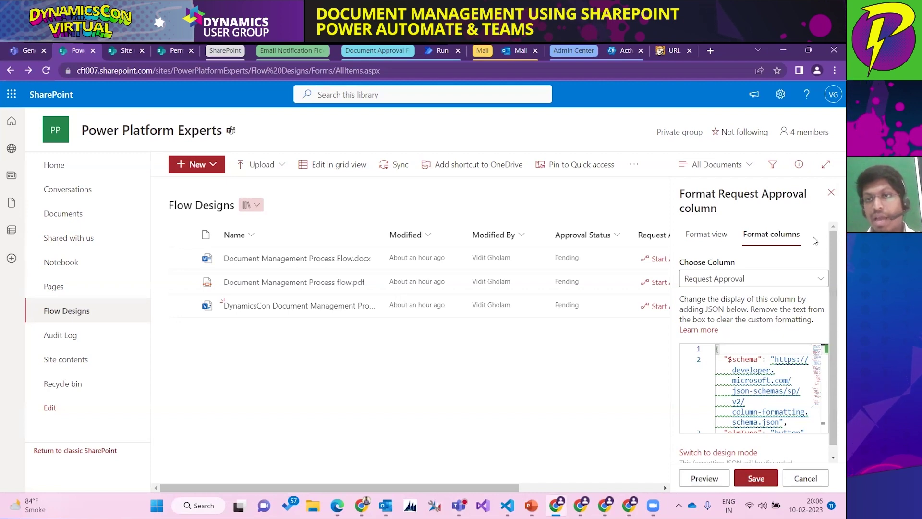
{"action": "left_click", "coordinate": [832, 193]}
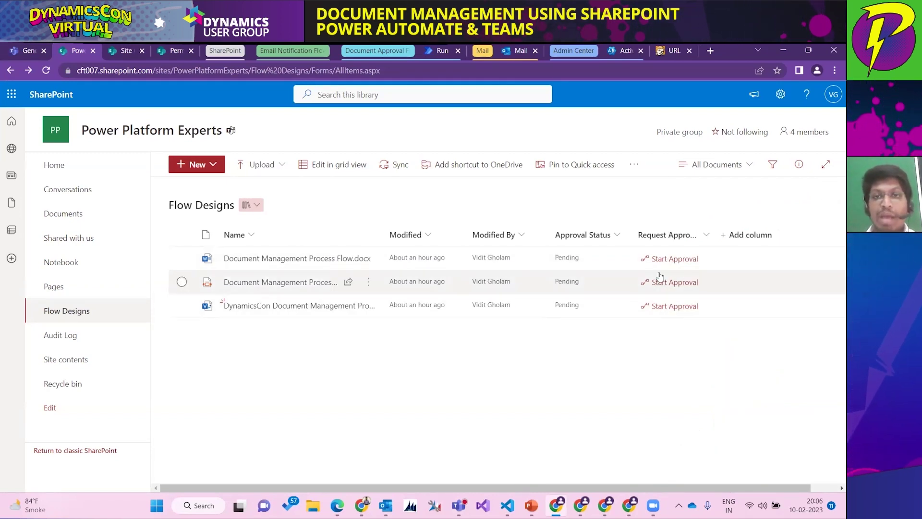
- Set the approval status of Document Management Process Flow.docx in the Flow Designs library to Rejected
{"action": "mouse_move", "coordinate": [346, 258]}
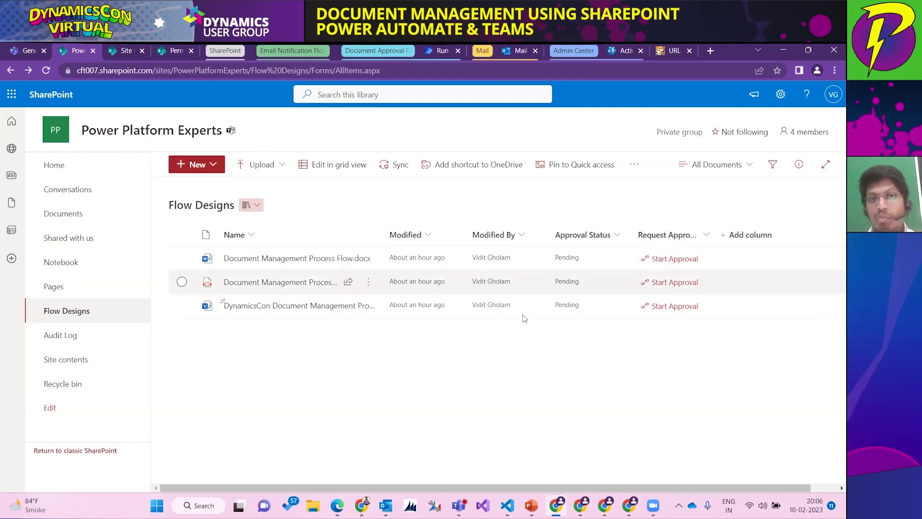
{"action": "left_click", "coordinate": [369, 259]}
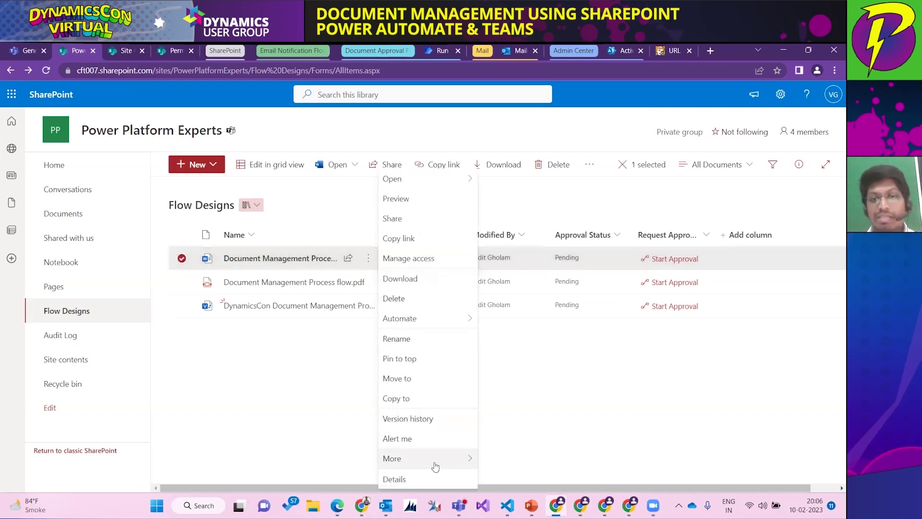
{"action": "mouse_move", "coordinate": [452, 463]}
{"action": "left_click", "coordinate": [523, 478]}
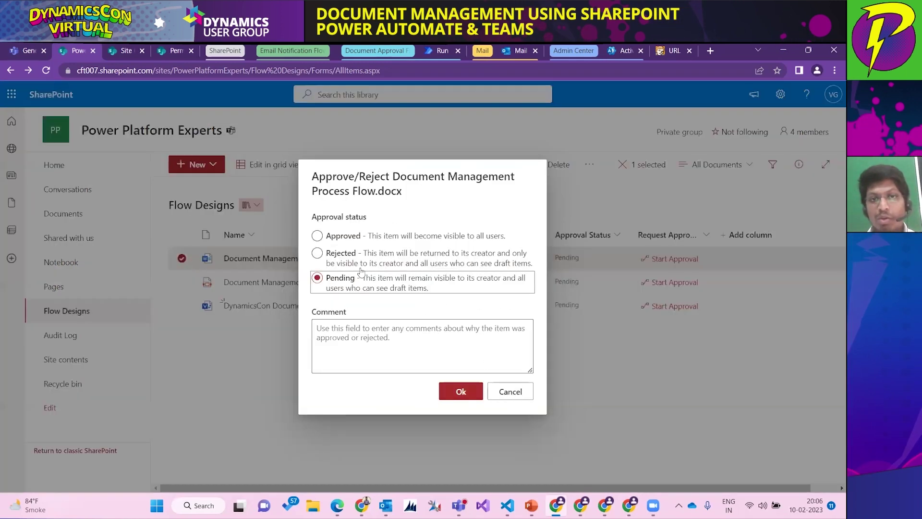
{"action": "left_click", "coordinate": [317, 253]}
{"action": "left_click", "coordinate": [449, 393]}
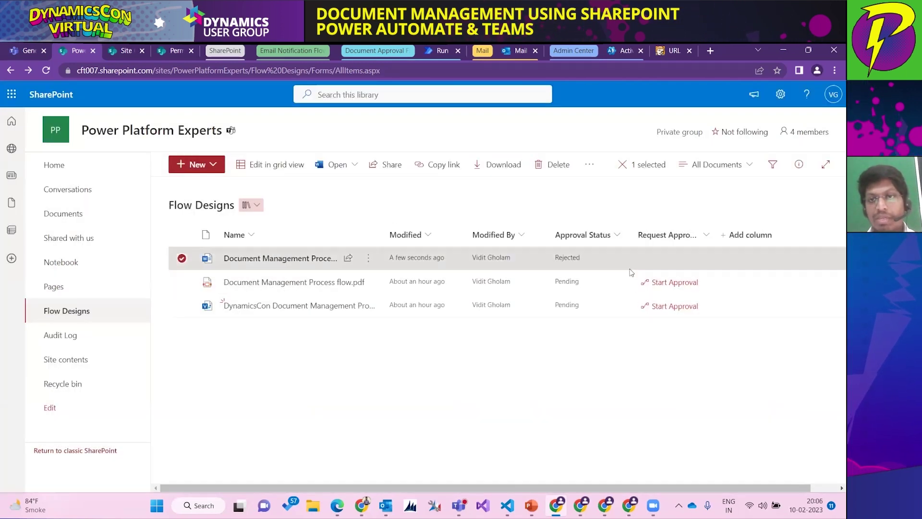
- Set the approval status of Document Management Process Flow.docx back to Pending
{"action": "left_click", "coordinate": [368, 258]}
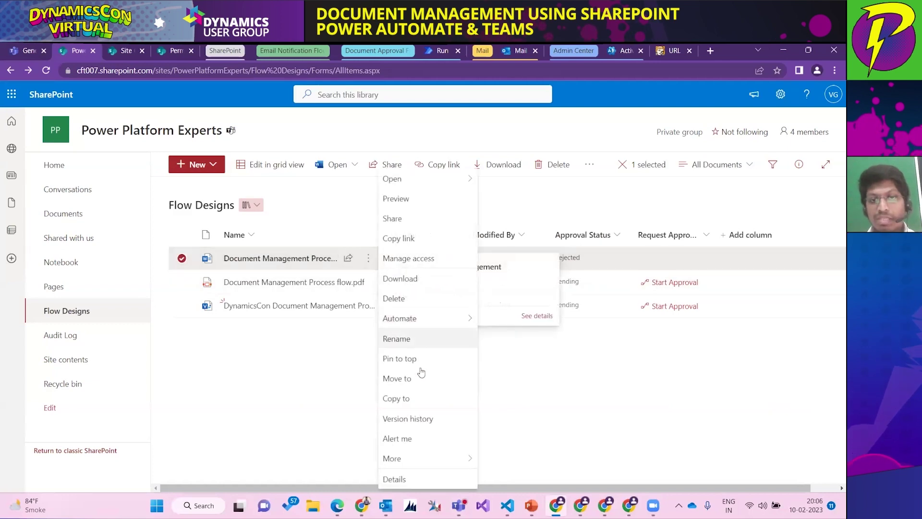
{"action": "mouse_move", "coordinate": [432, 464]}
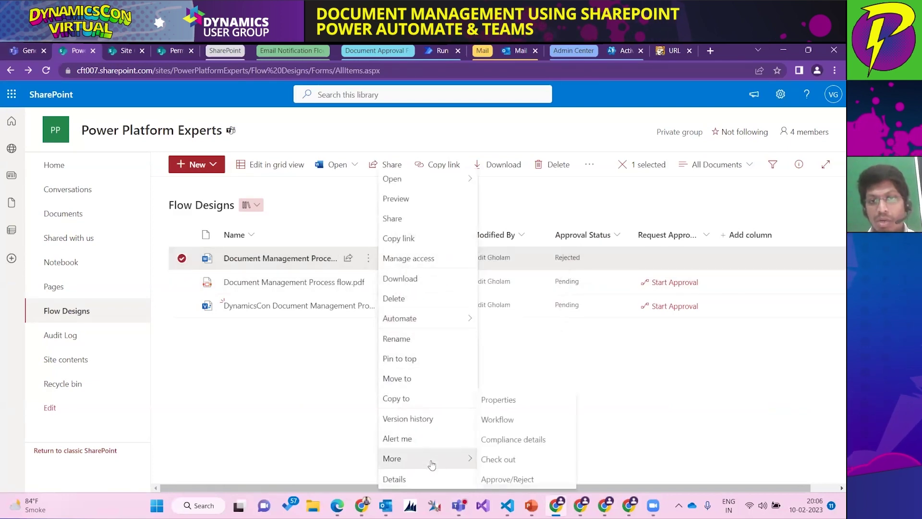
{"action": "left_click", "coordinate": [507, 479]}
{"action": "left_click", "coordinate": [334, 237]}
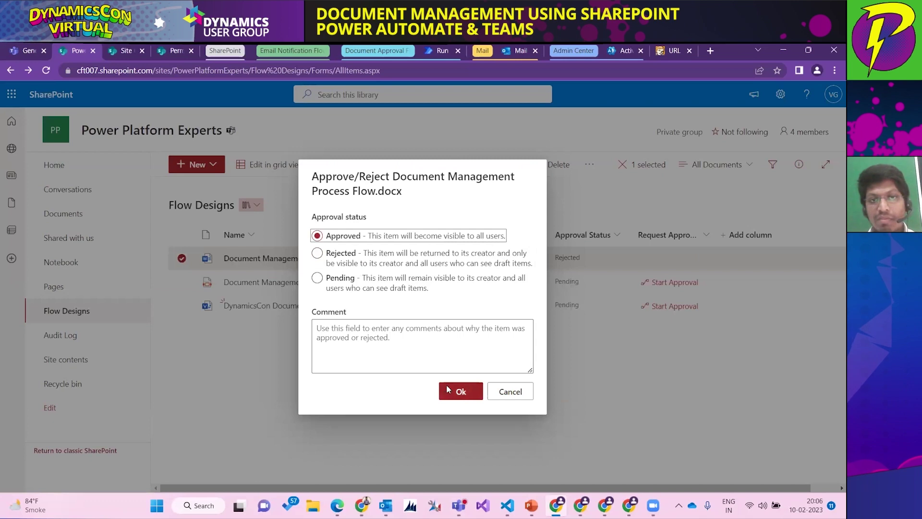
{"action": "left_click", "coordinate": [350, 280]}
{"action": "left_click", "coordinate": [460, 391]}
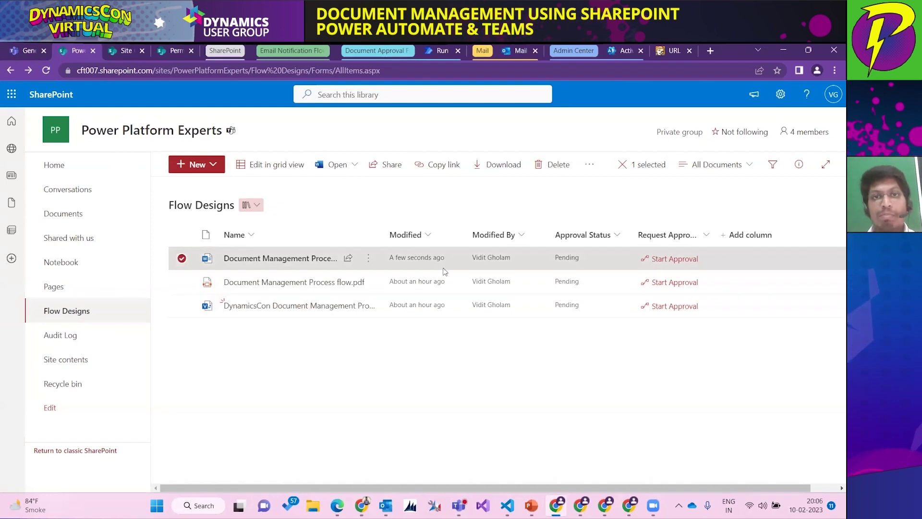
- Switch to the PowerPoint slide show and advance past the Power Automate Setup slide to the Process flow slide
{"action": "key", "text": "alt+Tab"}
{"action": "left_click", "coordinate": [469, 160]}
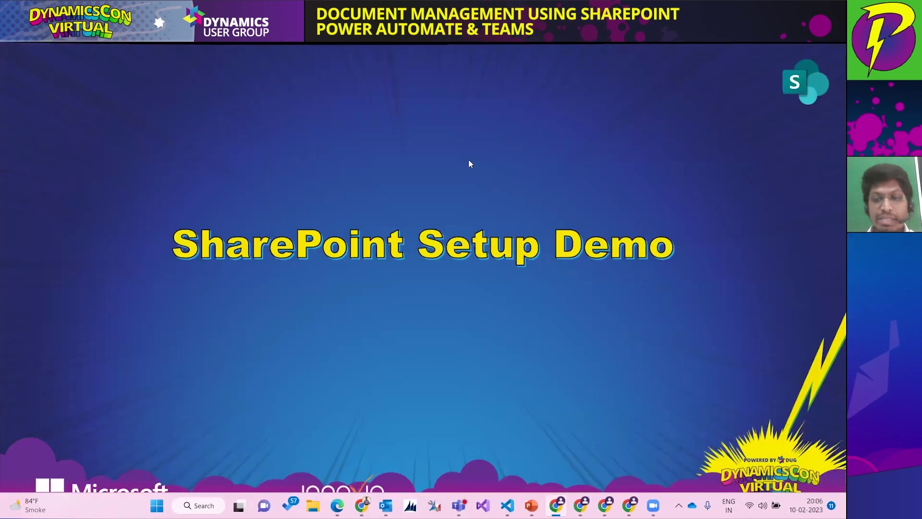
{"action": "left_click", "coordinate": [469, 160]}
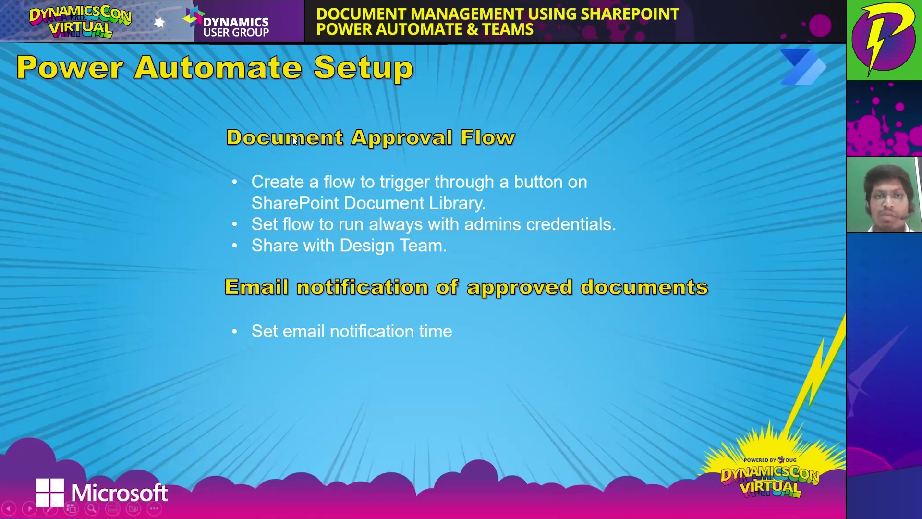
{"action": "key", "text": "Right"}
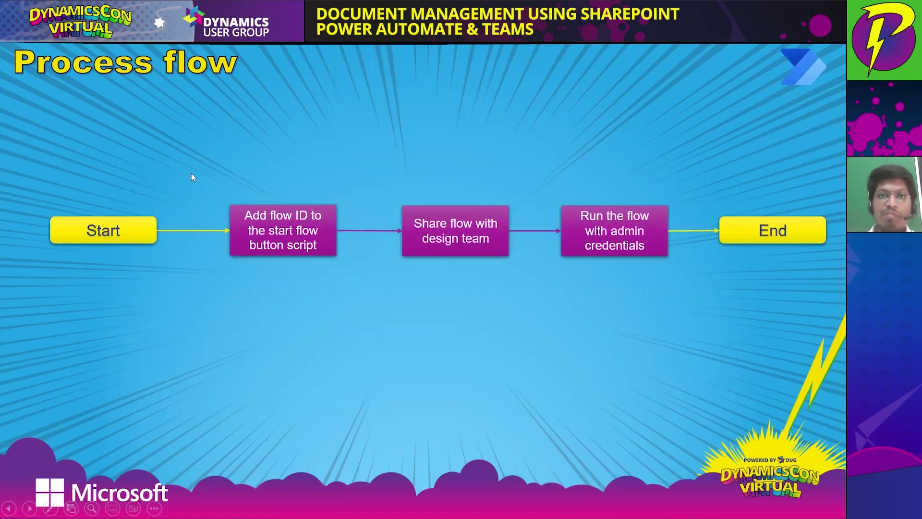
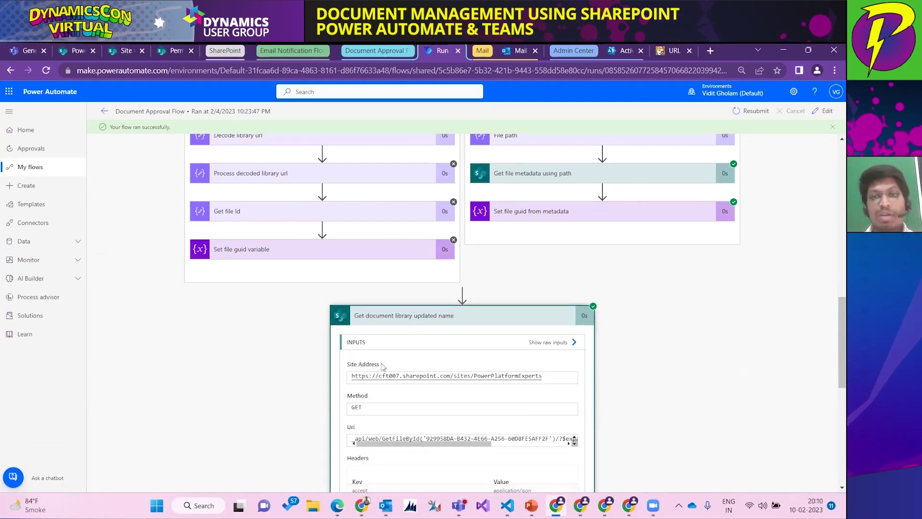
- Open the Document Approval Flow for editing and review the settings of the Get document library updated name action
{"action": "left_click", "coordinate": [822, 111]}
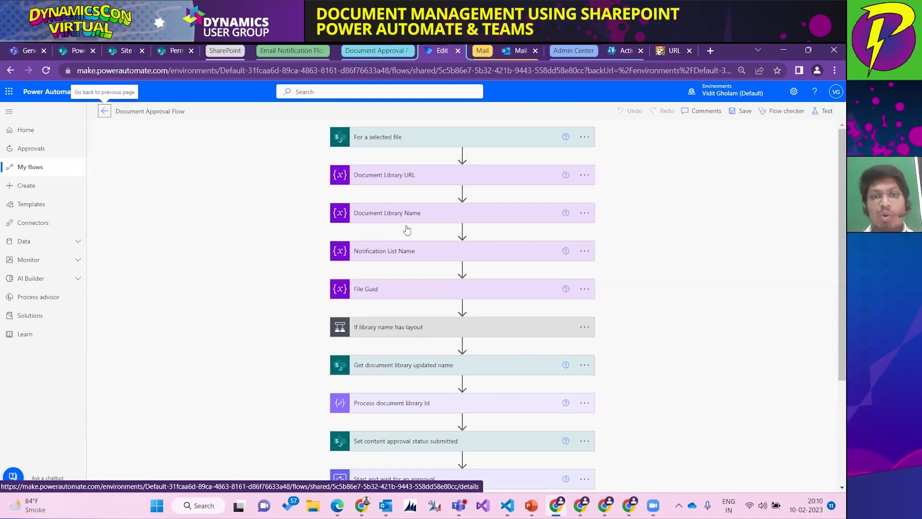
{"action": "scroll", "coordinate": [402, 317], "scroll_direction": "down", "scroll_amount": 1}
{"action": "left_click", "coordinate": [398, 311]}
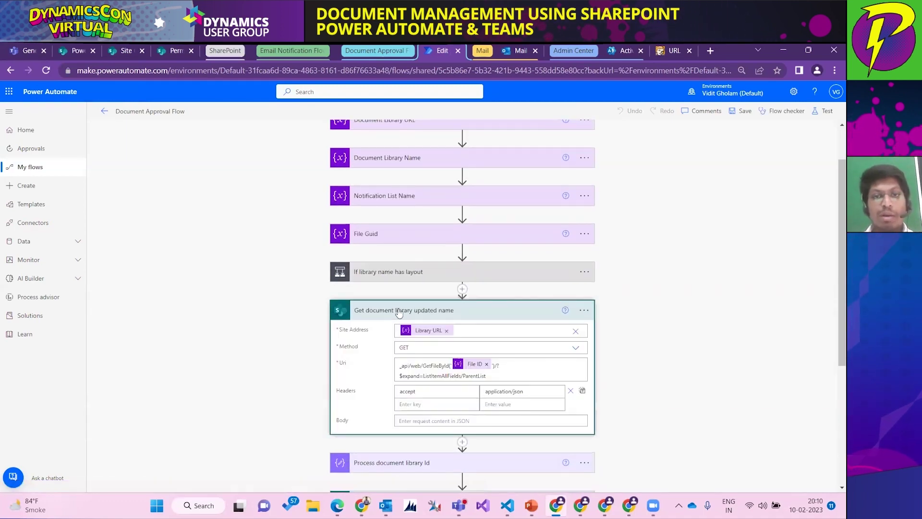
{"action": "left_click", "coordinate": [409, 312]}
{"action": "scroll", "coordinate": [399, 293], "scroll_direction": "down", "scroll_amount": 2}
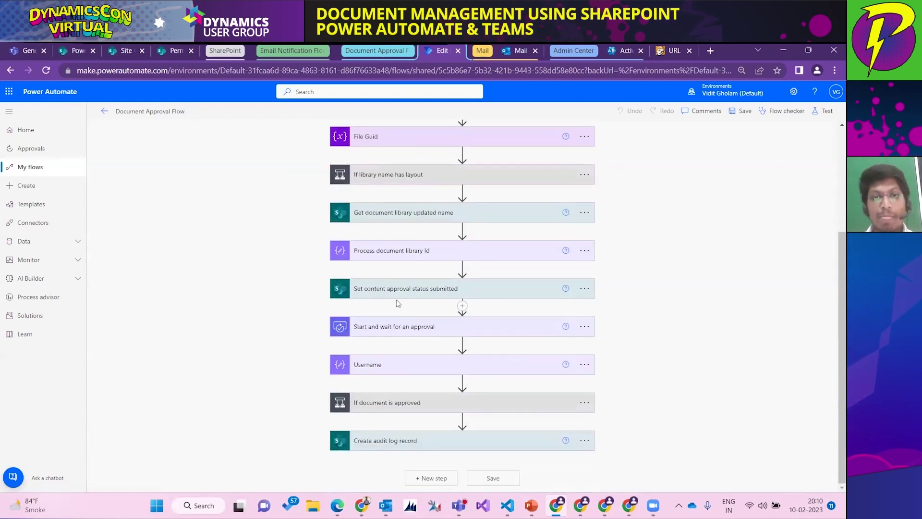
- Expand the Set content approval status submitted action and examine which output supplies its Library Name
{"action": "left_click", "coordinate": [399, 288]}
{"action": "scroll", "coordinate": [378, 301], "scroll_direction": "down", "scroll_amount": 1}
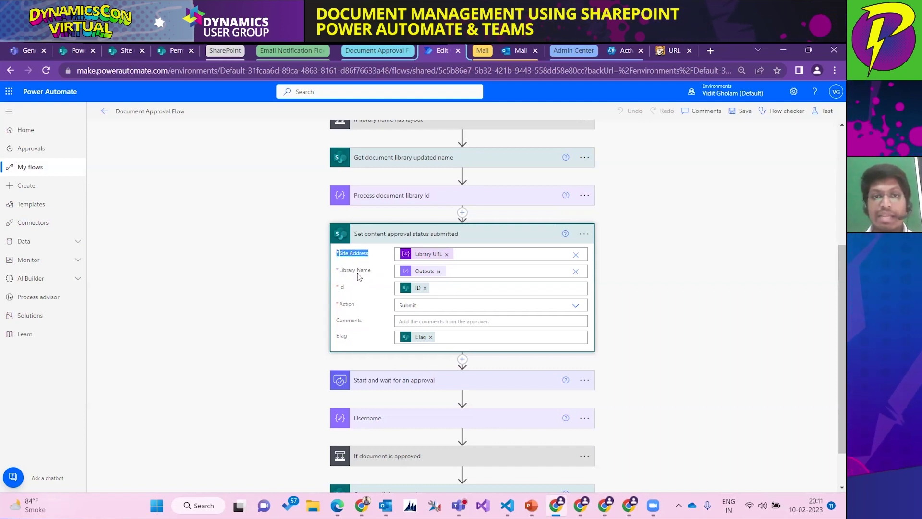
{"action": "triple_click", "coordinate": [356, 271]}
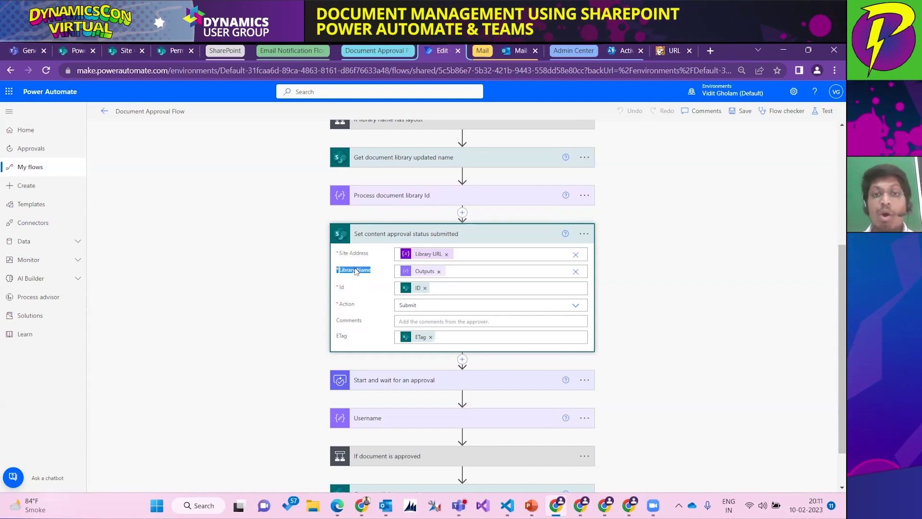
{"action": "mouse_move", "coordinate": [429, 273]}
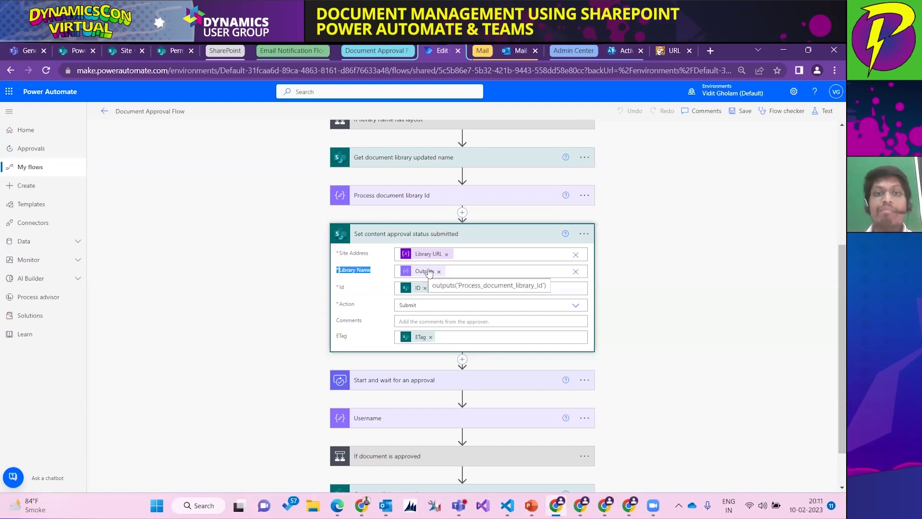
{"action": "scroll", "coordinate": [310, 196], "scroll_direction": "up", "scroll_amount": 4}
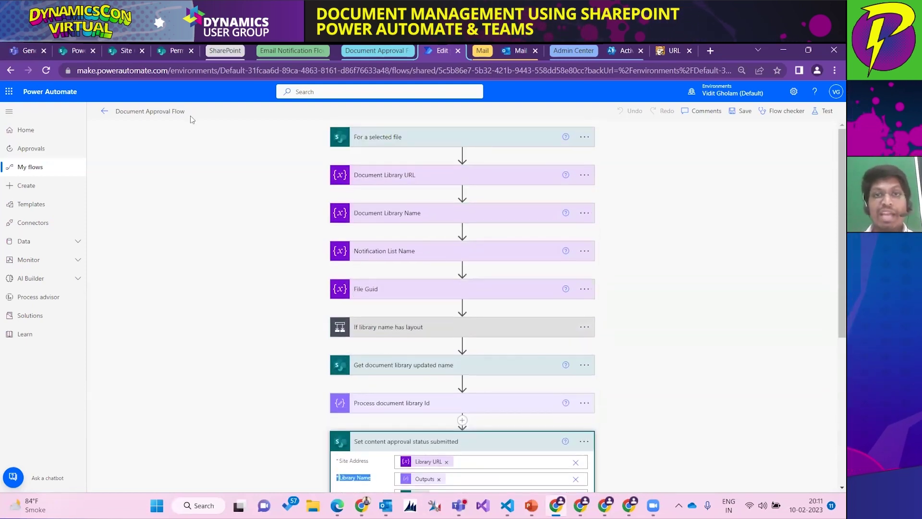
- Switch to SharePoint, dismiss the open site Permissions settings and inspect the web address of the Flow Designs library
{"action": "left_click", "coordinate": [125, 50]}
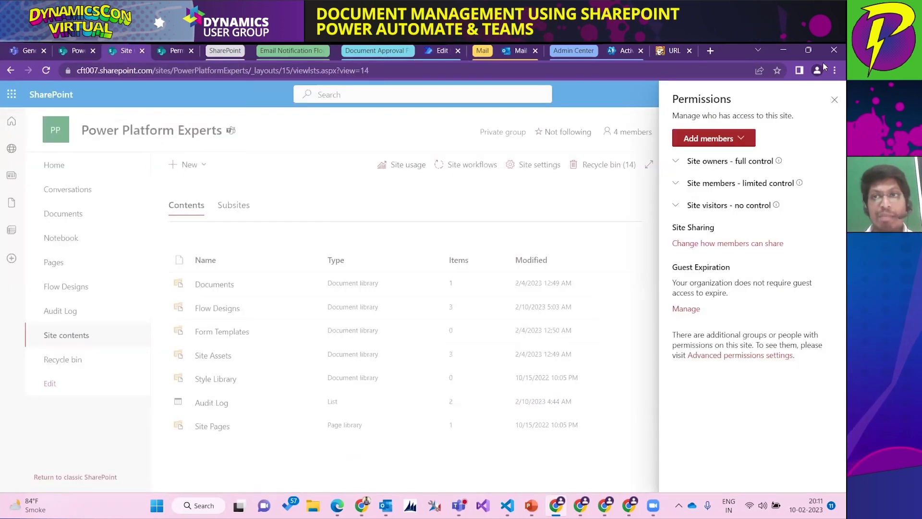
{"action": "left_click", "coordinate": [832, 97]}
{"action": "left_click", "coordinate": [75, 49]}
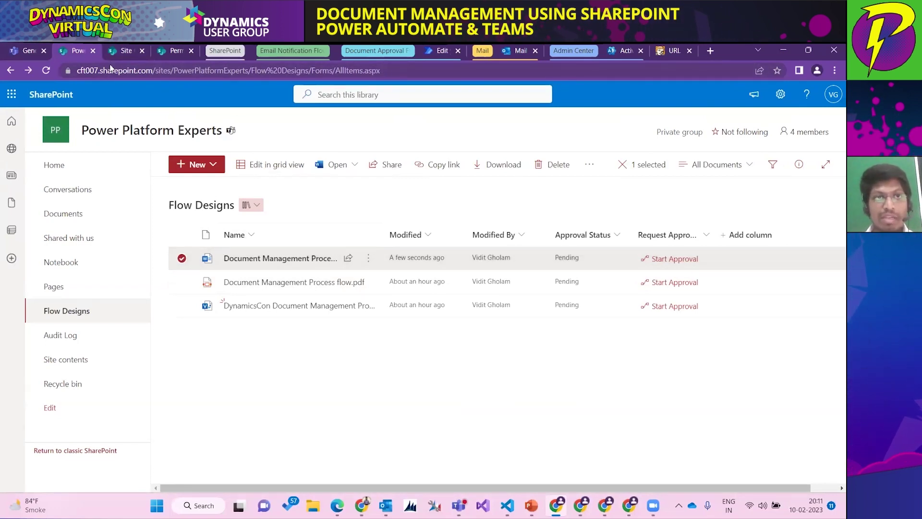
{"action": "left_click", "coordinate": [95, 72]}
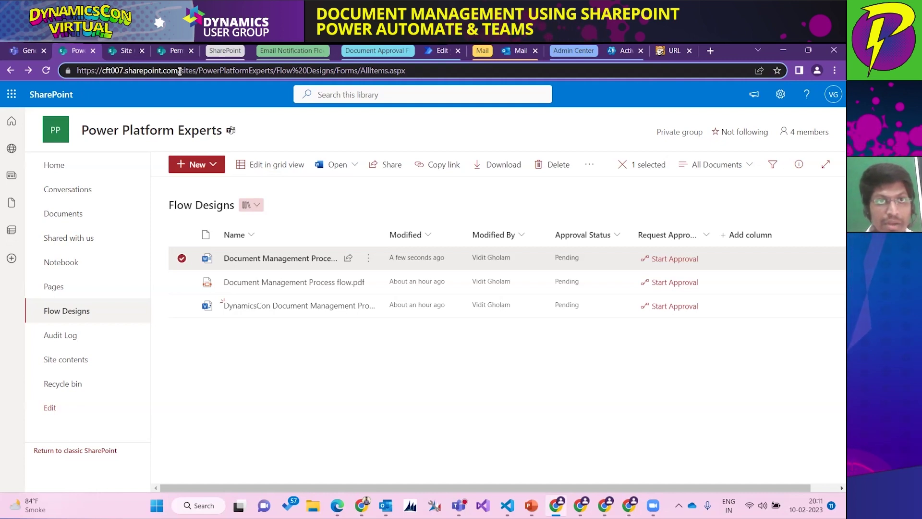
- Open Document Management Process Flow.docx in Word, inspect its web address and return to the Flow Designs library
{"action": "left_click", "coordinate": [251, 258]}
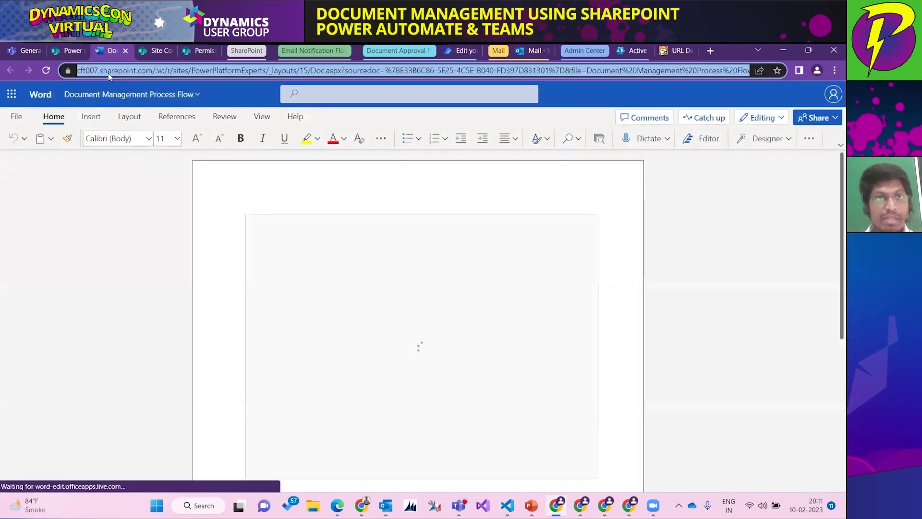
{"action": "left_click", "coordinate": [104, 71]}
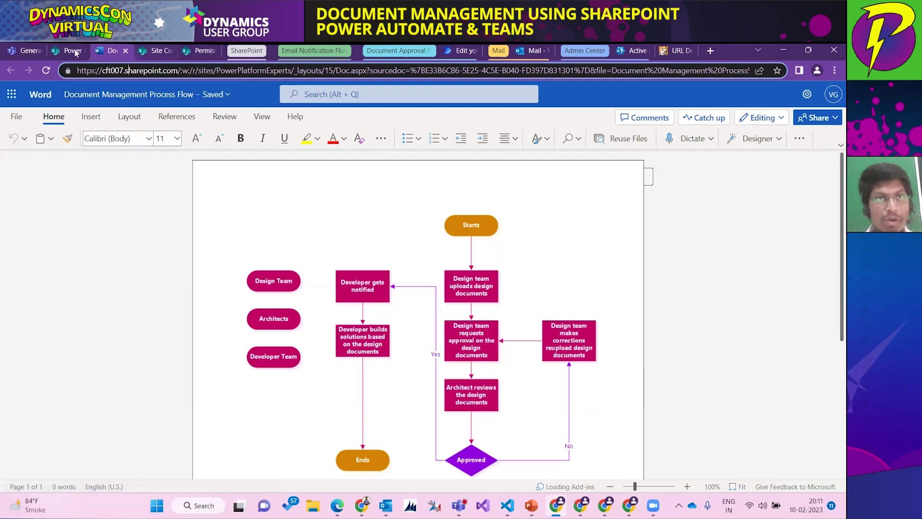
{"action": "key", "text": "ctrl+shift+Tab"}
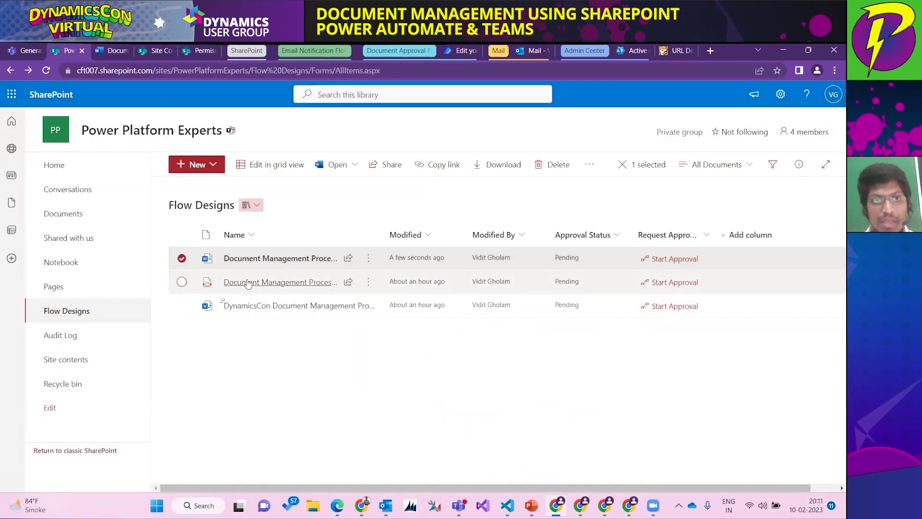
- Preview Document Management Process flow.pdf and examine the site name, library name and file path in its web address
{"action": "left_click", "coordinate": [226, 282]}
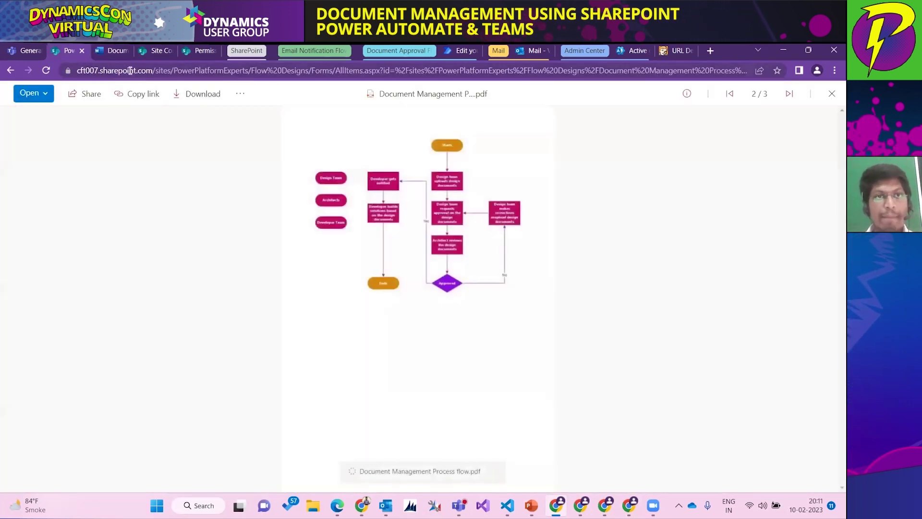
{"action": "left_click", "coordinate": [98, 72]}
{"action": "left_click", "coordinate": [100, 72]}
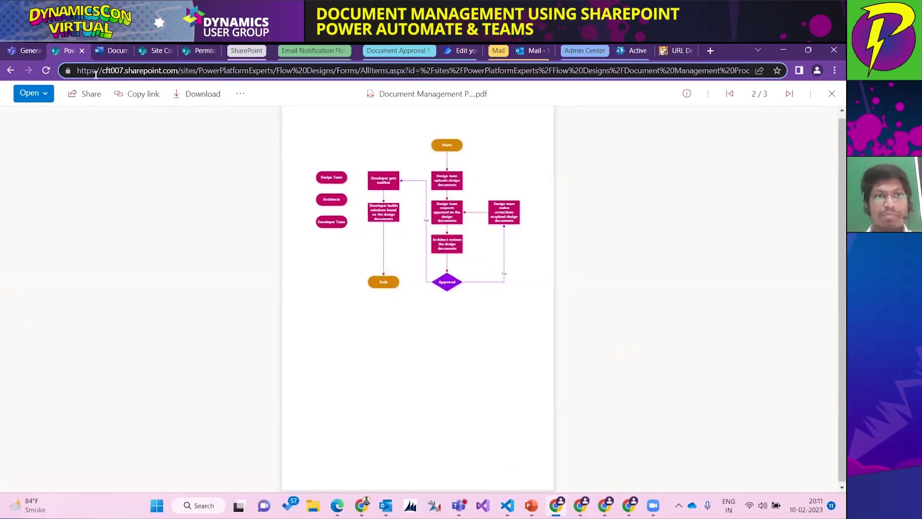
{"action": "double_click", "coordinate": [100, 72]}
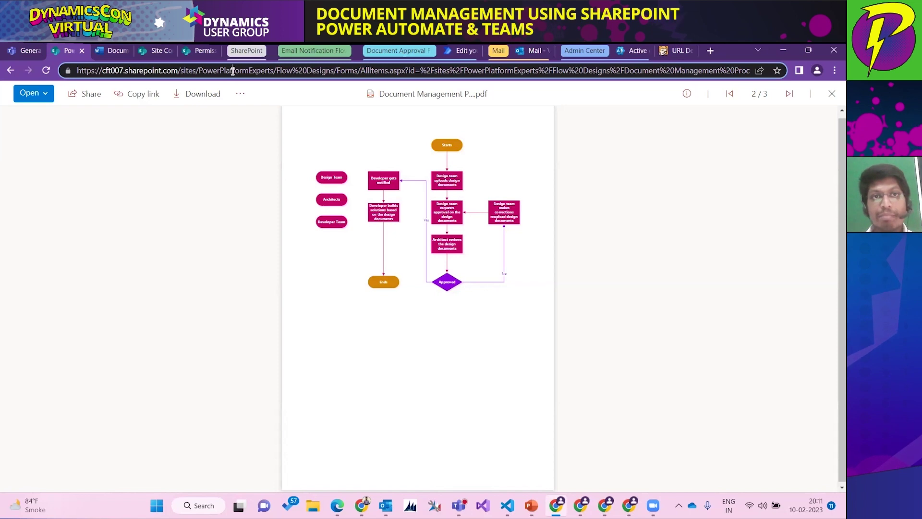
{"action": "double_click", "coordinate": [233, 71]}
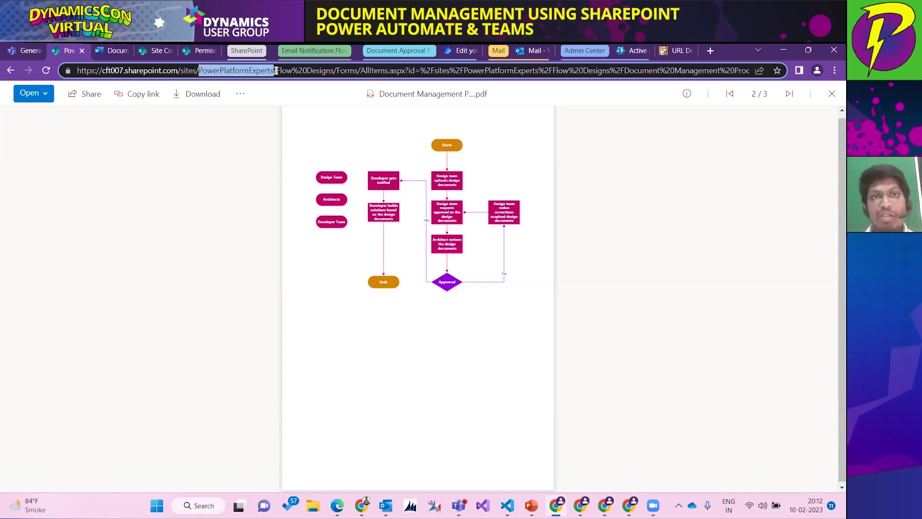
{"action": "double_click", "coordinate": [301, 70]}
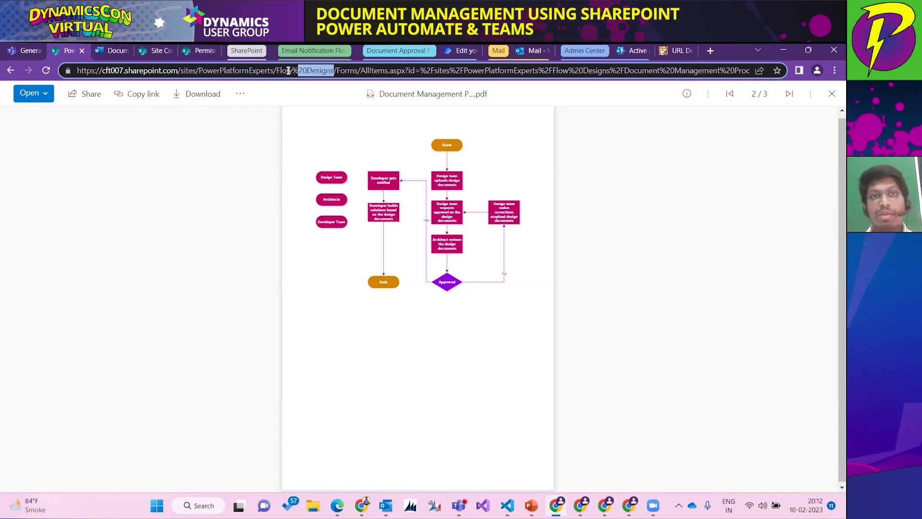
{"action": "key", "text": "ctrl+a"}
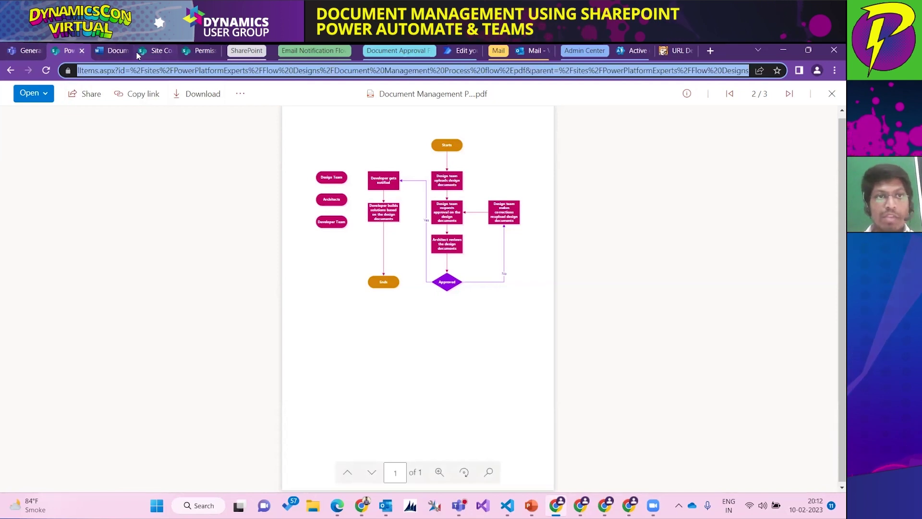
{"action": "left_click", "coordinate": [586, 158]}
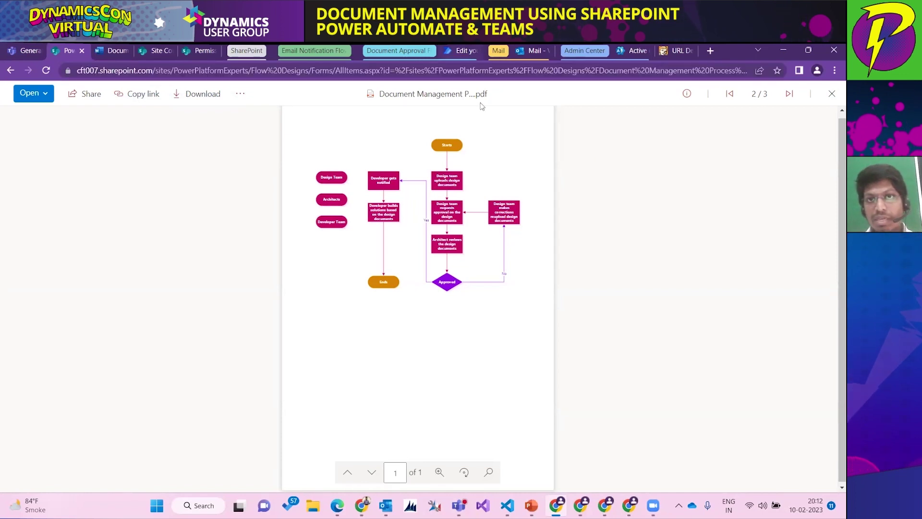
- Return to Power Automate, review the For a selected file trigger and go back to the Document Approval Flow details
{"action": "key", "text": "alt+Tab"}
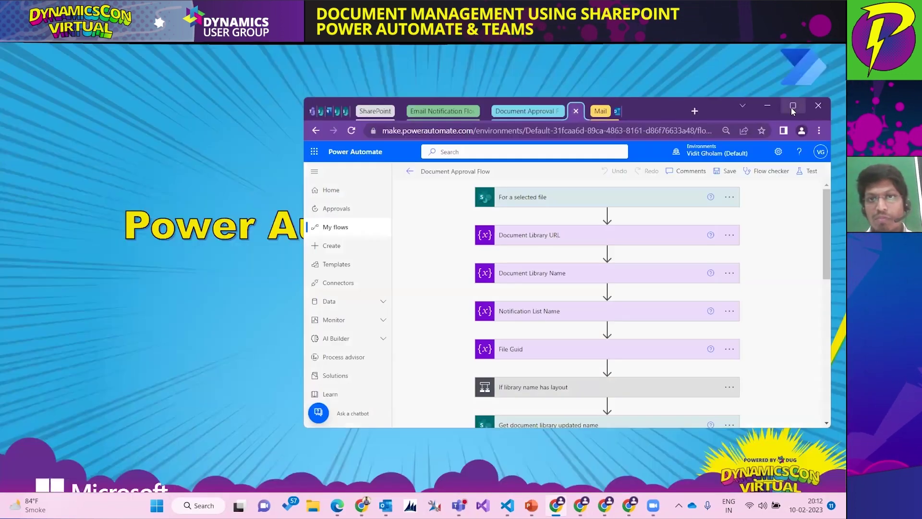
{"action": "left_click", "coordinate": [792, 107]}
{"action": "left_click", "coordinate": [410, 139]}
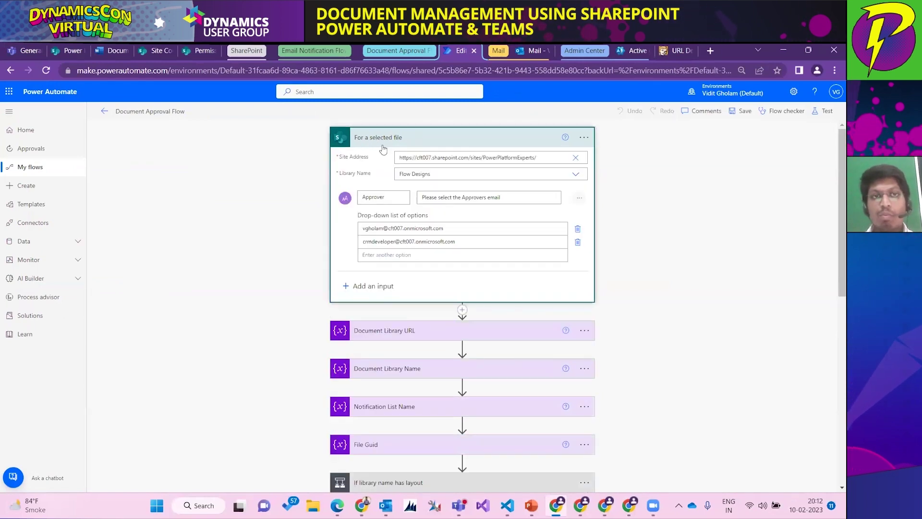
{"action": "left_click", "coordinate": [104, 114]}
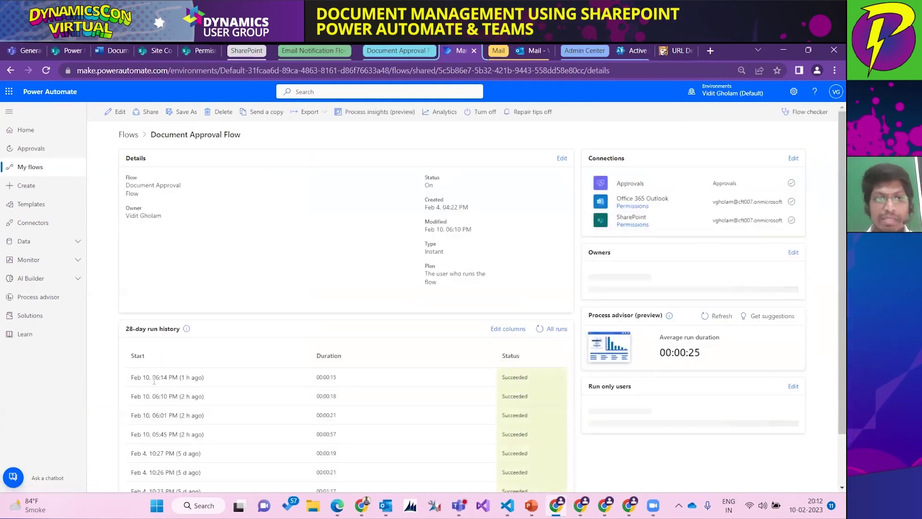
- Open the Feb 10, 06:14 PM run of Document Approval Flow and show the raw outputs of the For a selected file trigger
{"action": "left_click", "coordinate": [167, 377]}
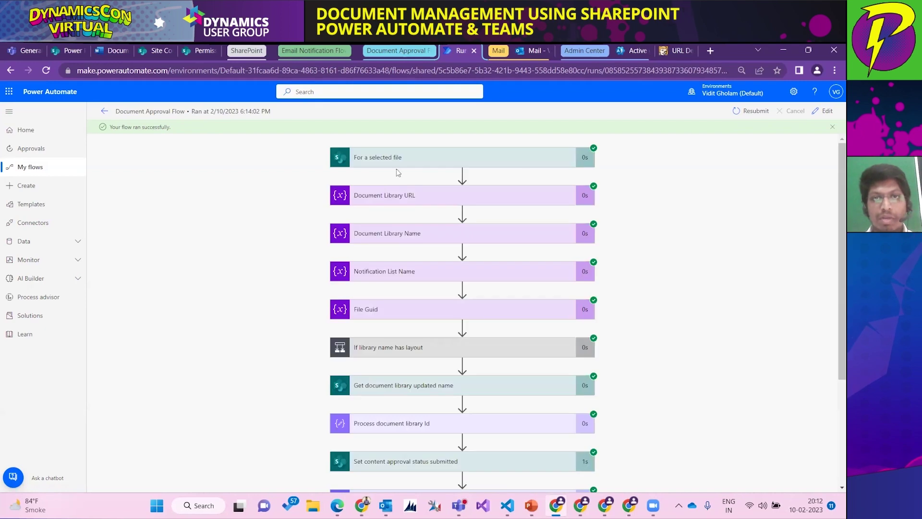
{"action": "left_click", "coordinate": [401, 164]}
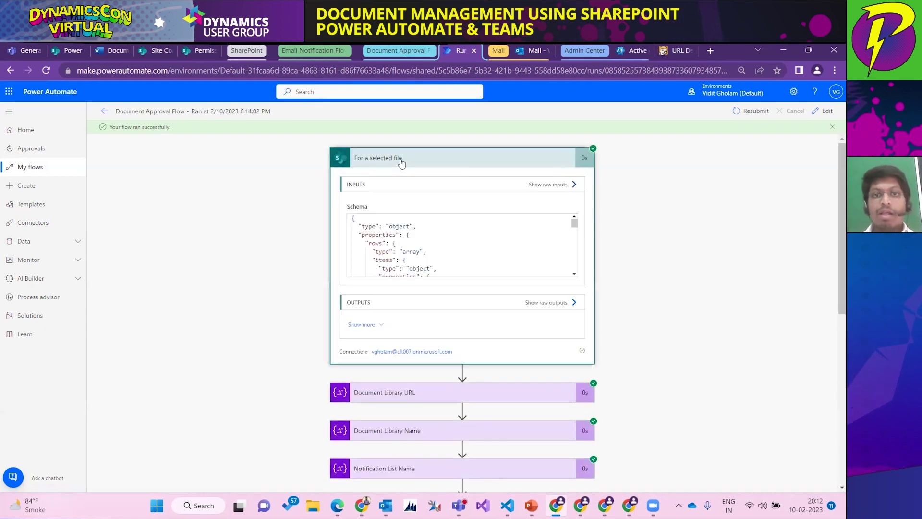
{"action": "left_click", "coordinate": [365, 324]}
{"action": "left_click", "coordinate": [534, 304]}
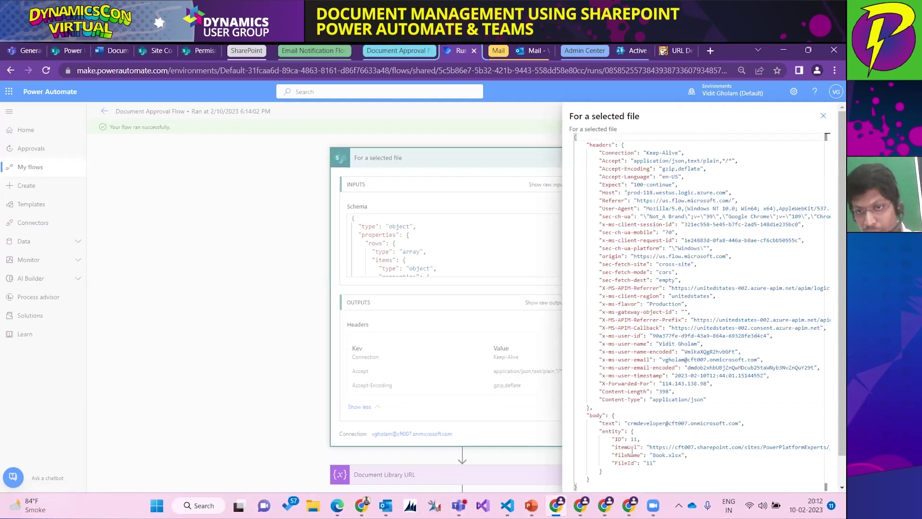
- Examine the itemUrl and FileId entries in the trigger's body output, including the site address, site name and the part following it
{"action": "double_click", "coordinate": [631, 447]}
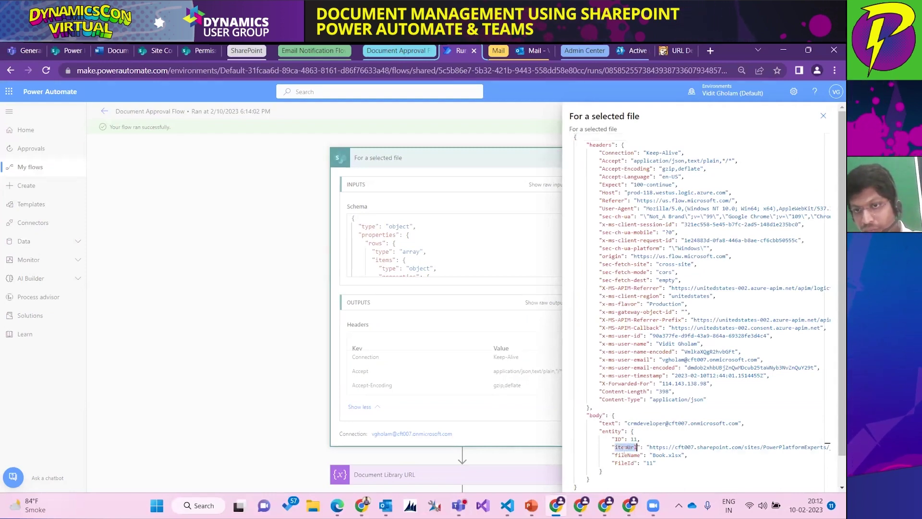
{"action": "double_click", "coordinate": [625, 463]}
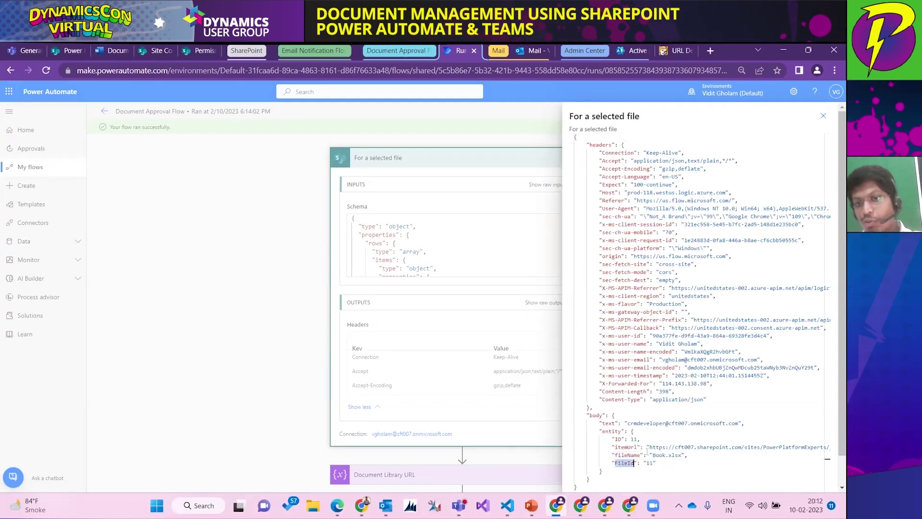
{"action": "left_click_drag", "start_coordinate": [650, 447], "coordinate": [760, 447]}
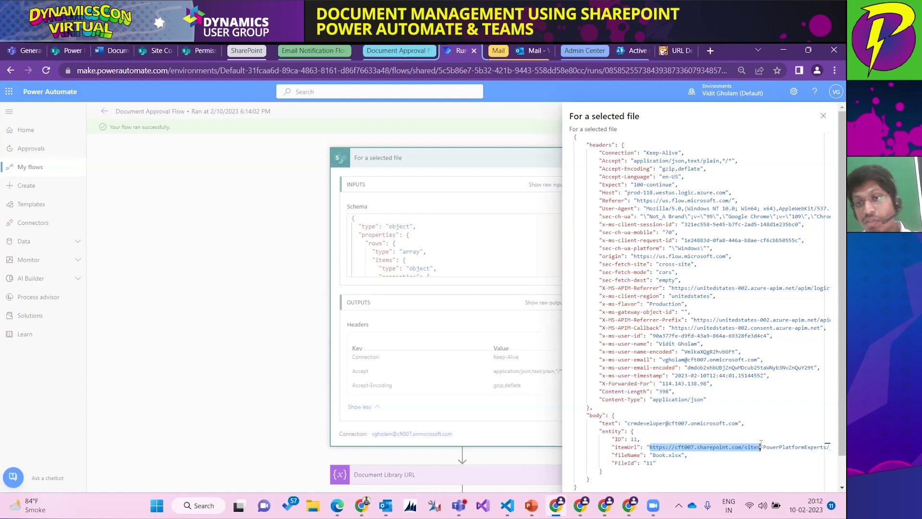
{"action": "left_click_drag", "start_coordinate": [763, 447], "coordinate": [816, 448]}
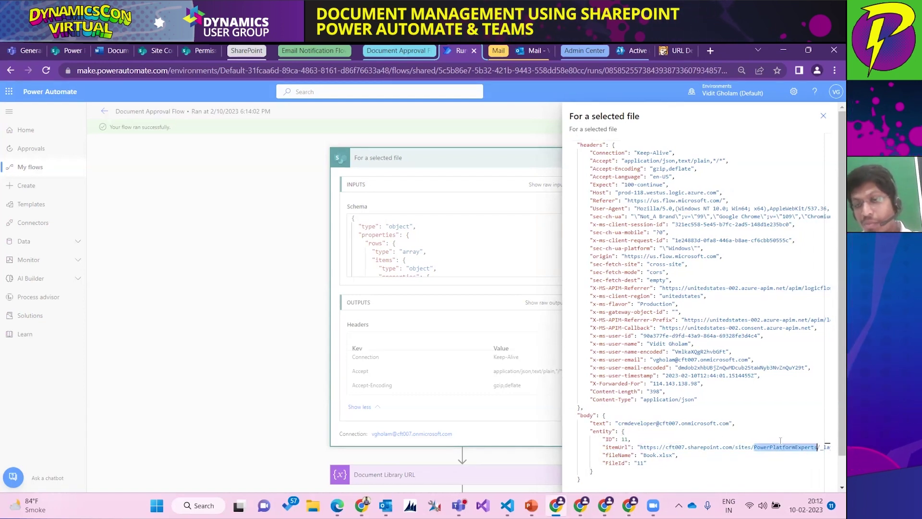
{"action": "triple_click", "coordinate": [817, 447]}
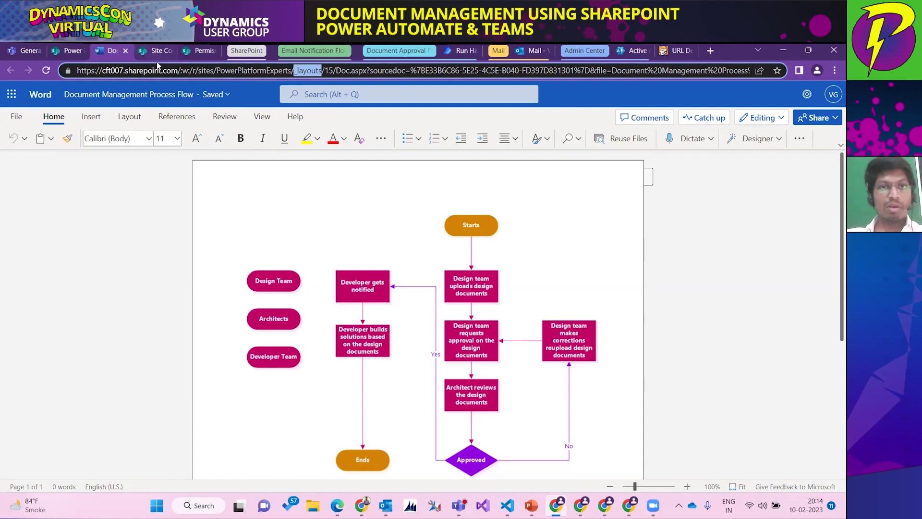
- Switch to the PDF preview in SharePoint and inspect the Flow Designs library name in its web address
{"action": "left_click", "coordinate": [154, 50]}
{"action": "left_click", "coordinate": [72, 50]}
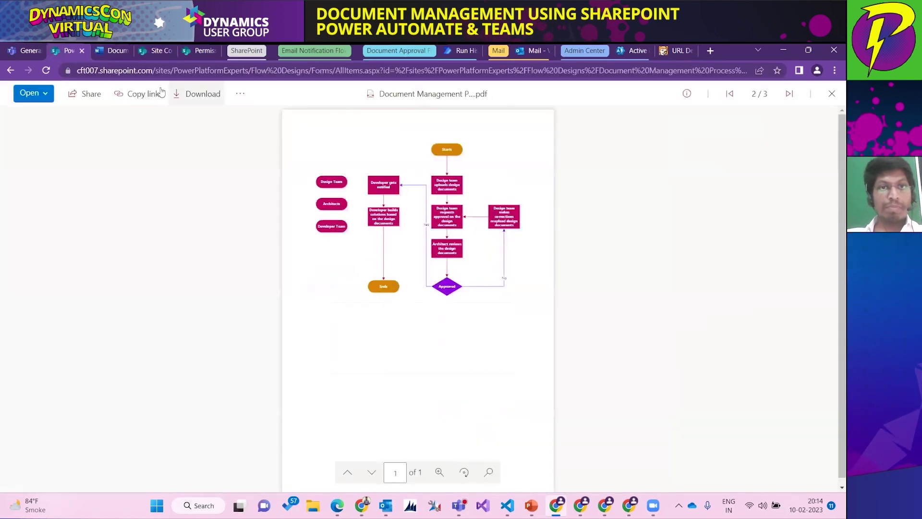
{"action": "double_click", "coordinate": [285, 70]}
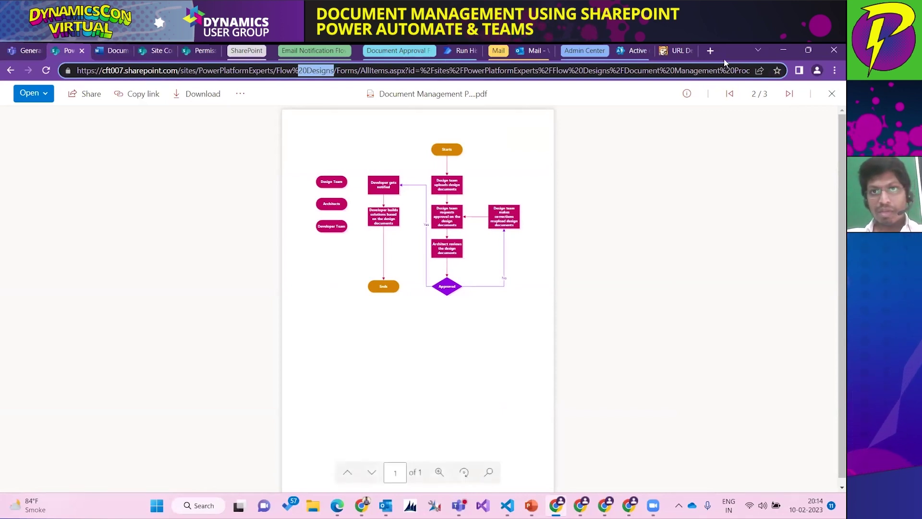
- Return to the Document Approval Flow run in Power Automate and look through its actions around the If library name has layout condition
{"action": "key", "text": "super+Down"}
{"action": "left_click", "coordinate": [592, 91]}
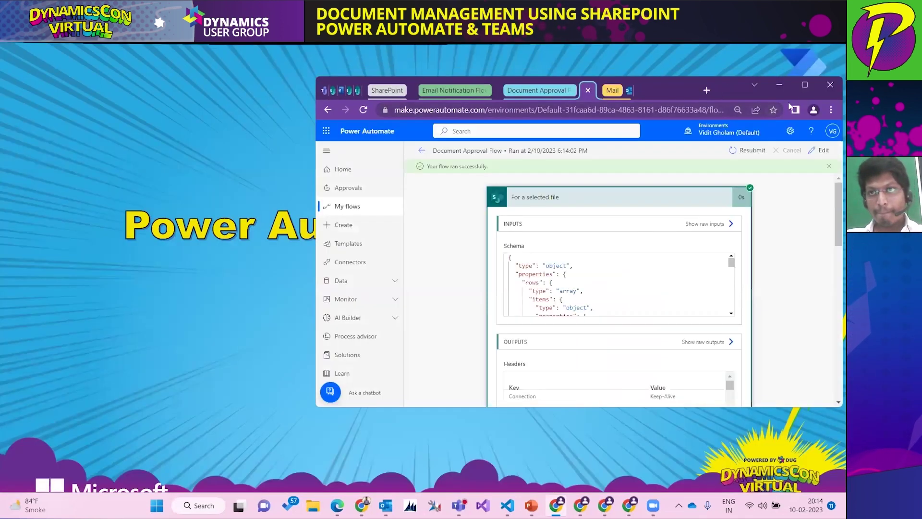
{"action": "key", "text": "super+Up"}
{"action": "scroll", "coordinate": [432, 335], "scroll_direction": "down", "scroll_amount": 5}
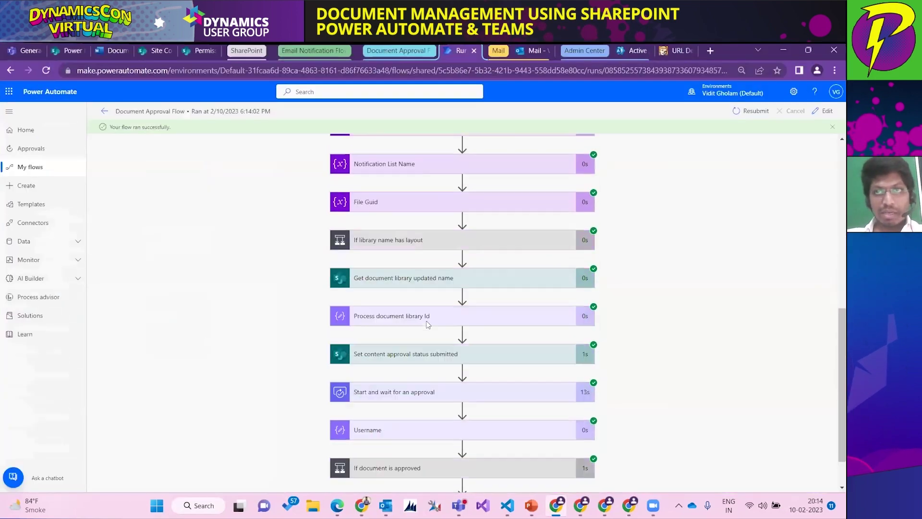
{"action": "scroll", "coordinate": [406, 328], "scroll_direction": "up", "scroll_amount": 4}
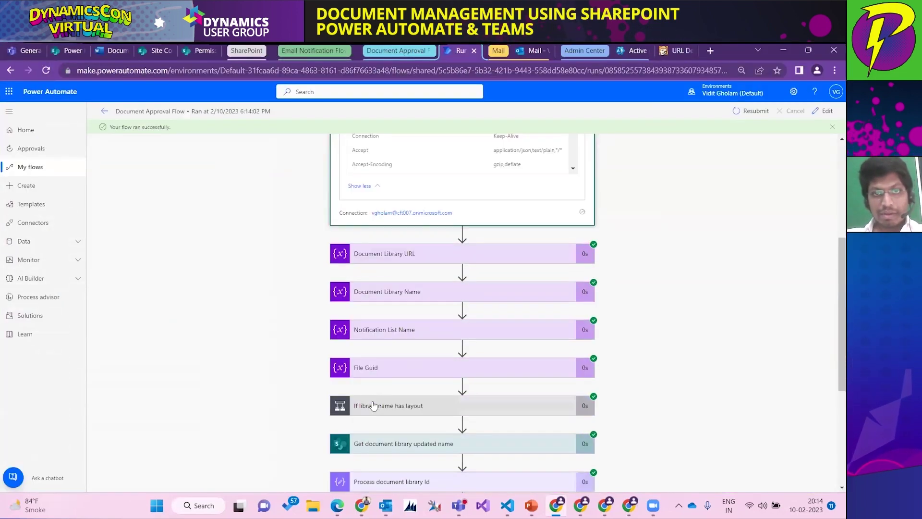
{"action": "scroll", "coordinate": [758, 231], "scroll_direction": "down", "scroll_amount": 1}
- Open Document Approval Flow for editing and expand the If library name has layout condition
{"action": "left_click", "coordinate": [817, 111]}
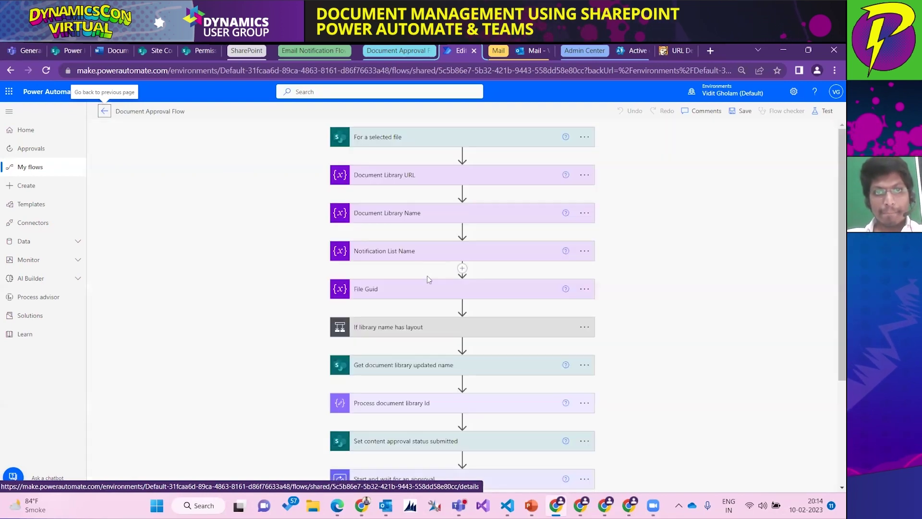
{"action": "scroll", "coordinate": [400, 279], "scroll_direction": "down", "scroll_amount": 1}
{"action": "left_click", "coordinate": [401, 279]}
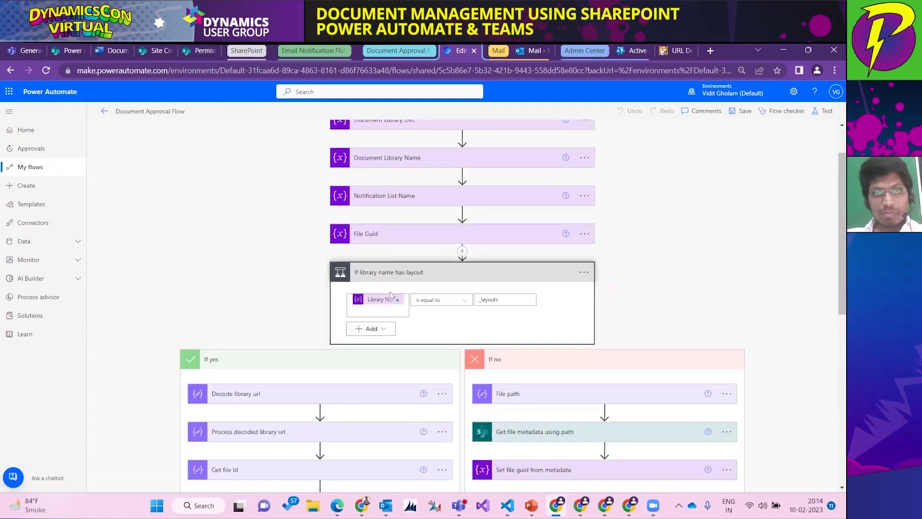
{"action": "scroll", "coordinate": [390, 292], "scroll_direction": "up", "scroll_amount": 1}
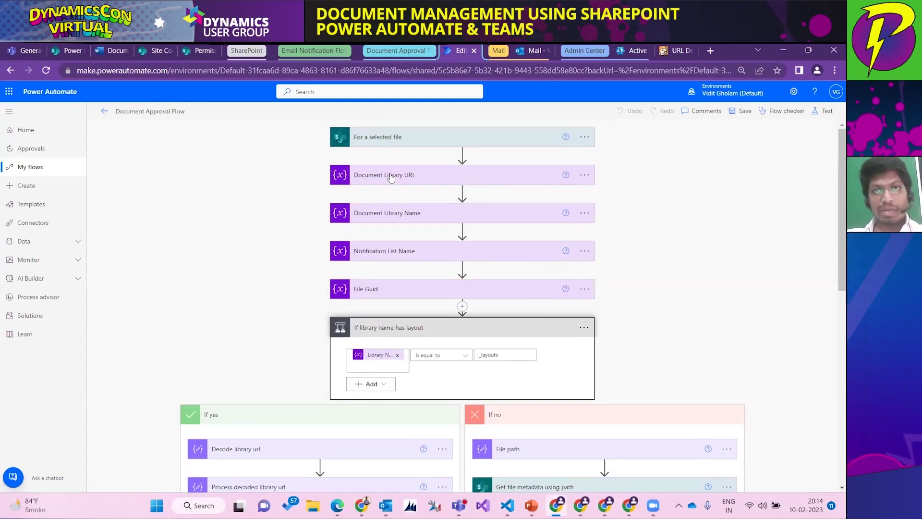
- Review the Document Library URL, Document Library Name and File Guid variable definitions, then collapse File Guid
{"action": "left_click", "coordinate": [392, 177]}
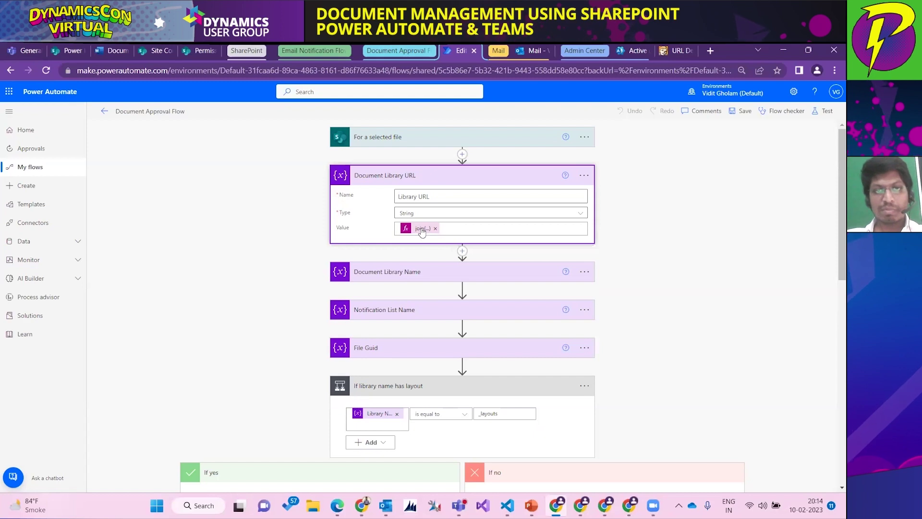
{"action": "left_click", "coordinate": [381, 278]}
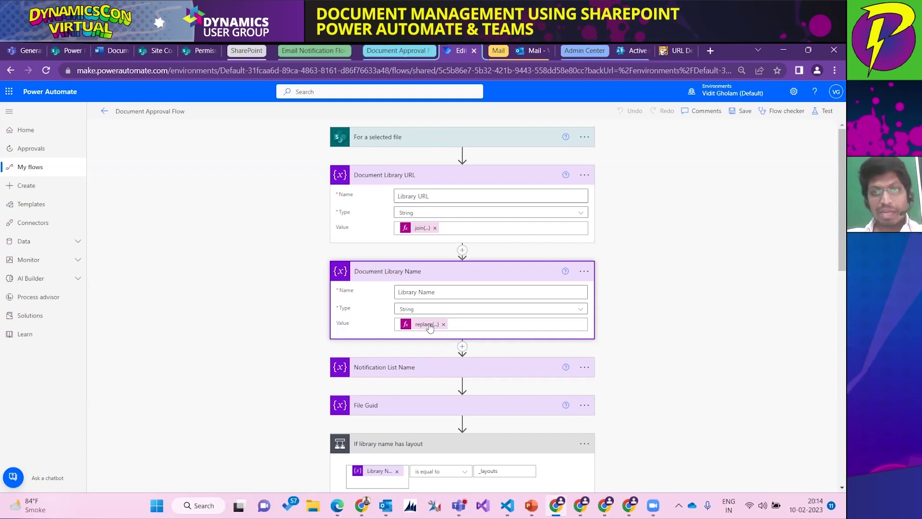
{"action": "scroll", "coordinate": [412, 342], "scroll_direction": "down", "scroll_amount": 2}
{"action": "scroll", "coordinate": [411, 340], "scroll_direction": "down", "scroll_amount": 3}
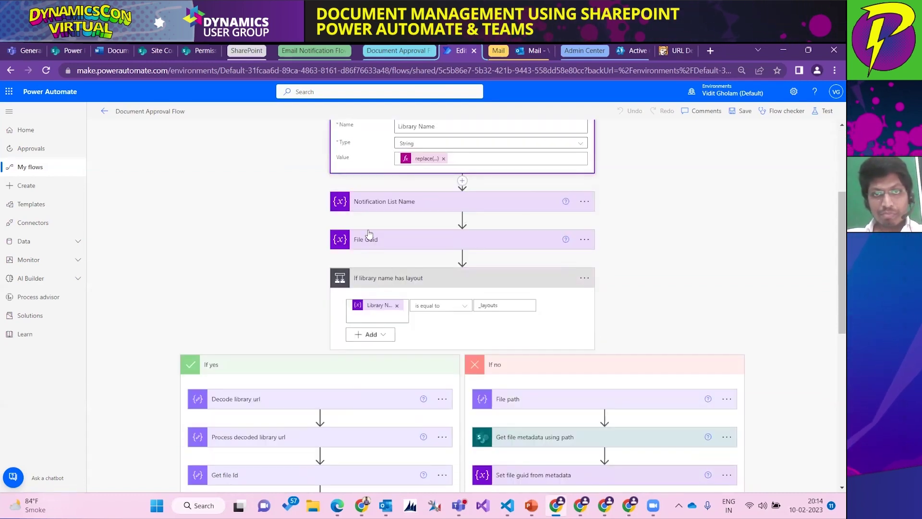
{"action": "left_click", "coordinate": [382, 239]}
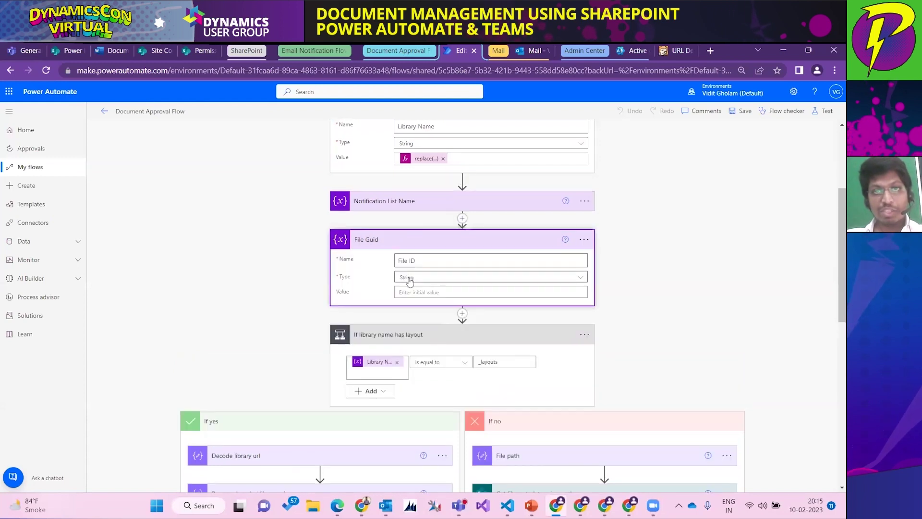
{"action": "left_click", "coordinate": [397, 243]}
- Inspect the condition's _layouts comparison value and expand the File path action in its If no branch
{"action": "scroll", "coordinate": [382, 249], "scroll_direction": "down", "scroll_amount": 1}
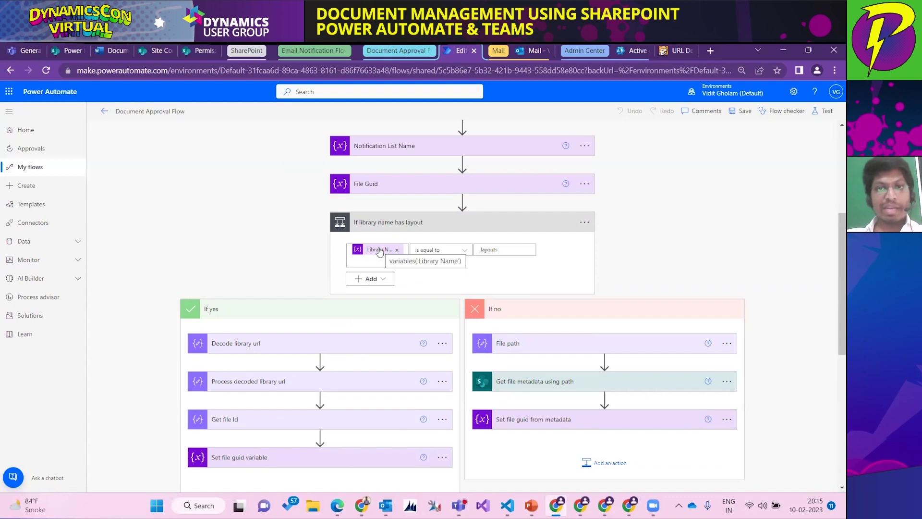
{"action": "double_click", "coordinate": [487, 250]}
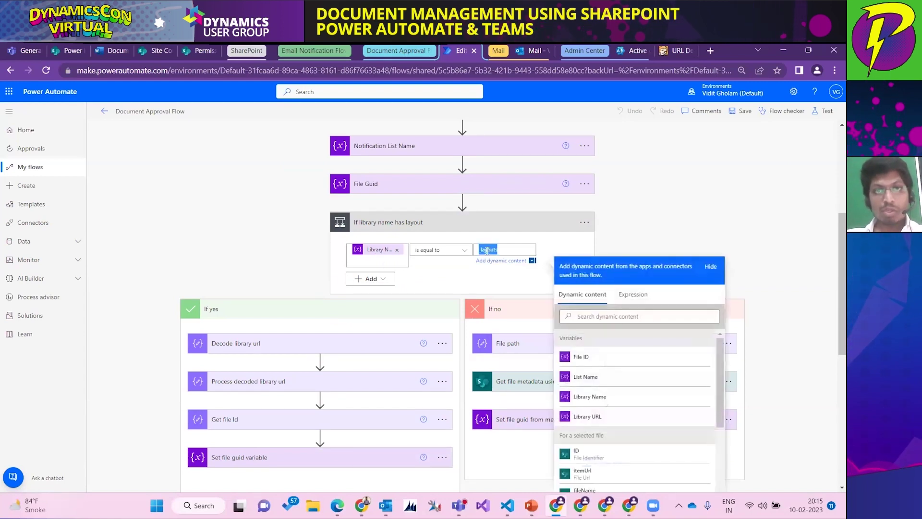
{"action": "scroll", "coordinate": [506, 296], "scroll_direction": "down", "scroll_amount": 1}
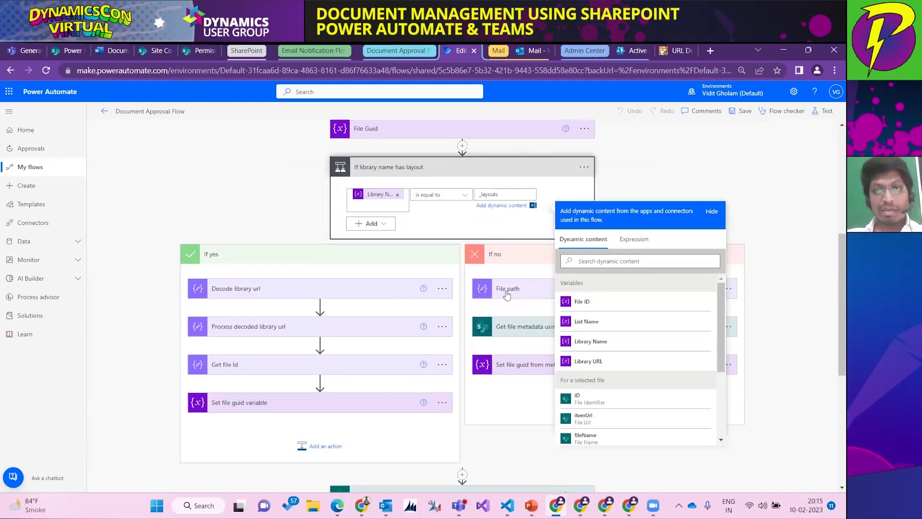
{"action": "left_click", "coordinate": [506, 294]}
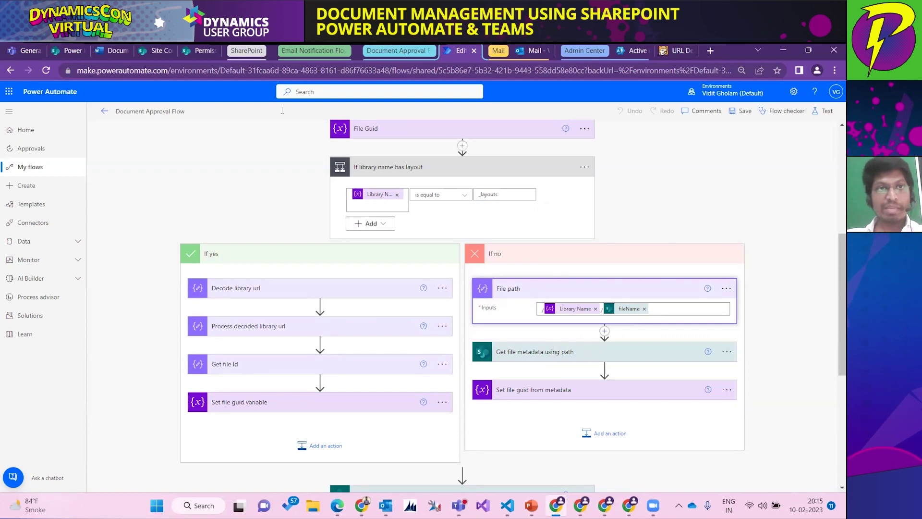
- Compare the web addresses of the Word document and the PDF preview, examining the library name part of the PDF's address
{"action": "left_click", "coordinate": [110, 50]}
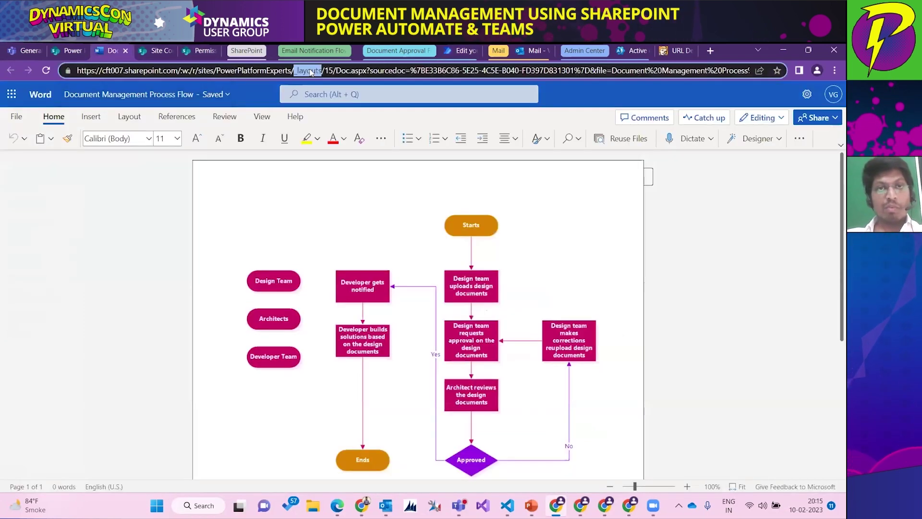
{"action": "left_click", "coordinate": [67, 51]}
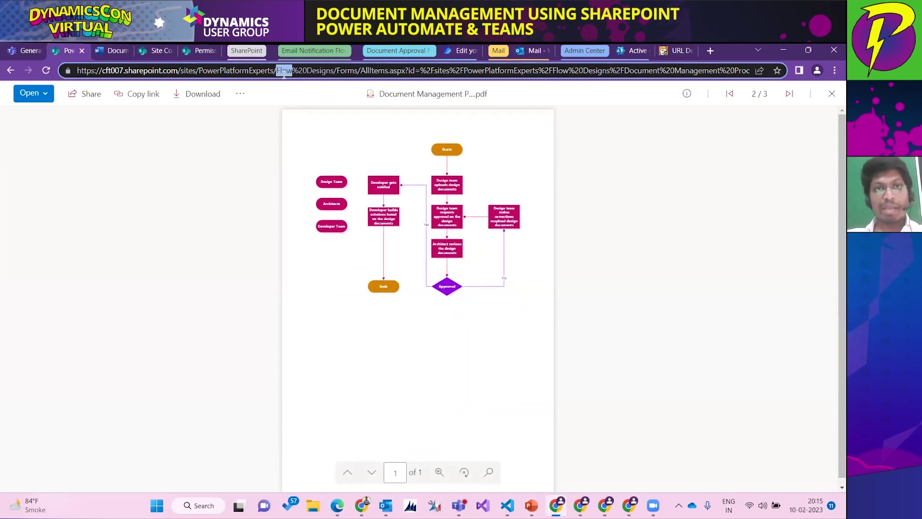
{"action": "double_click", "coordinate": [315, 70]}
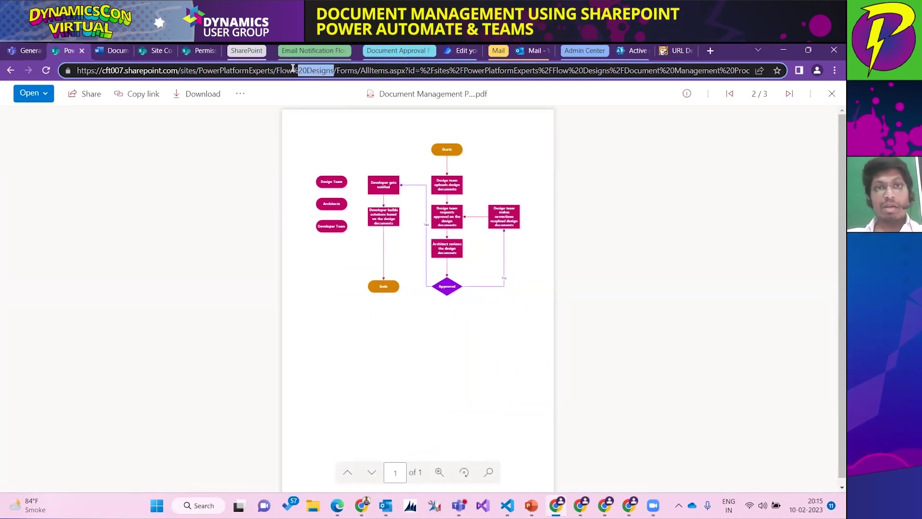
{"action": "triple_click", "coordinate": [291, 70]}
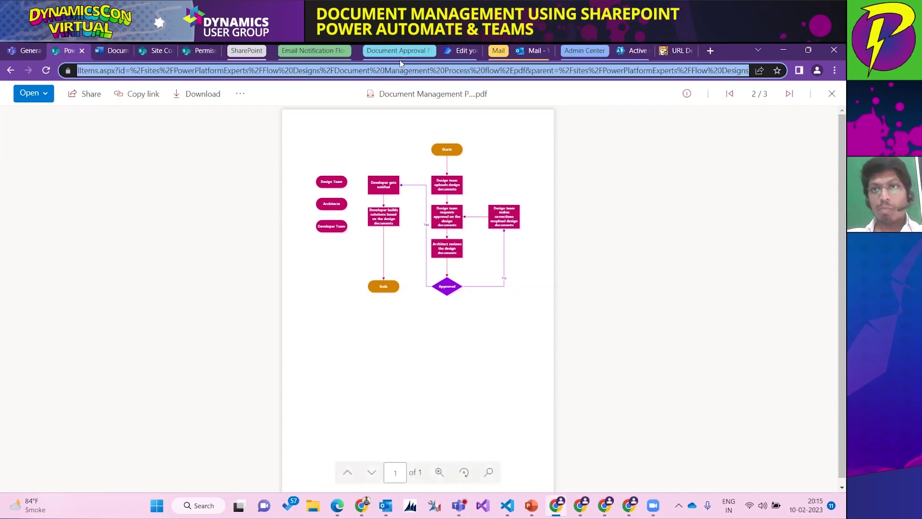
- Return to the flow editor, review the If library name has layout condition and expand Get file Id in its If yes branch
{"action": "left_click", "coordinate": [459, 50]}
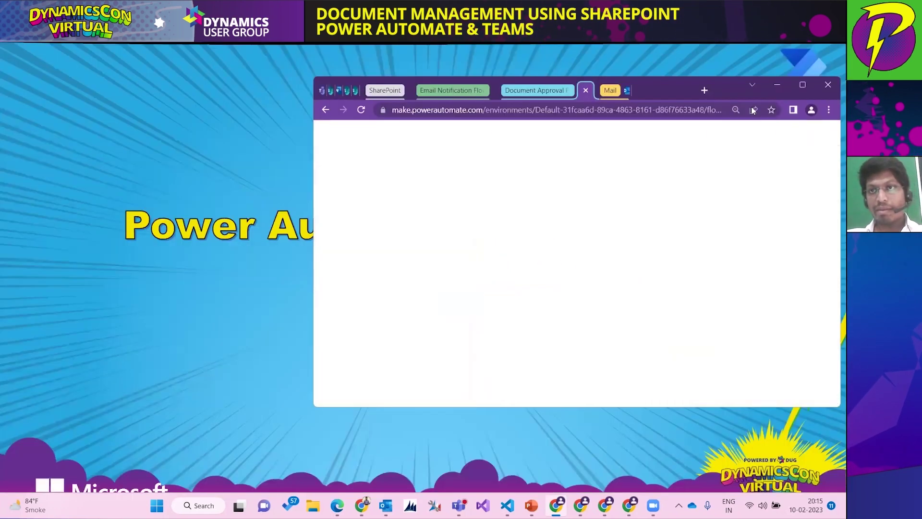
{"action": "scroll", "coordinate": [379, 289], "scroll_direction": "up", "scroll_amount": 1}
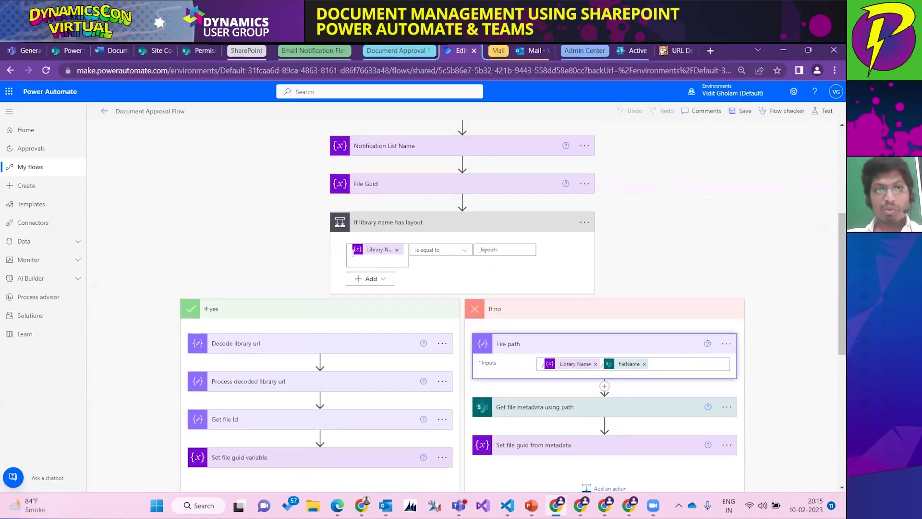
{"action": "scroll", "coordinate": [351, 311], "scroll_direction": "up", "scroll_amount": 1}
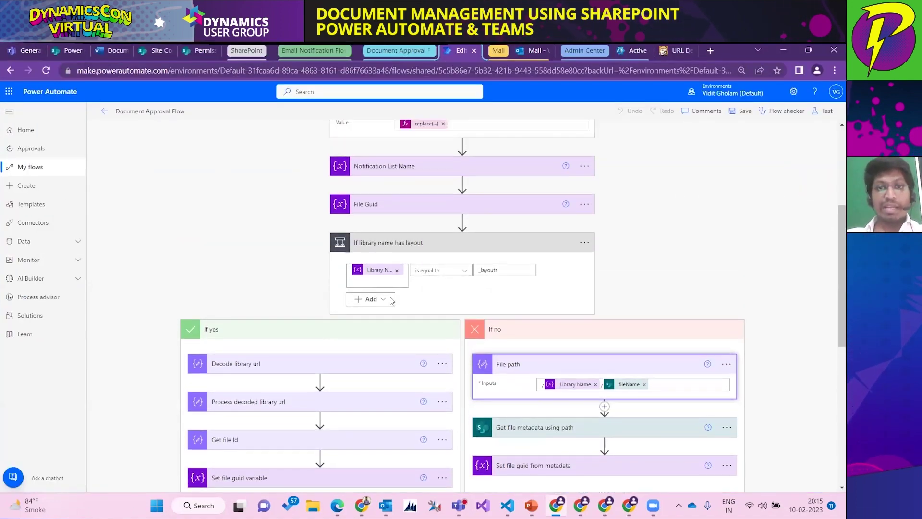
{"action": "scroll", "coordinate": [391, 301], "scroll_direction": "up", "scroll_amount": 1}
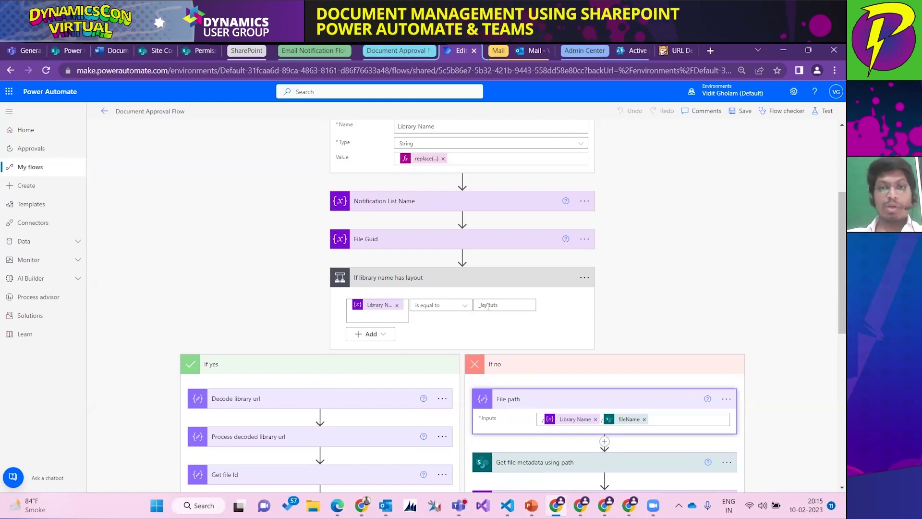
{"action": "scroll", "coordinate": [480, 266], "scroll_direction": "down", "scroll_amount": 1}
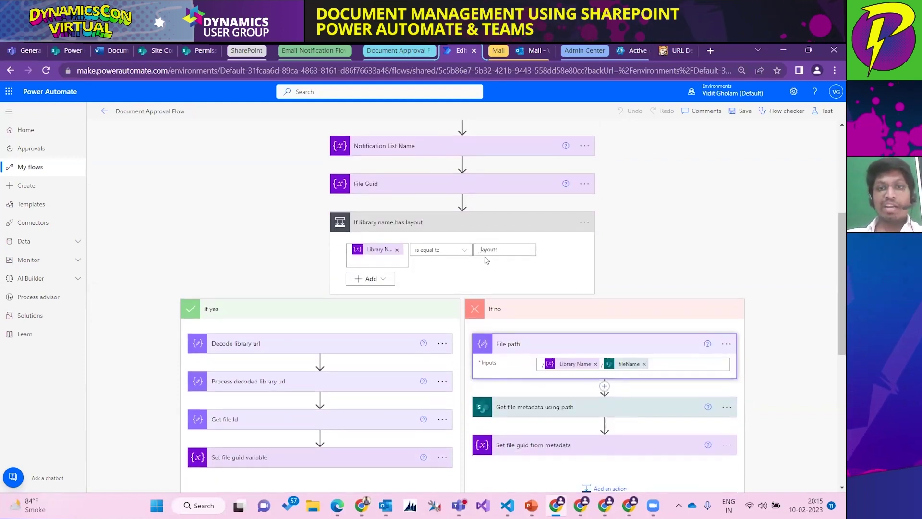
{"action": "scroll", "coordinate": [501, 285], "scroll_direction": "down", "scroll_amount": 1}
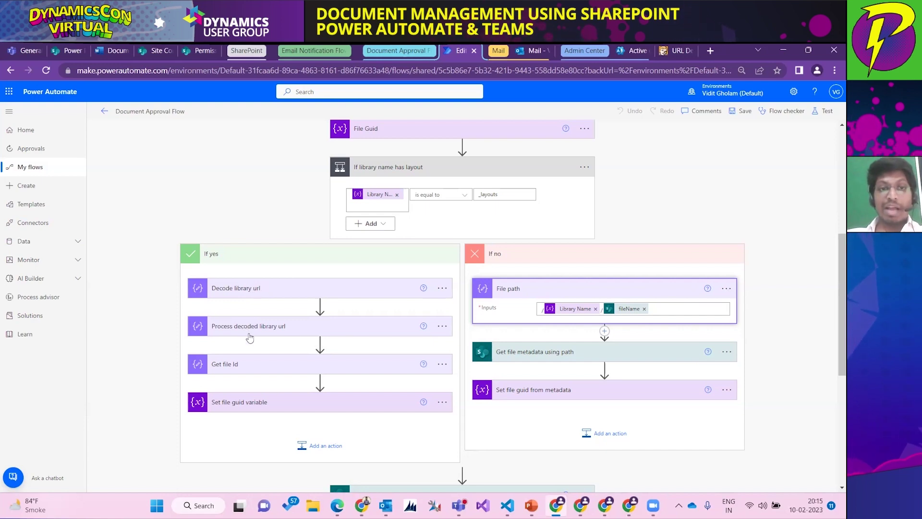
{"action": "left_click", "coordinate": [240, 363]}
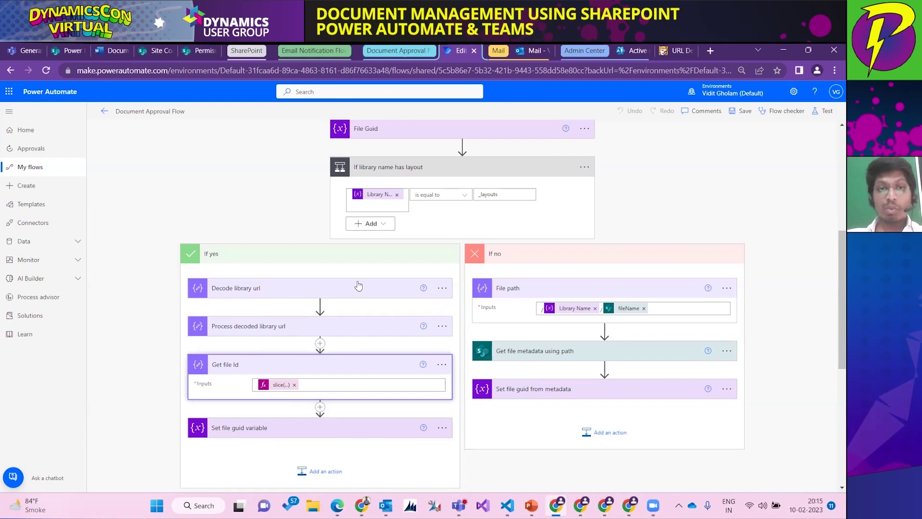
- Open the expression editor for the Inputs of the Get file Id action in the If yes branch
{"action": "scroll", "coordinate": [259, 366], "scroll_direction": "down", "scroll_amount": 1}
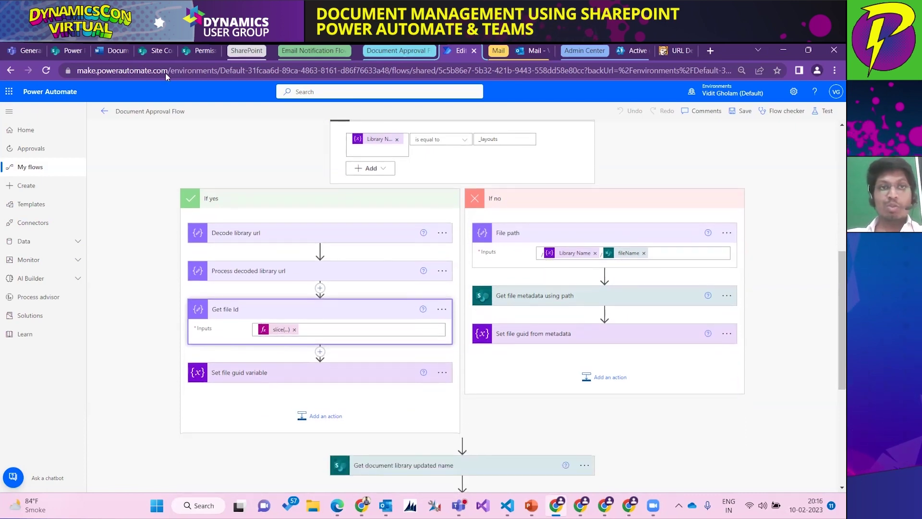
{"action": "left_click", "coordinate": [111, 51]}
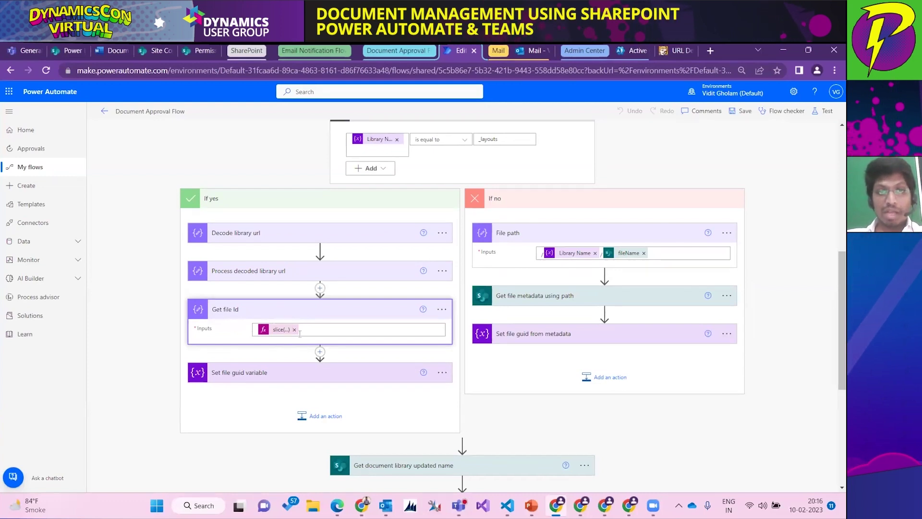
{"action": "left_click", "coordinate": [317, 326]}
{"action": "left_click", "coordinate": [543, 328]}
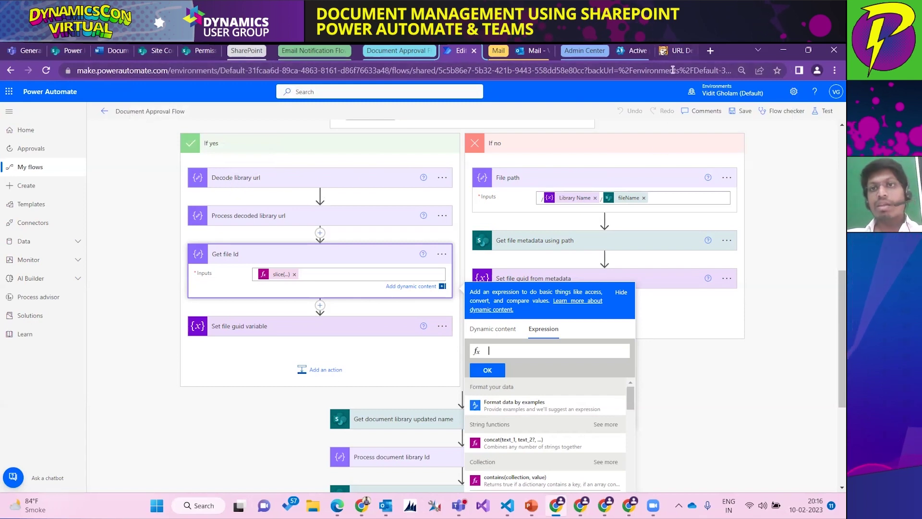
- Switch to the URL Decoder/Encoder page and select the entire decoded SharePoint document URL
{"action": "left_click", "coordinate": [676, 50]}
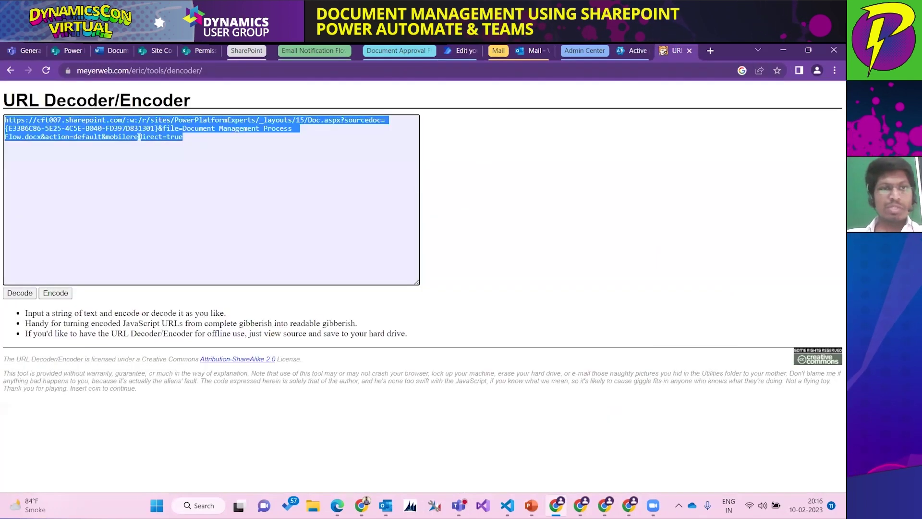
{"action": "left_click", "coordinate": [186, 139]}
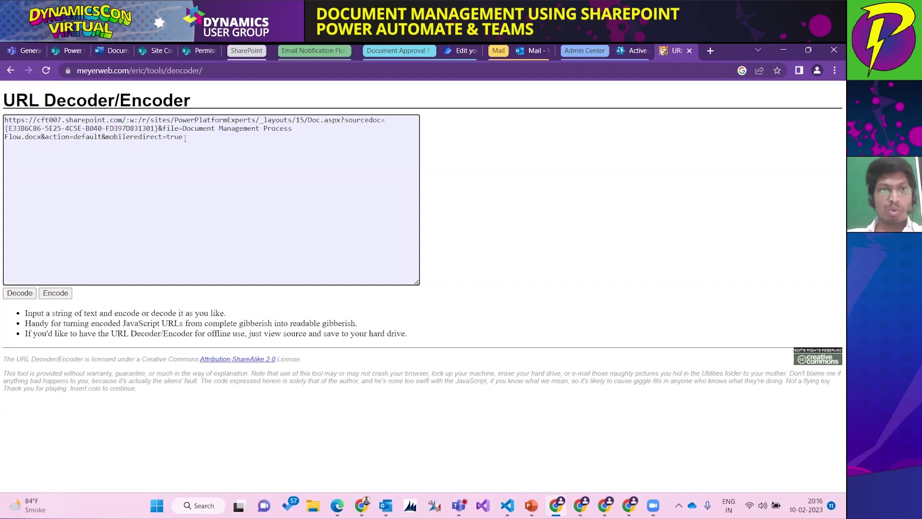
{"action": "left_click_drag", "start_coordinate": [185, 138], "coordinate": [4, 120]}
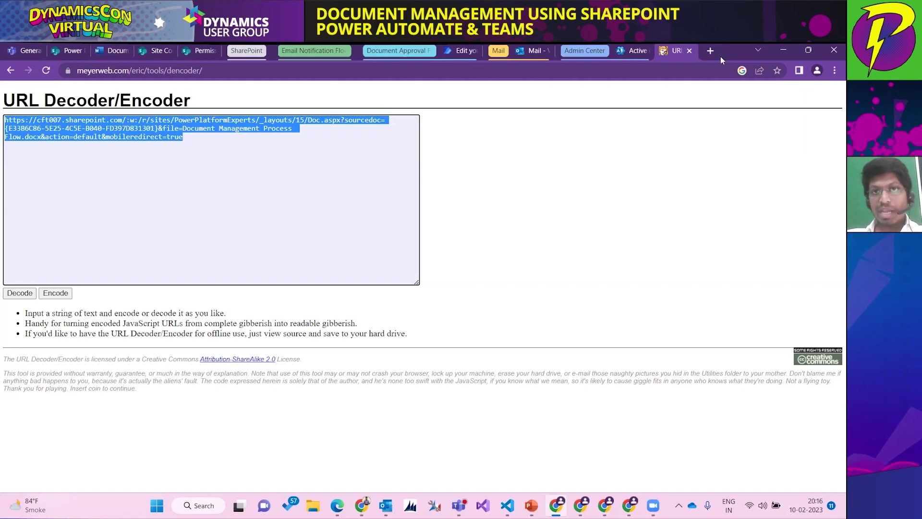
{"action": "key", "text": "super+Down"}
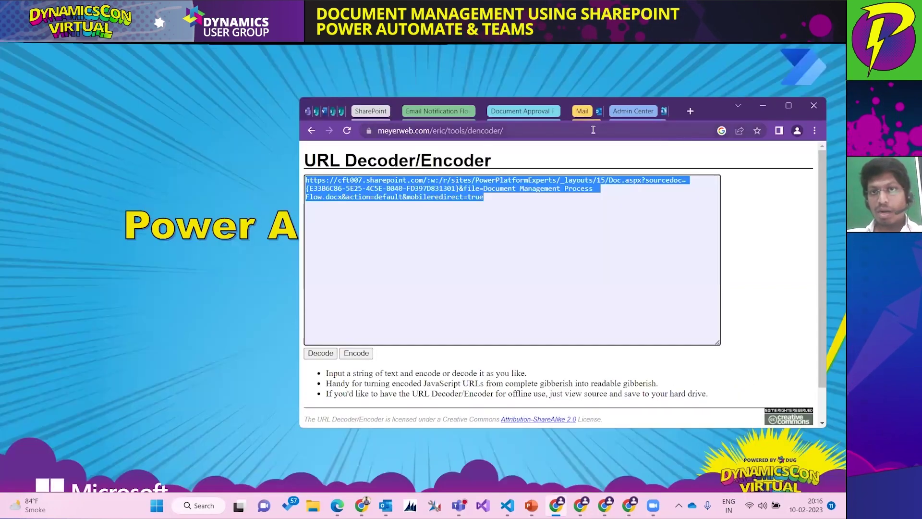
- Return to the flow editor and start Format data by examples using the Outputs of Process decoded library url
{"action": "left_click", "coordinate": [567, 113]}
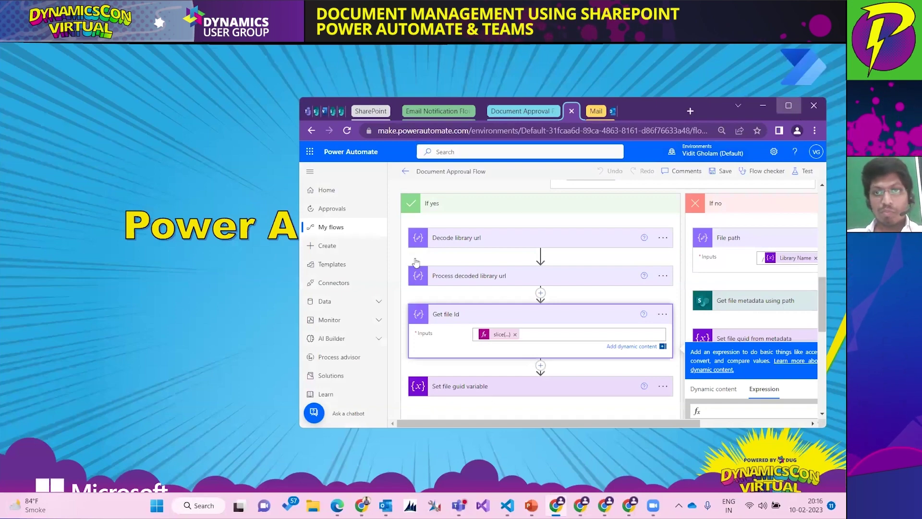
{"action": "key", "text": "super+Up"}
{"action": "scroll", "coordinate": [510, 354], "scroll_direction": "down", "scroll_amount": 1}
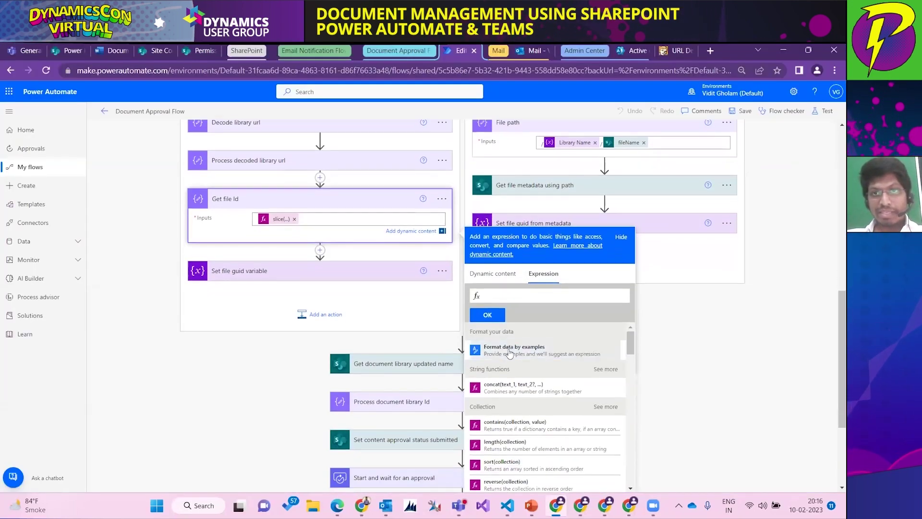
{"action": "left_click", "coordinate": [511, 350]}
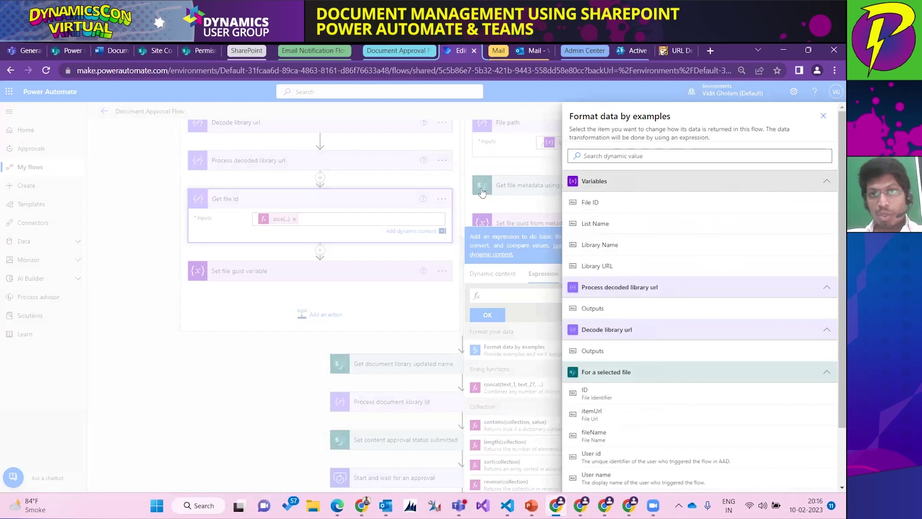
{"action": "left_click", "coordinate": [631, 289]}
{"action": "left_click", "coordinate": [623, 288]}
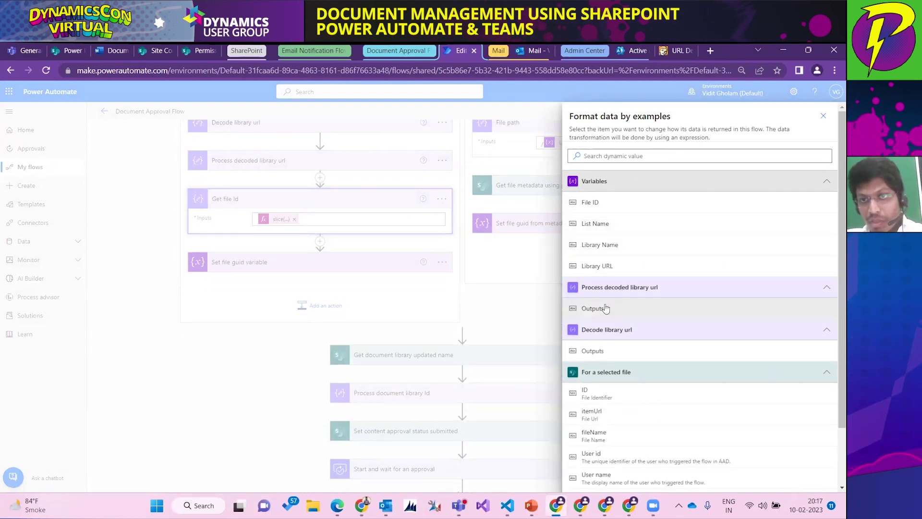
{"action": "left_click", "coordinate": [607, 308]}
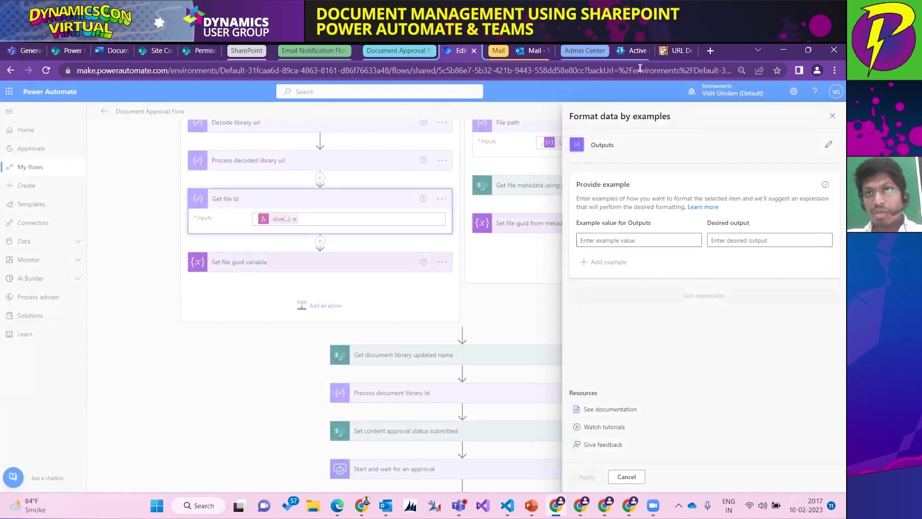
- Enter the full decoded document URL from the URL Decoder/Encoder page as the example value for Outputs
{"action": "key", "text": "ctrl+9"}
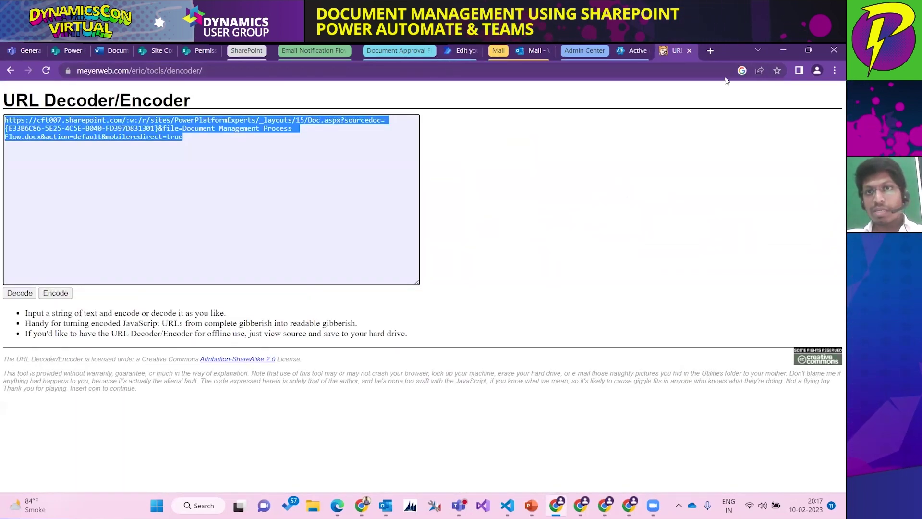
{"action": "key", "text": "super+Down"}
{"action": "left_click", "coordinate": [585, 81]}
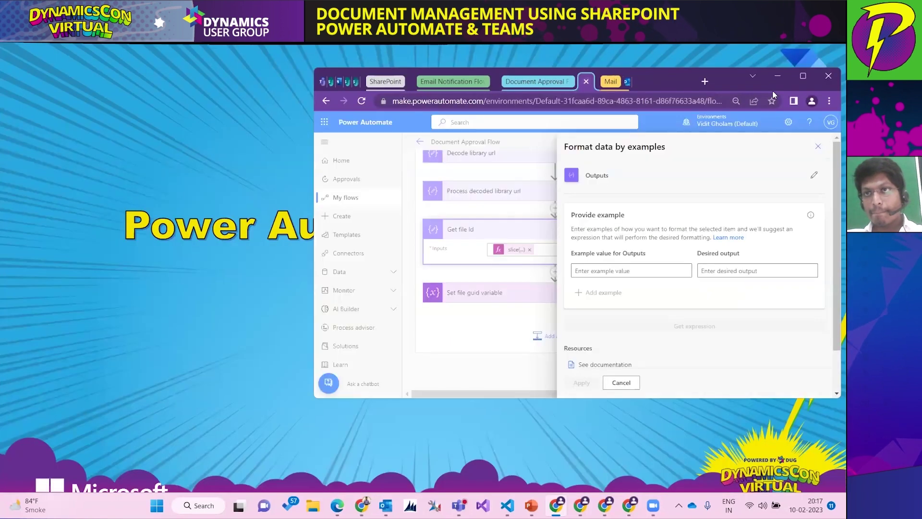
{"action": "left_click", "coordinate": [803, 76]}
{"action": "left_click", "coordinate": [645, 241]}
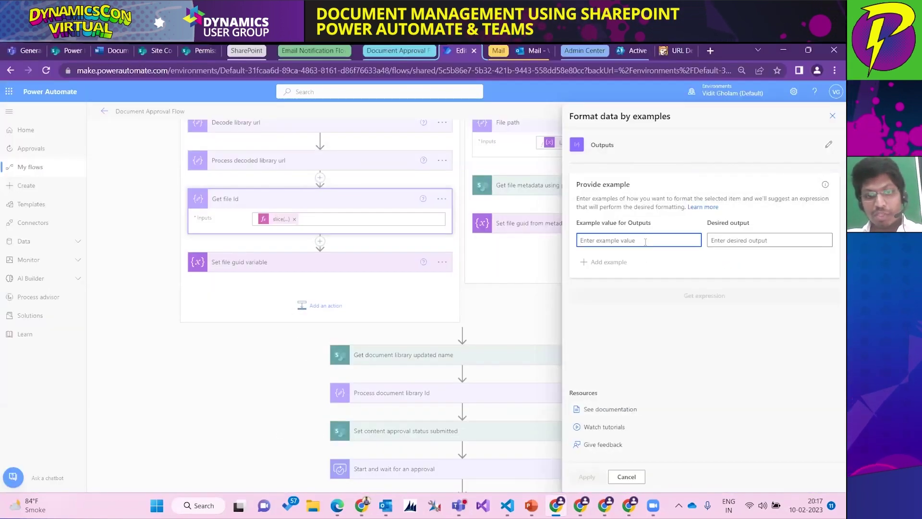
{"action": "key", "text": "ctrl+v"}
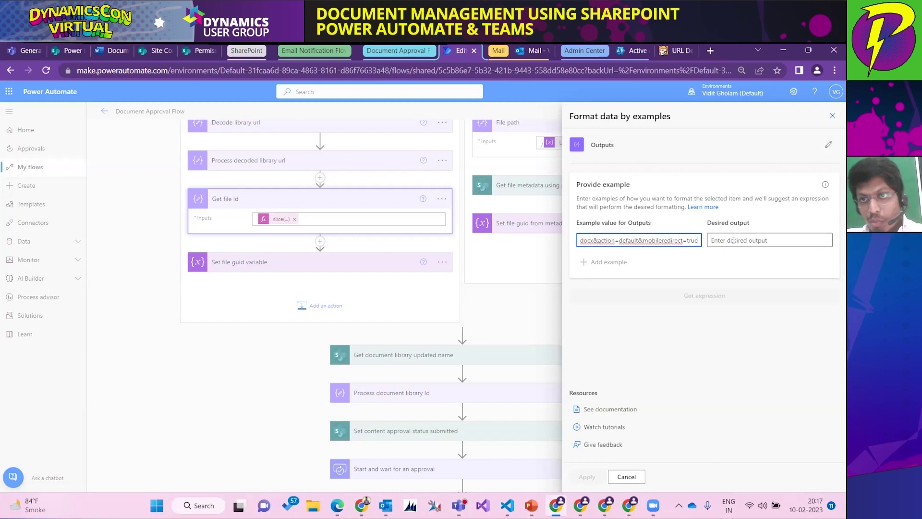
- Copy the GUID E33B6C86-5E25-4C5E-B040-FD397D831301 from between the braces of the decoded URL and enter it as the desired output
{"action": "left_click", "coordinate": [733, 244]}
{"action": "left_click", "coordinate": [677, 51]}
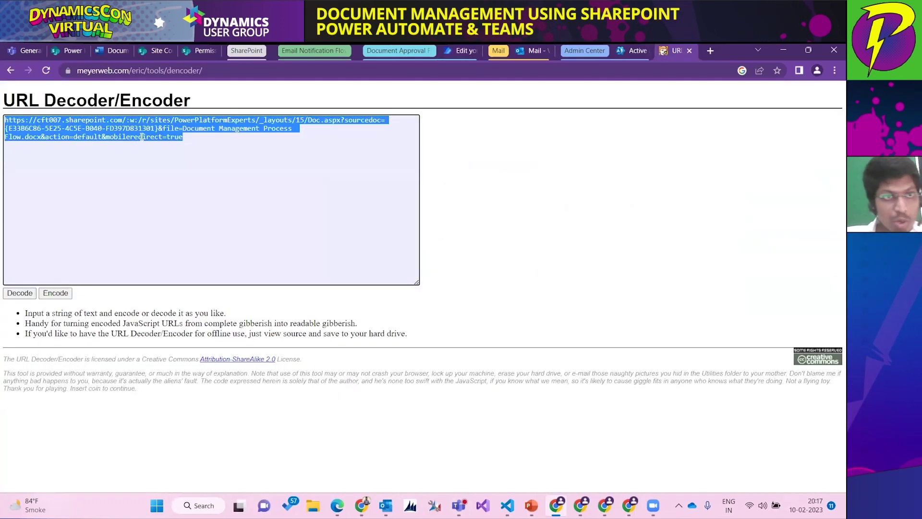
{"action": "left_click", "coordinate": [149, 168]}
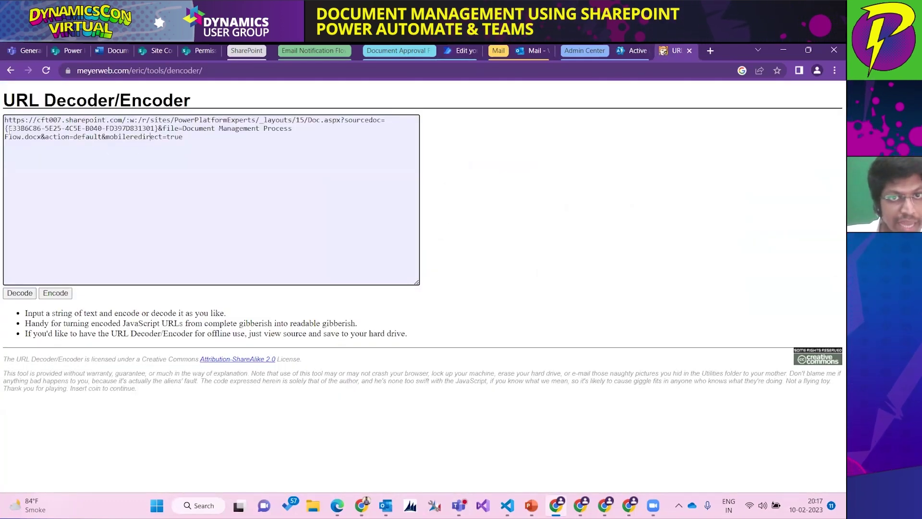
{"action": "left_click_drag", "start_coordinate": [8, 128], "coordinate": [151, 128]}
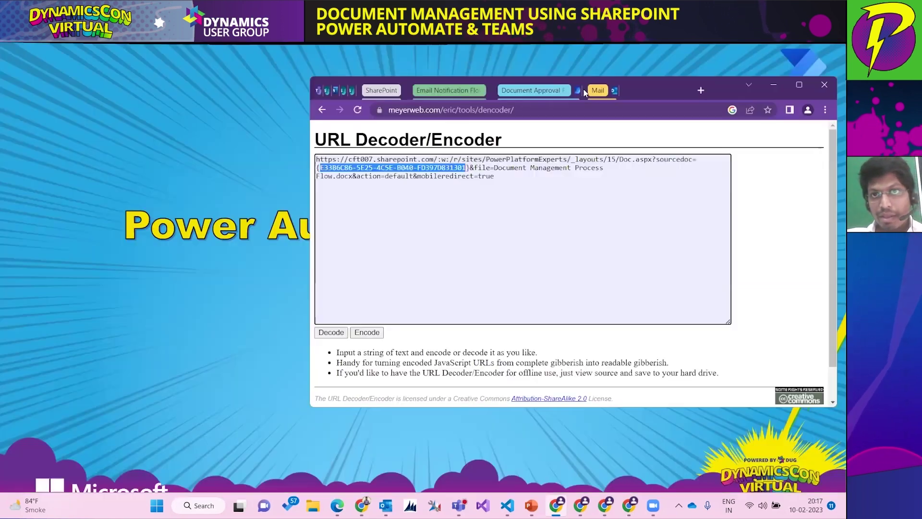
{"action": "left_click", "coordinate": [809, 49]}
{"action": "left_click", "coordinate": [577, 90]}
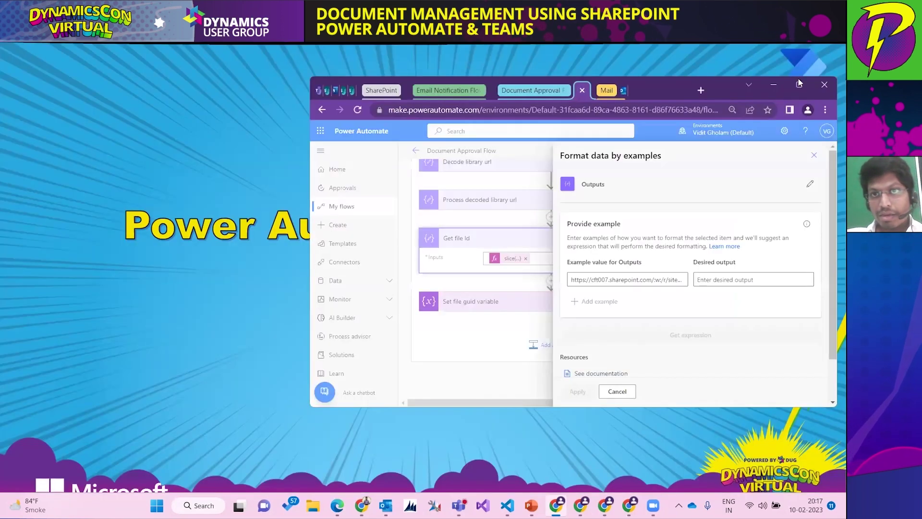
{"action": "left_click", "coordinate": [800, 85]}
{"action": "left_click", "coordinate": [738, 240]}
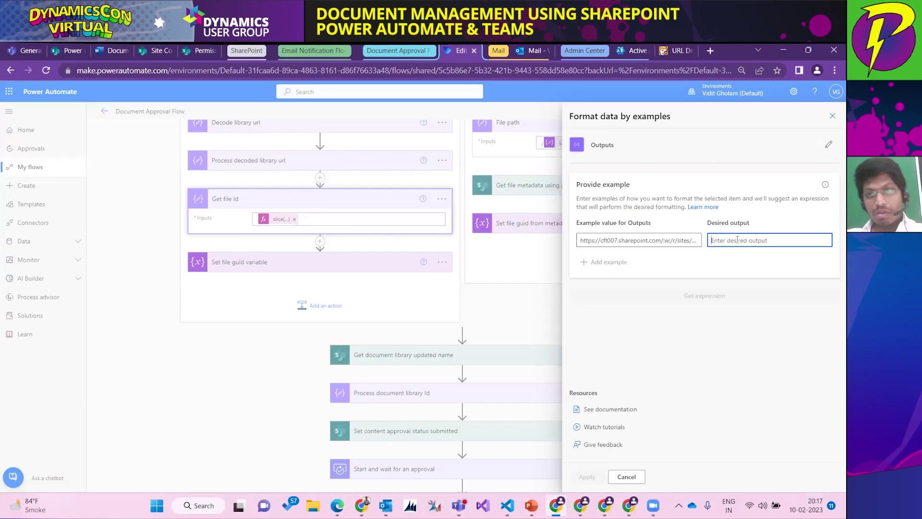
{"action": "type", "text": "E33B6C86-5E25-4C5E-B040-FD397D831301"}
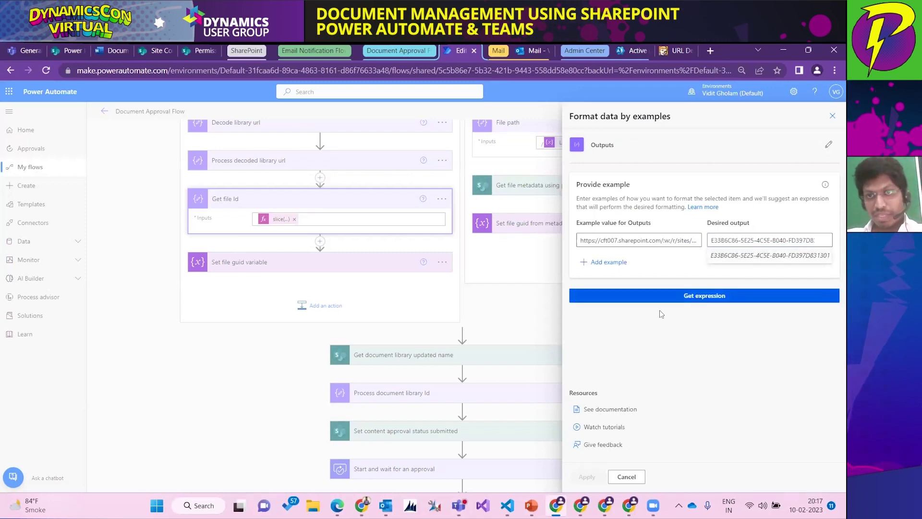
- Get the suggested expression and test it with the full decoded document URL as the test value
{"action": "left_click", "coordinate": [698, 297]}
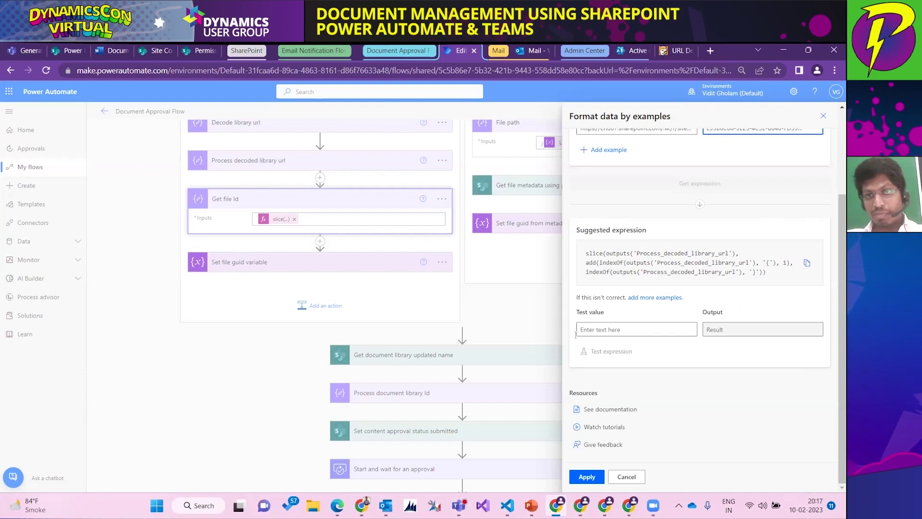
{"action": "left_click", "coordinate": [605, 328]}
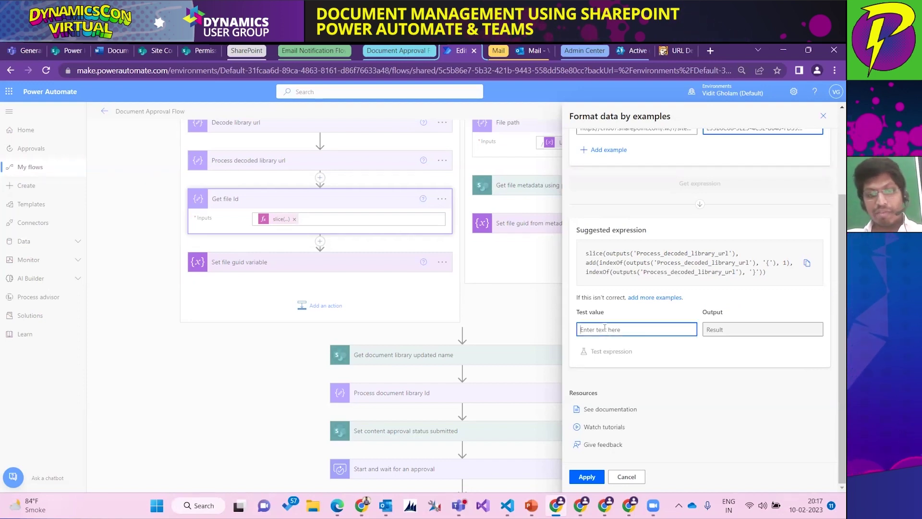
{"action": "key", "text": "ctrl+9"}
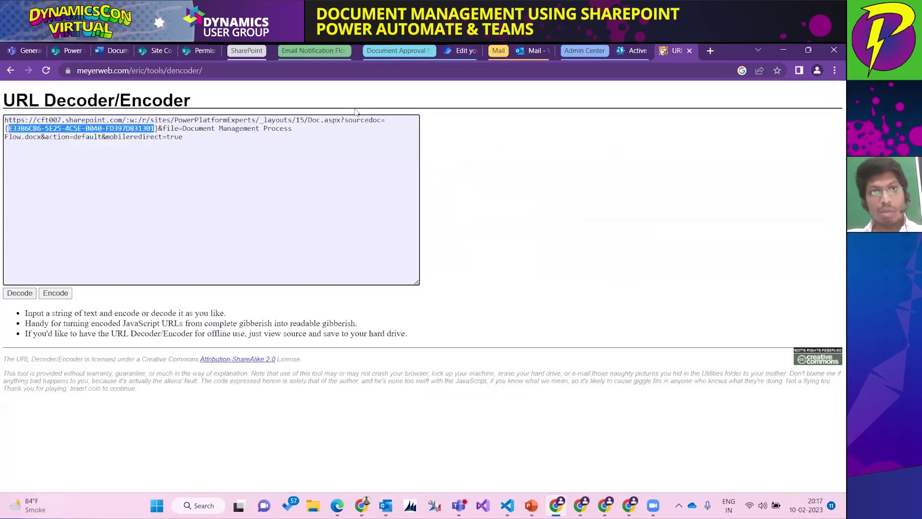
{"action": "left_click", "coordinate": [286, 163]}
{"action": "key", "text": "ctrl+a"}
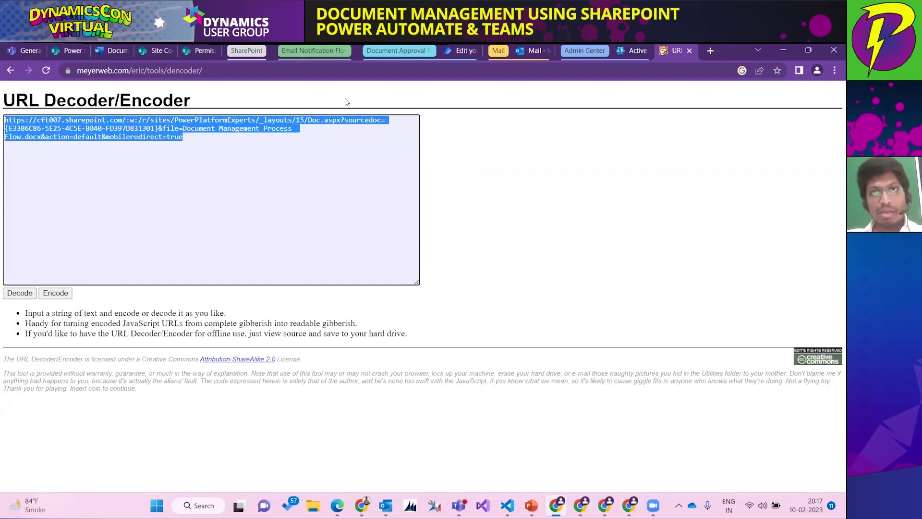
{"action": "left_click", "coordinate": [456, 55]}
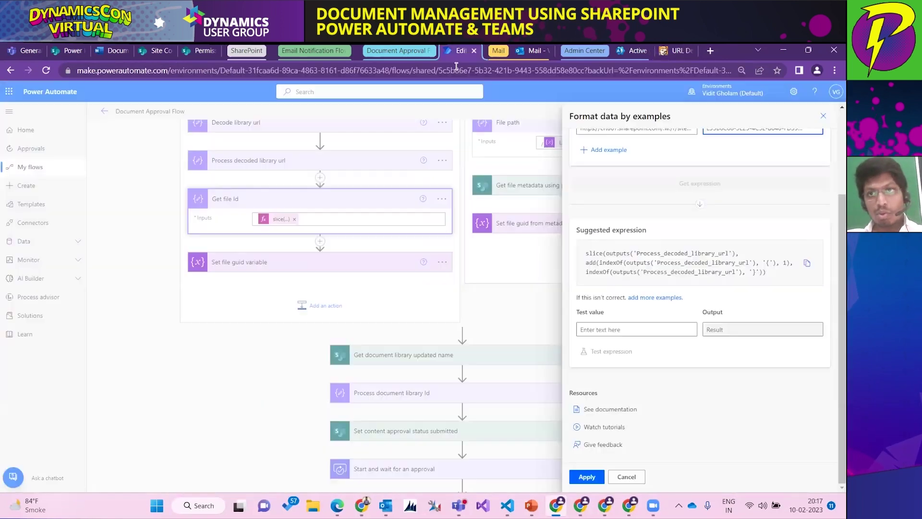
{"action": "left_click", "coordinate": [676, 337]}
{"action": "key", "text": "ctrl+v"}
{"action": "left_click", "coordinate": [596, 352]}
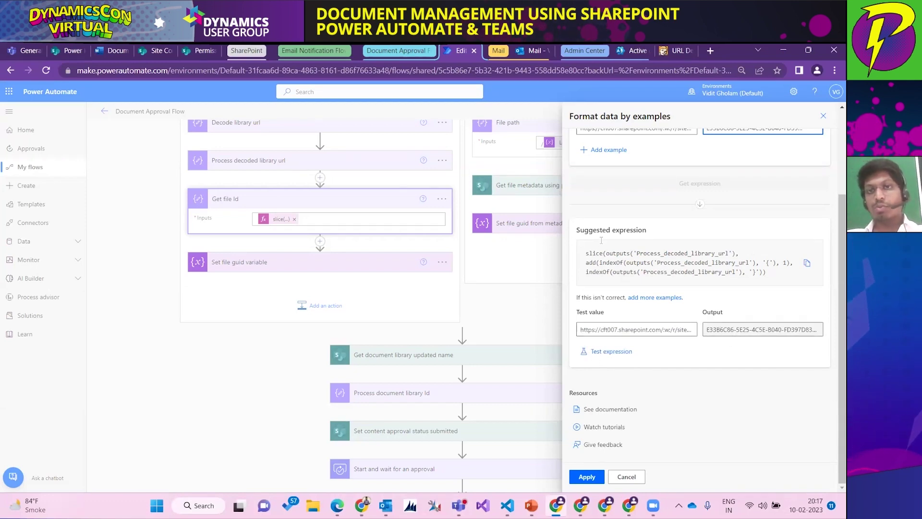
- Review the example and suggested slice expression, close Format data by examples without applying it, and collapse the Get file Id action
{"action": "scroll", "coordinate": [624, 159], "scroll_direction": "up", "scroll_amount": 3}
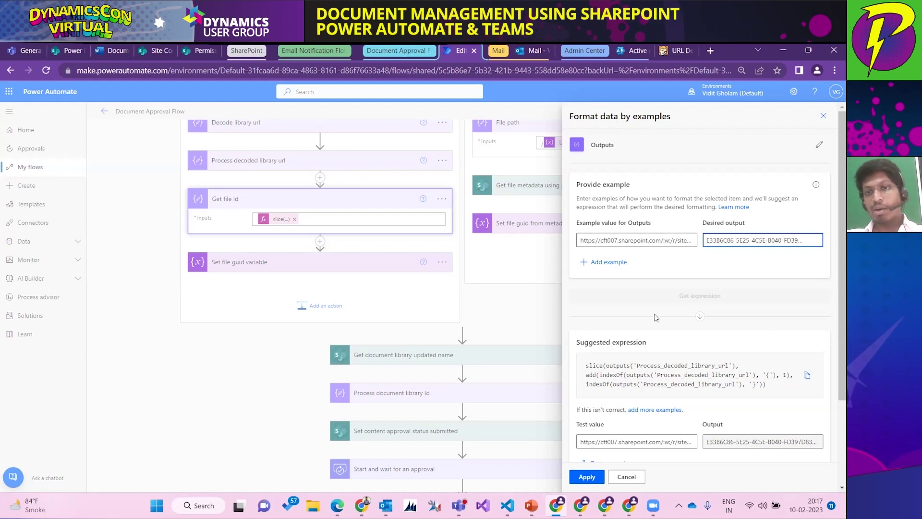
{"action": "scroll", "coordinate": [676, 329], "scroll_direction": "down", "scroll_amount": 1}
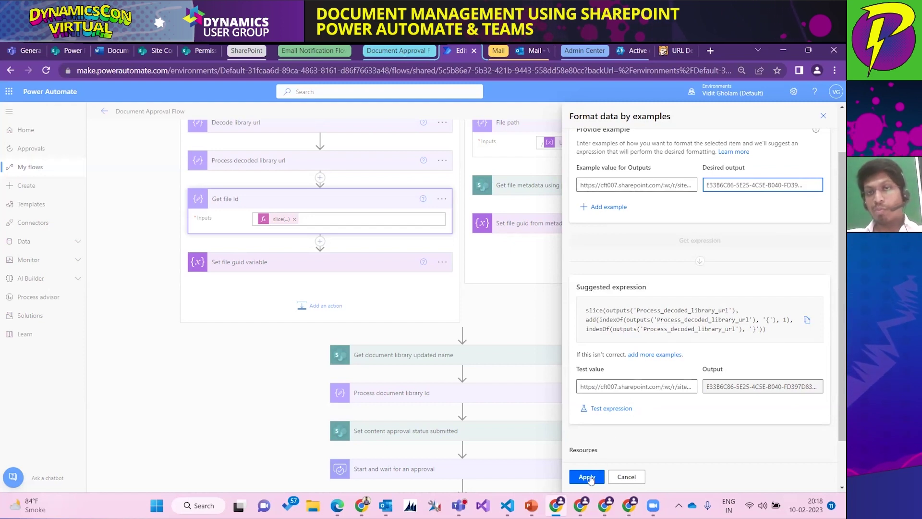
{"action": "left_click", "coordinate": [824, 117]}
{"action": "scroll", "coordinate": [349, 264], "scroll_direction": "up", "scroll_amount": 1}
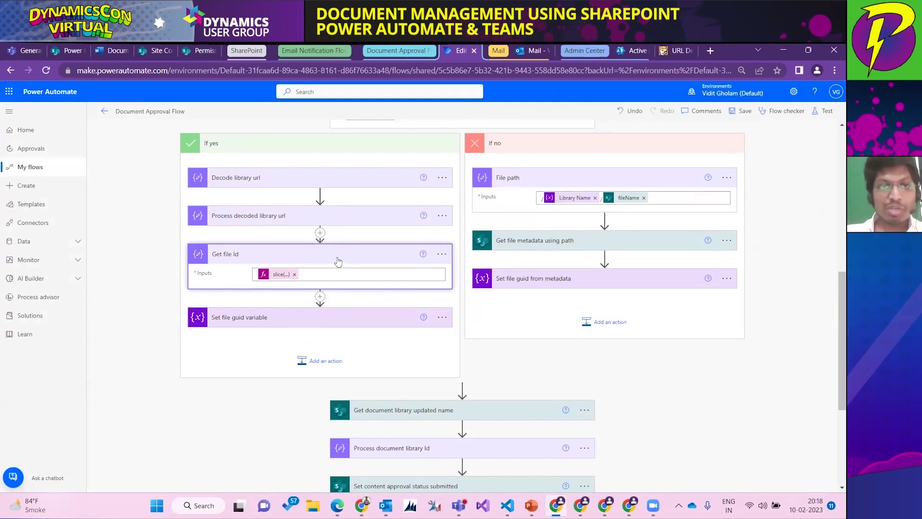
{"action": "left_click", "coordinate": [336, 259]}
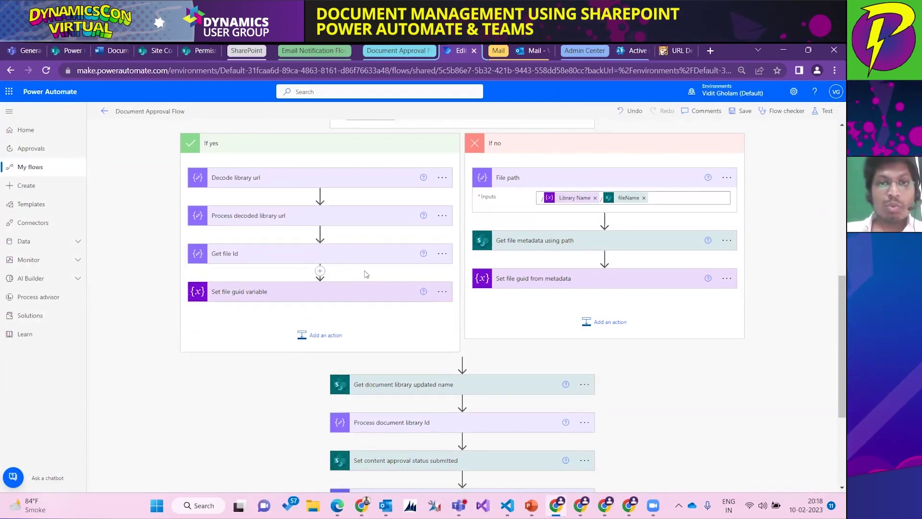
- Expand Set file guid from metadata in the If no branch and inspect the Get document library updated name request settings
{"action": "scroll", "coordinate": [367, 274], "scroll_direction": "up", "scroll_amount": 1}
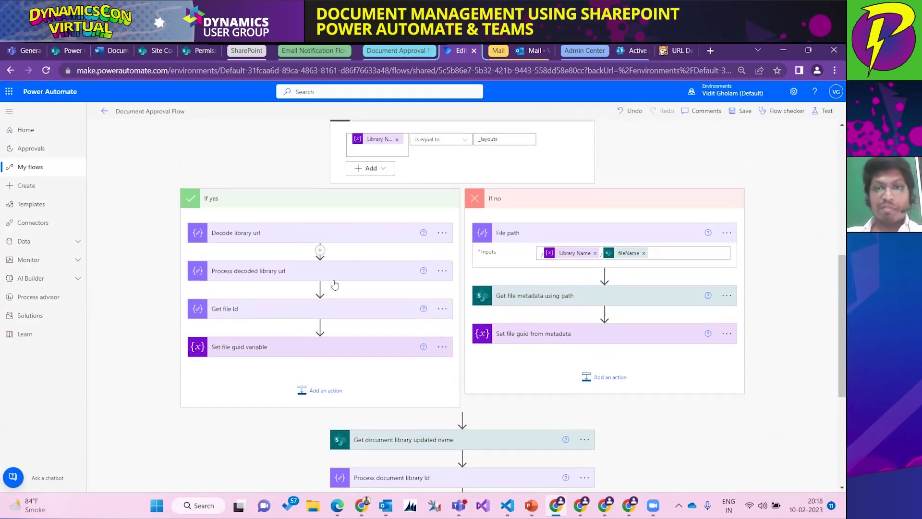
{"action": "left_click", "coordinate": [550, 336]}
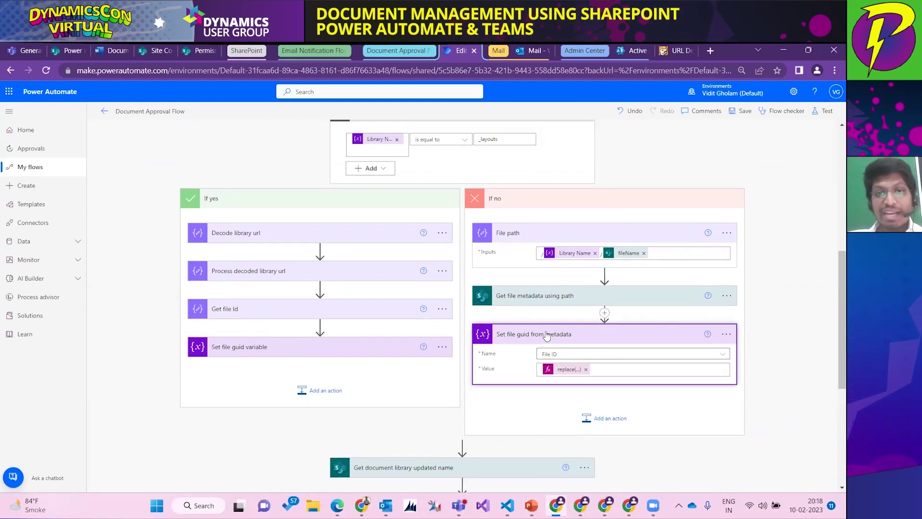
{"action": "scroll", "coordinate": [547, 335], "scroll_direction": "down", "scroll_amount": 2}
{"action": "scroll", "coordinate": [438, 313], "scroll_direction": "down", "scroll_amount": 2}
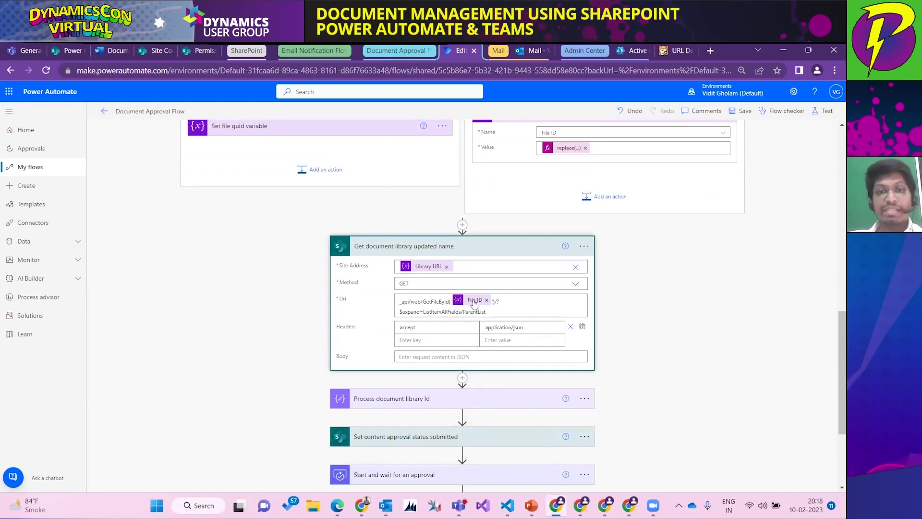
- Expand Set content approval status submitted and inspect its site address, library name, ID, action and ETag settings
{"action": "scroll", "coordinate": [476, 299], "scroll_direction": "down", "scroll_amount": 2}
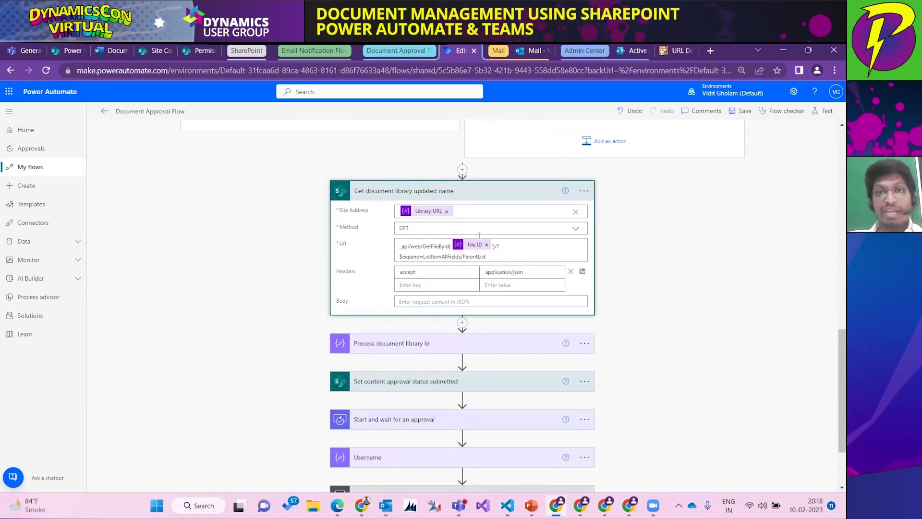
{"action": "scroll", "coordinate": [420, 326], "scroll_direction": "down", "scroll_amount": 2}
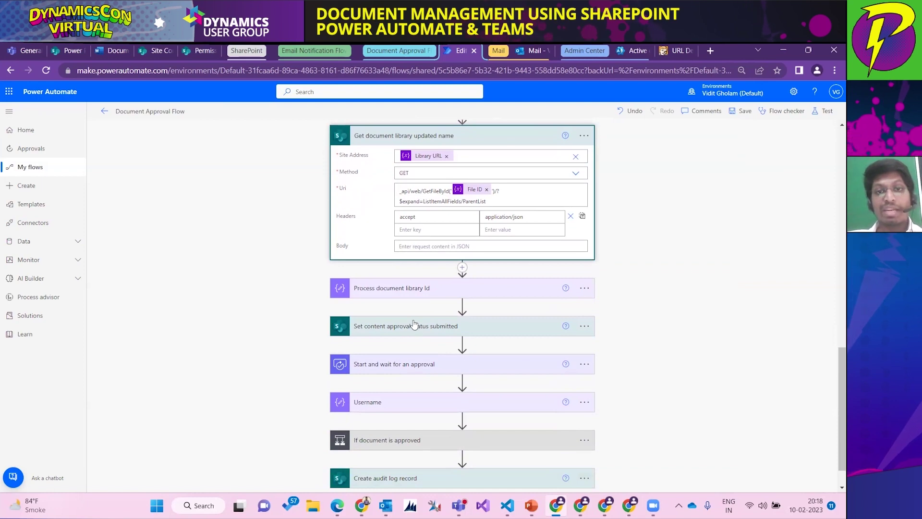
{"action": "left_click", "coordinate": [415, 325]}
{"action": "scroll", "coordinate": [422, 317], "scroll_direction": "down", "scroll_amount": 2}
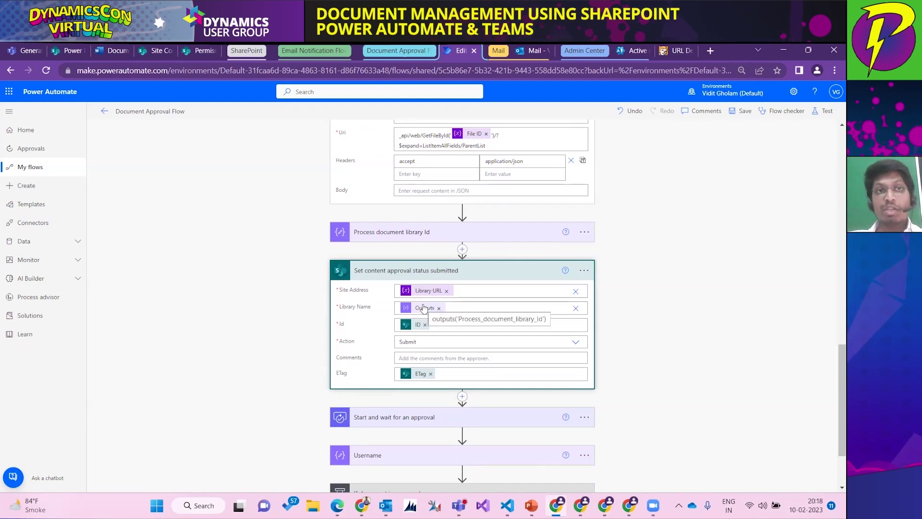
- Switch to the Power Platform Experts SharePoint site and open its Flow Designs library
{"action": "left_click", "coordinate": [113, 51]}
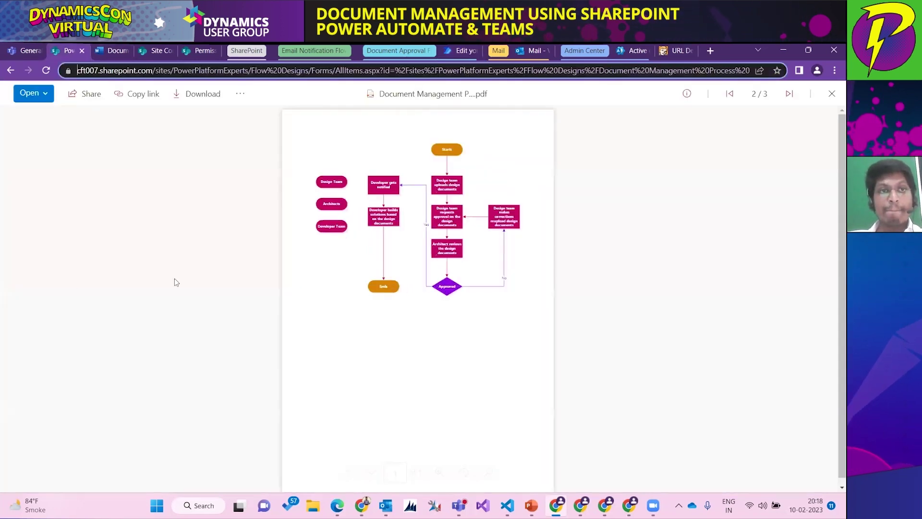
{"action": "left_click", "coordinate": [162, 51]}
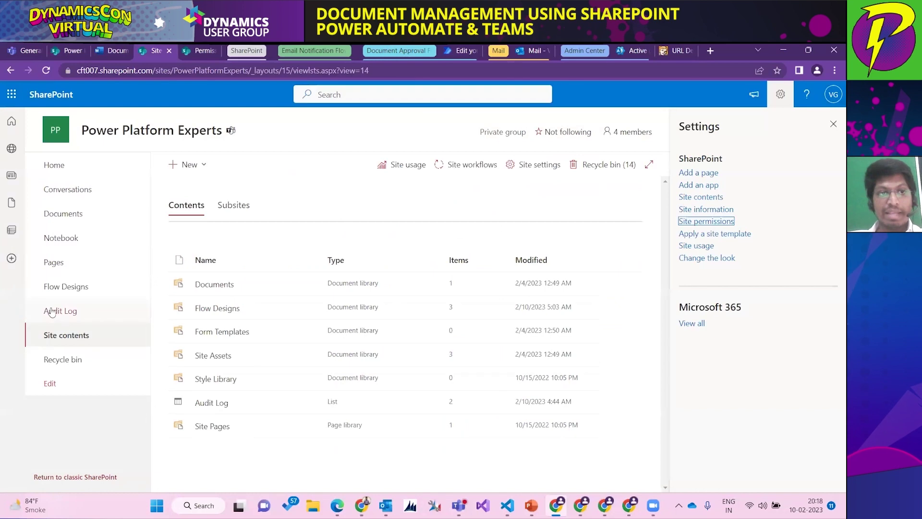
{"action": "left_click", "coordinate": [68, 287]}
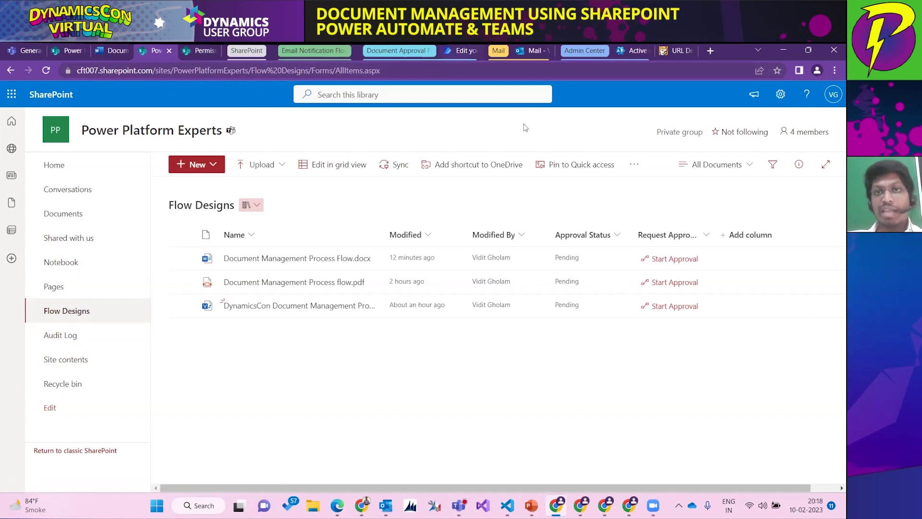
- Return to the Document Approval Flow editor, expand Process document library Id and inspect the expression in its Inputs
{"action": "left_click", "coordinate": [461, 51]}
{"action": "left_click", "coordinate": [809, 50]}
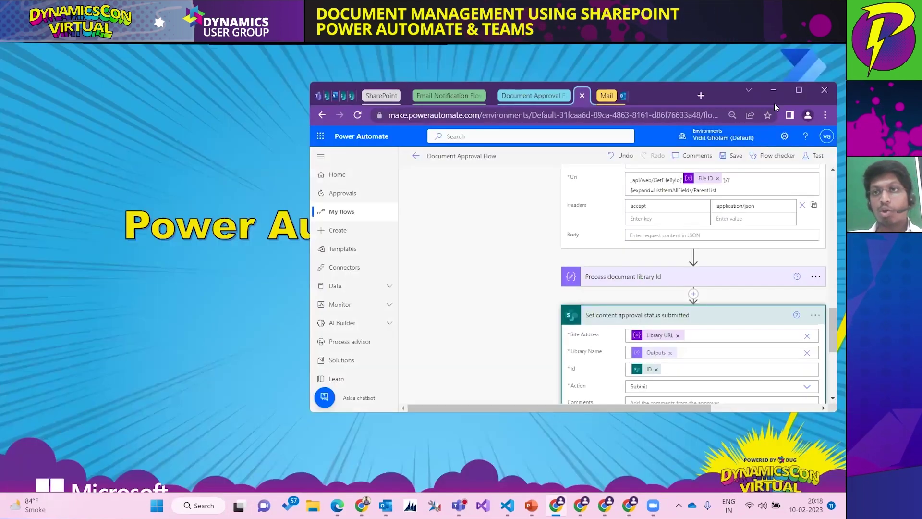
{"action": "left_click", "coordinate": [801, 90]}
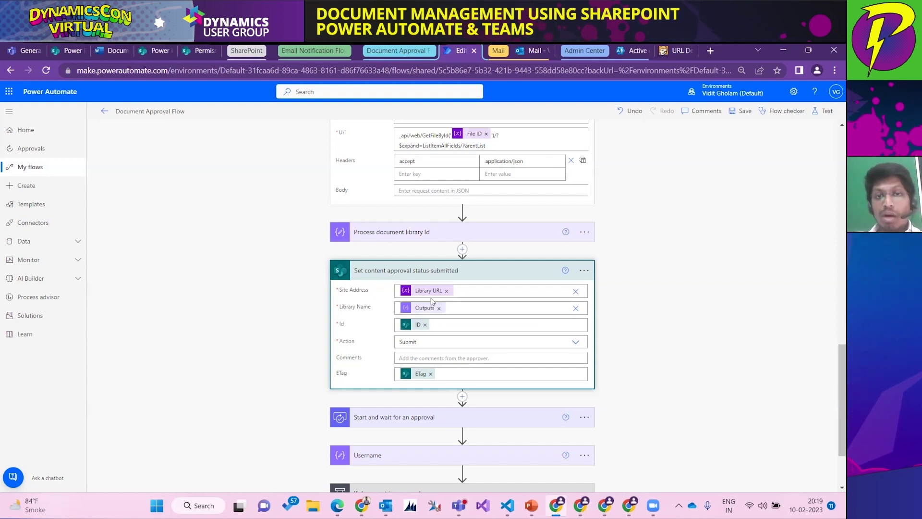
{"action": "scroll", "coordinate": [424, 310], "scroll_direction": "up", "scroll_amount": 3}
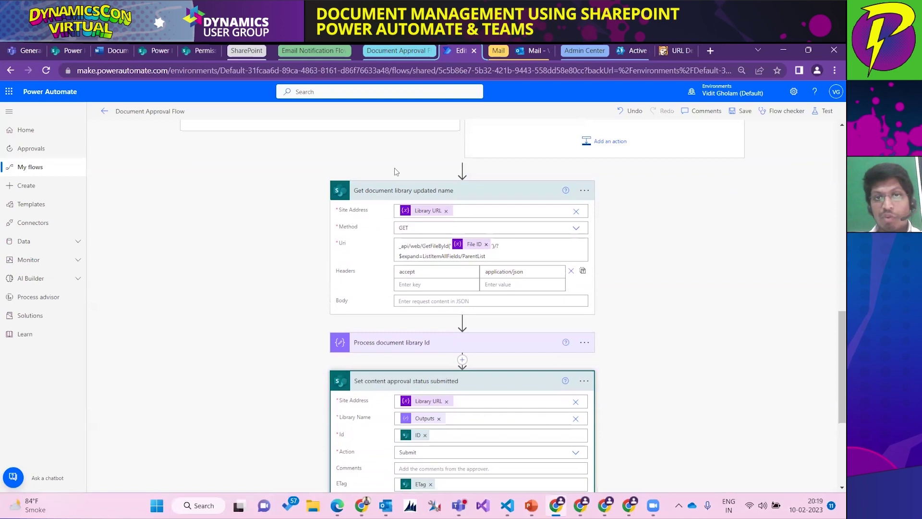
{"action": "left_click", "coordinate": [404, 344]}
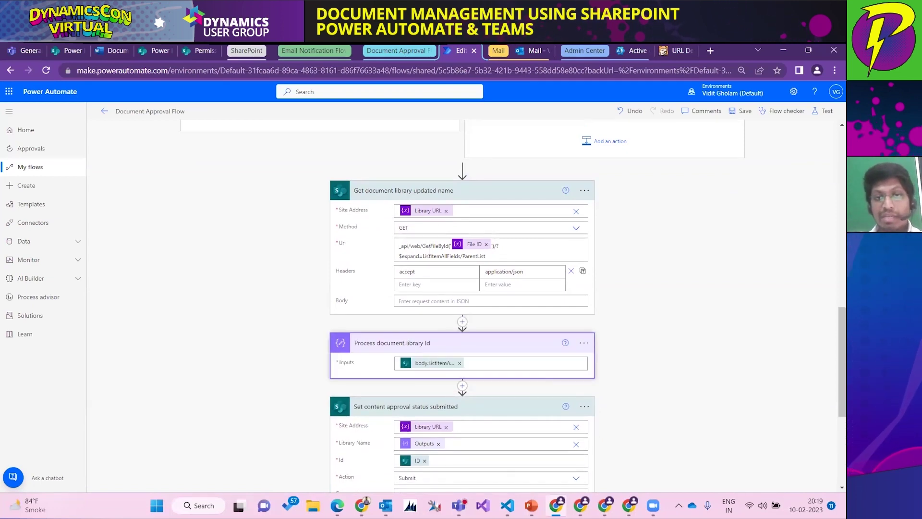
{"action": "scroll", "coordinate": [429, 321], "scroll_direction": "down", "scroll_amount": 1}
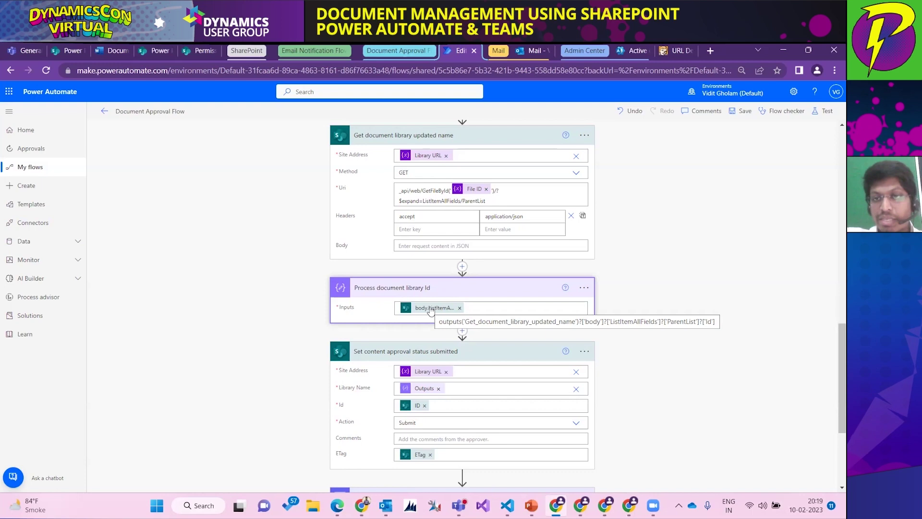
{"action": "scroll", "coordinate": [431, 301], "scroll_direction": "down", "scroll_amount": 1}
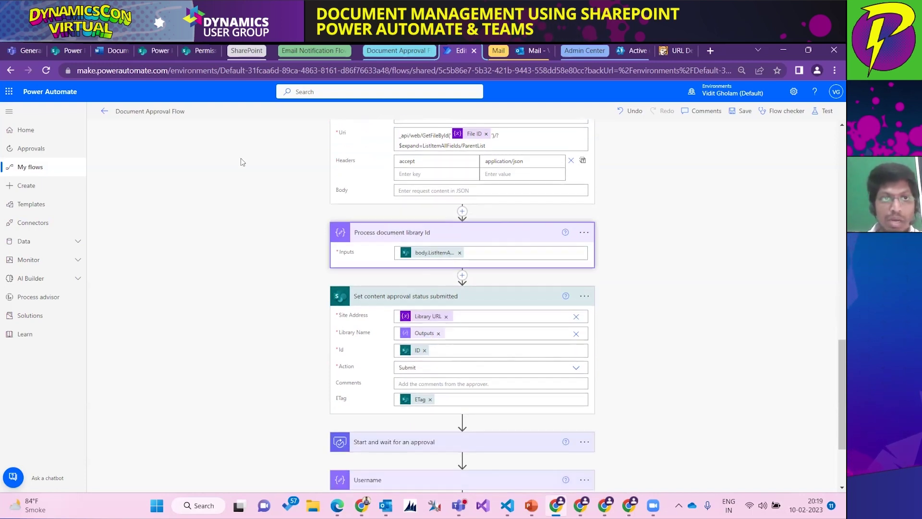
- Leave the flow editor without saving and open the Feb 10, 06:14 PM run from the 28-day run history
{"action": "left_click", "coordinate": [104, 113]}
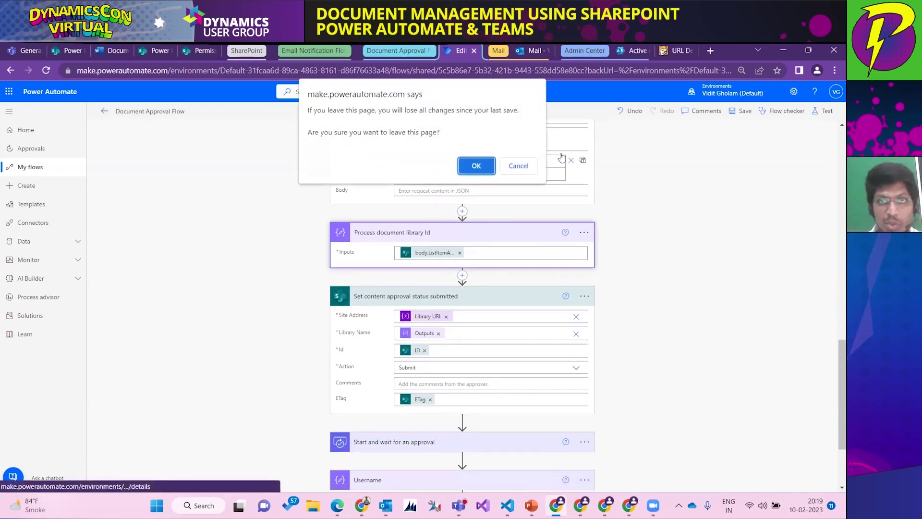
{"action": "left_click", "coordinate": [474, 165]}
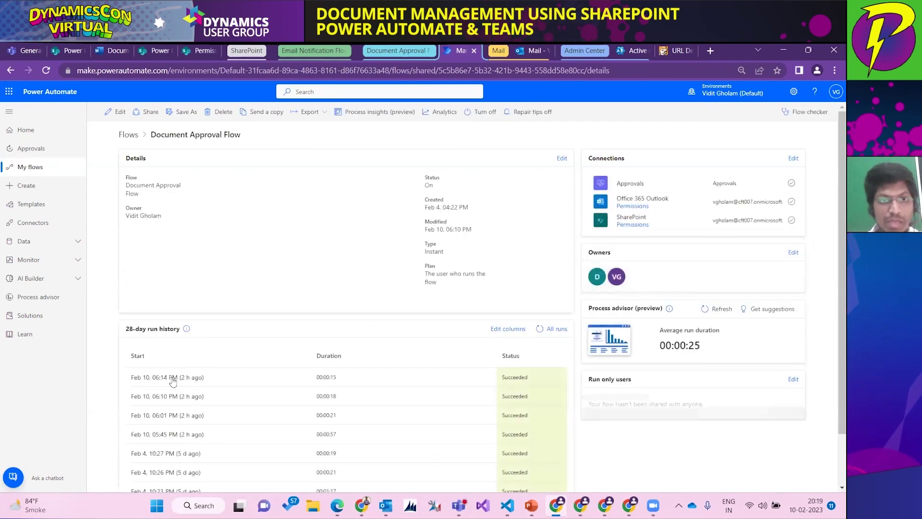
{"action": "left_click", "coordinate": [173, 378]}
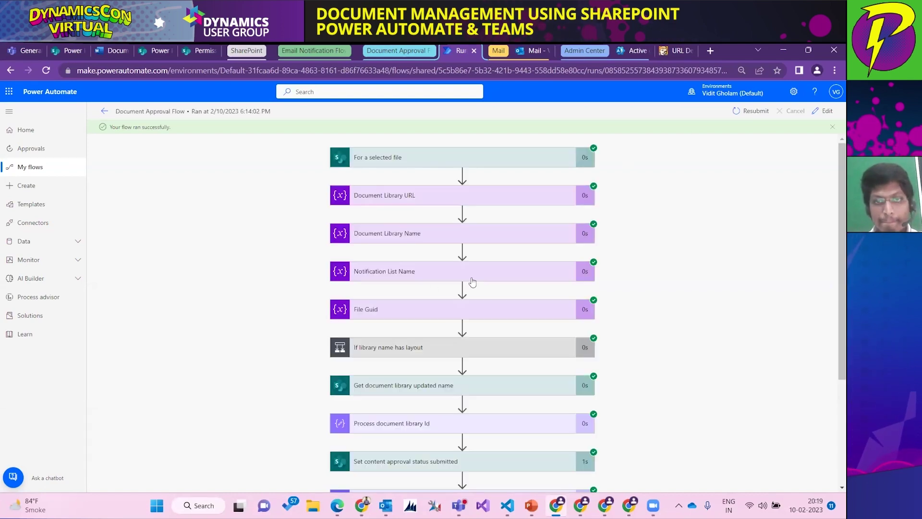
- Expand Get document library updated name in the run and show its raw outputs
{"action": "scroll", "coordinate": [419, 401], "scroll_direction": "down", "scroll_amount": 3}
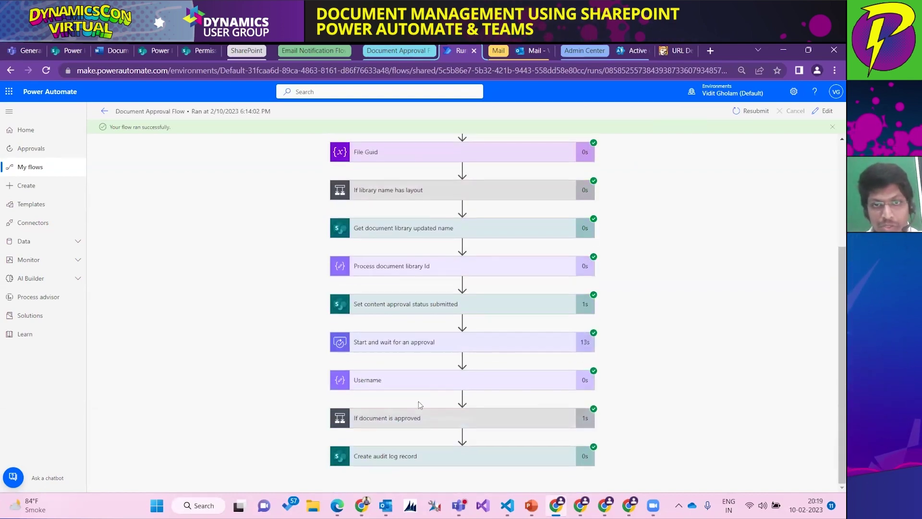
{"action": "left_click", "coordinate": [413, 229]}
{"action": "scroll", "coordinate": [555, 326], "scroll_direction": "down", "scroll_amount": 2}
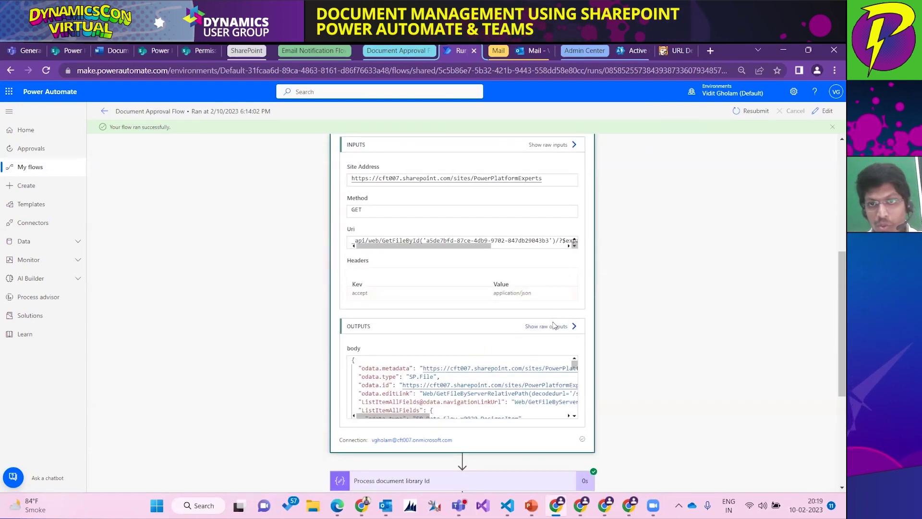
{"action": "left_click", "coordinate": [555, 326]}
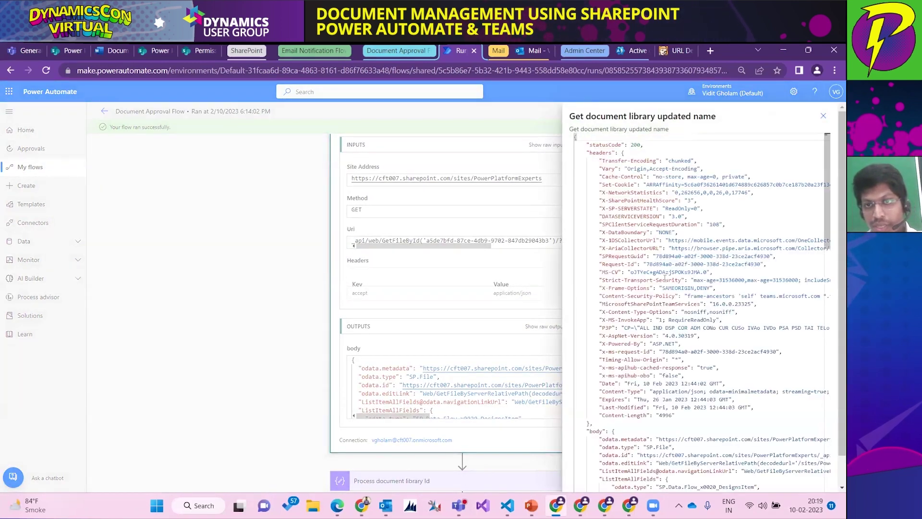
- Trace the response body through ListItemAllFields to its nested ParentList object
{"action": "scroll", "coordinate": [665, 278], "scroll_direction": "down", "scroll_amount": 3}
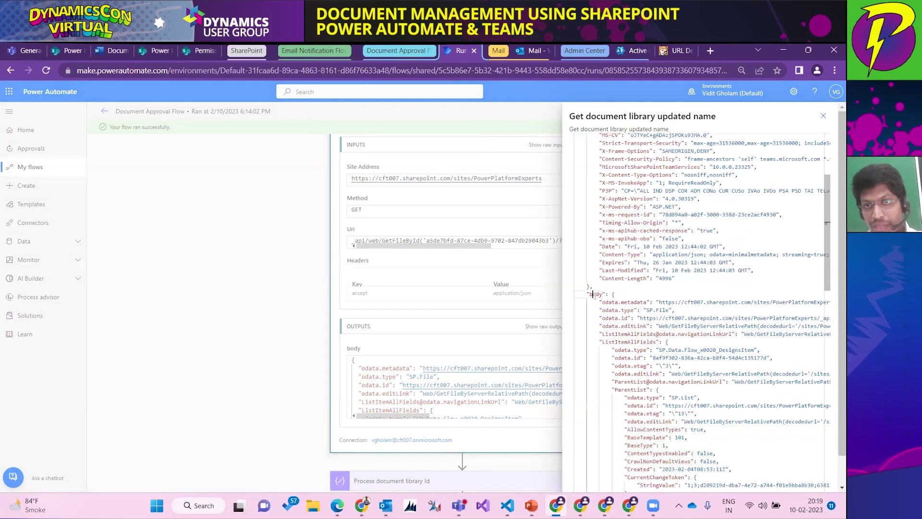
{"action": "triple_click", "coordinate": [618, 342]}
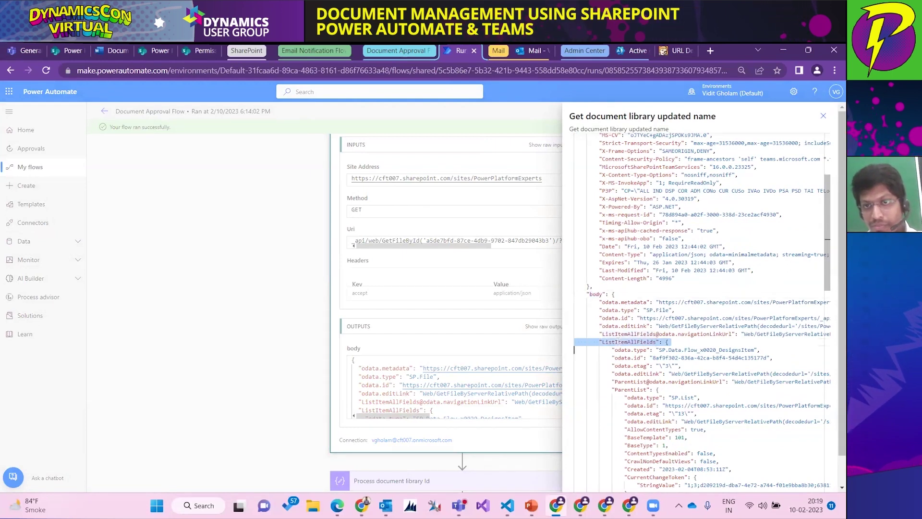
{"action": "scroll", "coordinate": [619, 342], "scroll_direction": "down", "scroll_amount": 3}
{"action": "double_click", "coordinate": [627, 280]}
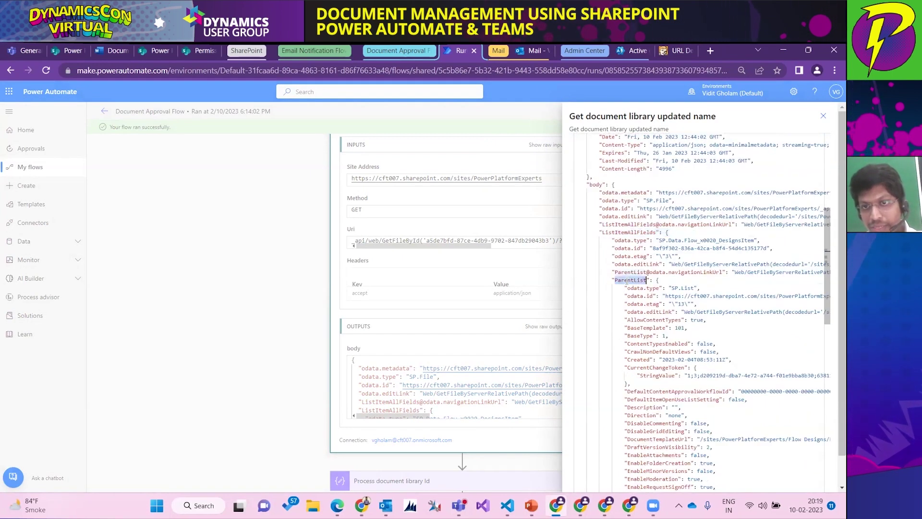
{"action": "scroll", "coordinate": [627, 280], "scroll_direction": "down", "scroll_amount": 2}
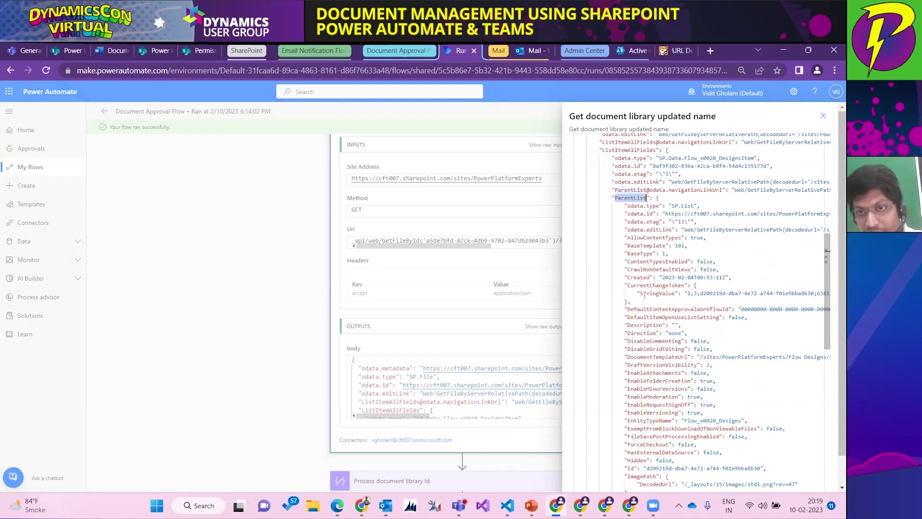
{"action": "scroll", "coordinate": [652, 288], "scroll_direction": "down", "scroll_amount": 2}
- Highlight the Id line inside ParentList that identifies the document library
{"action": "triple_click", "coordinate": [631, 385]}
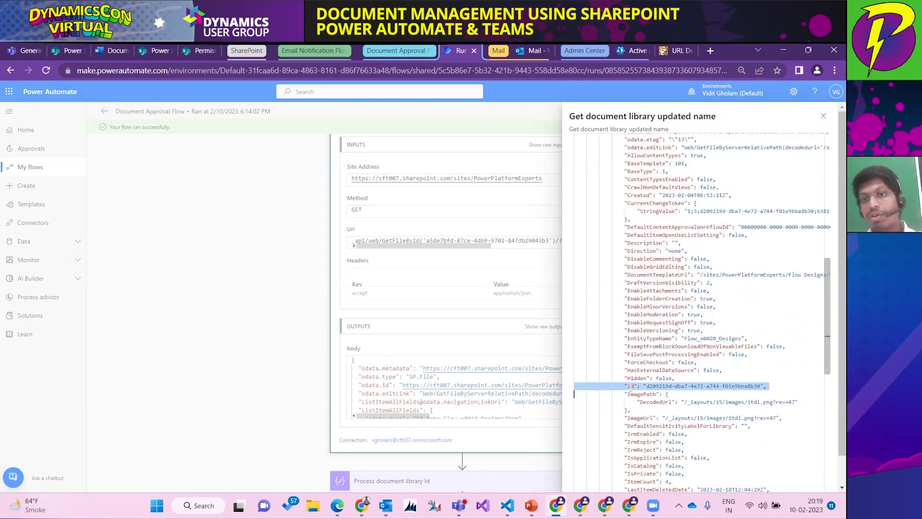
{"action": "key", "text": "ctrl+a"}
{"action": "left_click", "coordinate": [631, 385]}
{"action": "triple_click", "coordinate": [631, 386]}
{"action": "key", "text": "ctrl+a"}
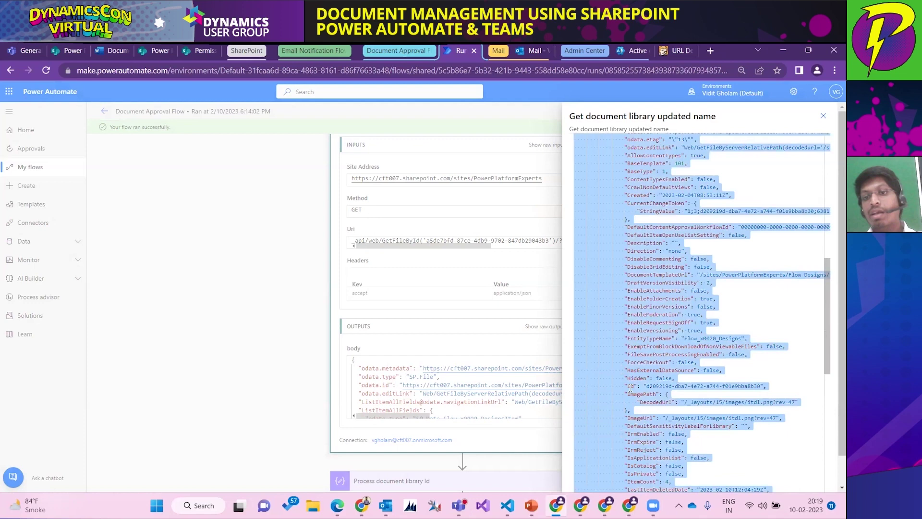
{"action": "left_click", "coordinate": [633, 385]}
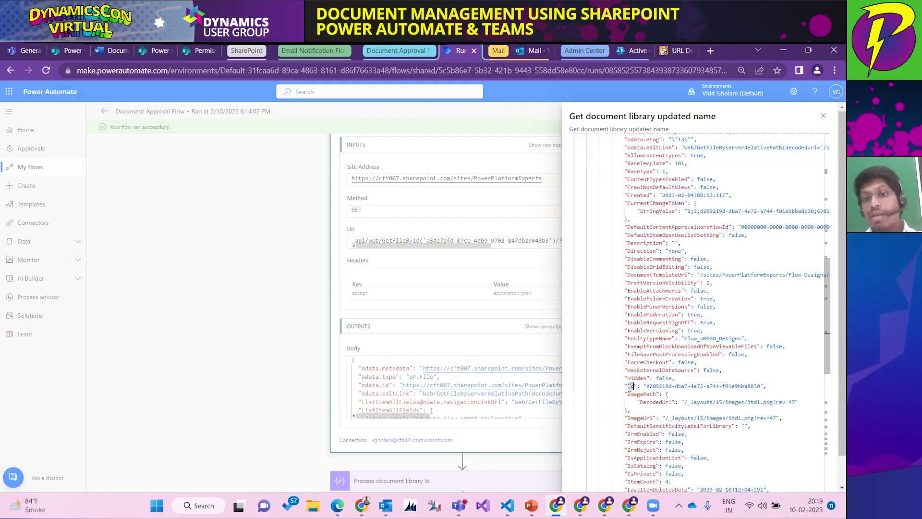
{"action": "triple_click", "coordinate": [633, 386]}
{"action": "left_click", "coordinate": [632, 386]}
{"action": "triple_click", "coordinate": [632, 386]}
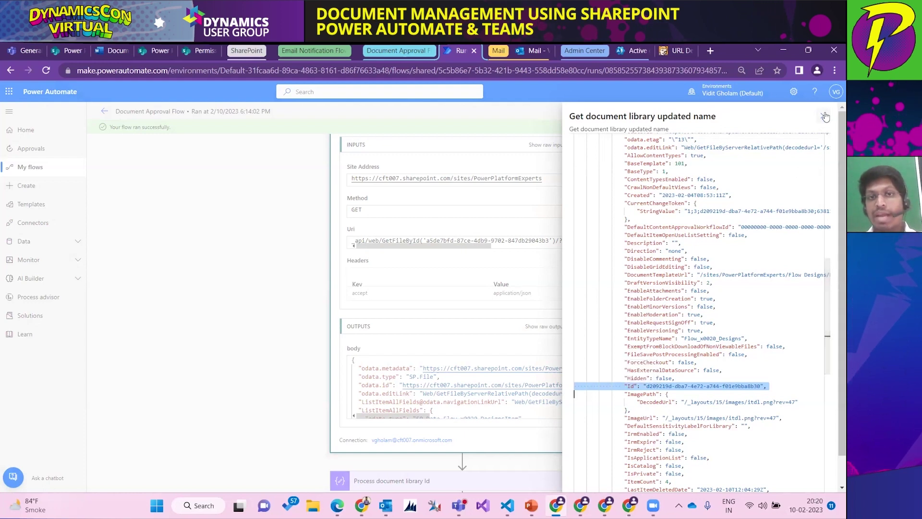
- Close the raw outputs and collapse the Get document library updated name action
{"action": "key", "text": "Escape"}
{"action": "scroll", "coordinate": [470, 221], "scroll_direction": "up", "scroll_amount": 3}
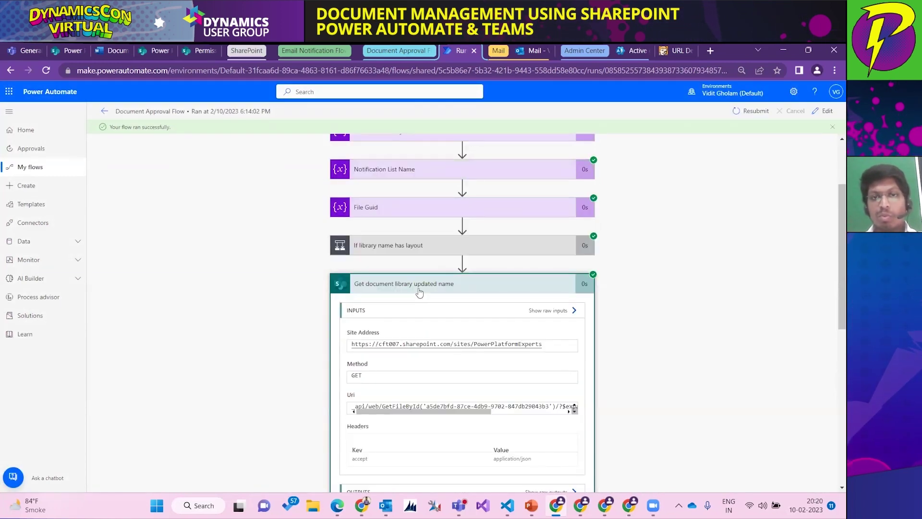
{"action": "left_click", "coordinate": [447, 285]}
{"action": "scroll", "coordinate": [447, 296], "scroll_direction": "down", "scroll_amount": 1}
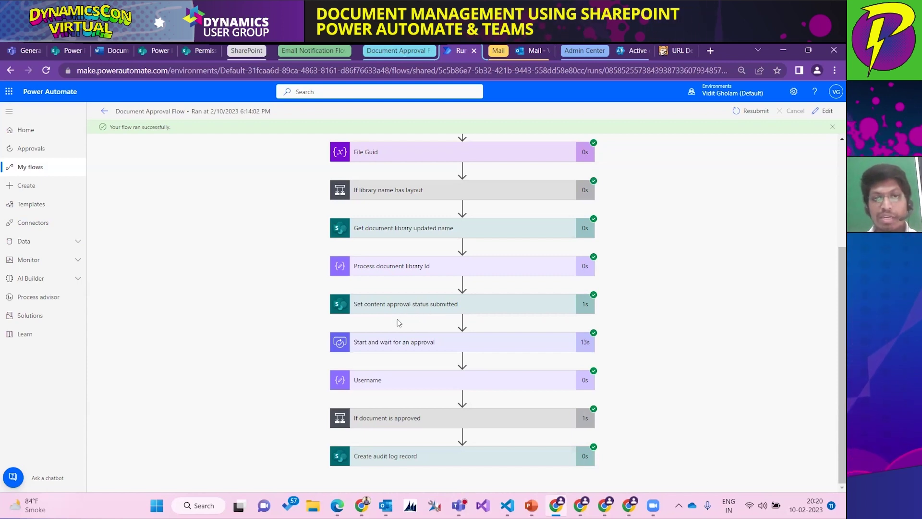
- Expand the If document is approved condition and examine its expression result and the actions in both branches
{"action": "left_click", "coordinate": [404, 418]}
{"action": "scroll", "coordinate": [401, 389], "scroll_direction": "down", "scroll_amount": 3}
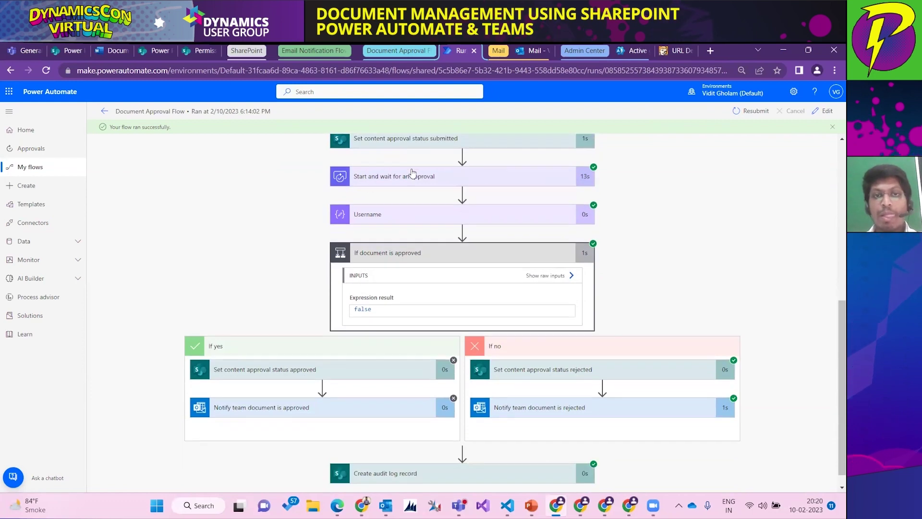
{"action": "scroll", "coordinate": [237, 409], "scroll_direction": "down", "scroll_amount": 1}
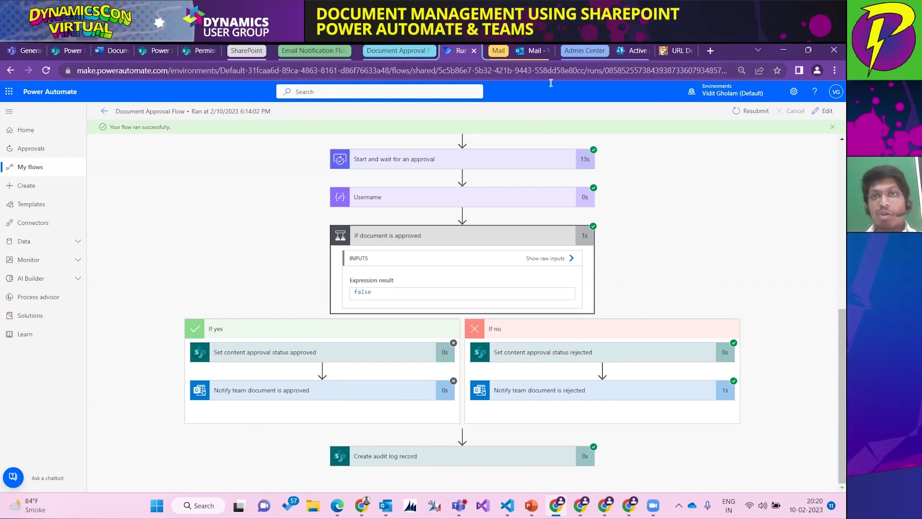
- Check the approval notification emails in the Outlook inbox and return to the Document Approval Flow run
{"action": "left_click", "coordinate": [533, 50]}
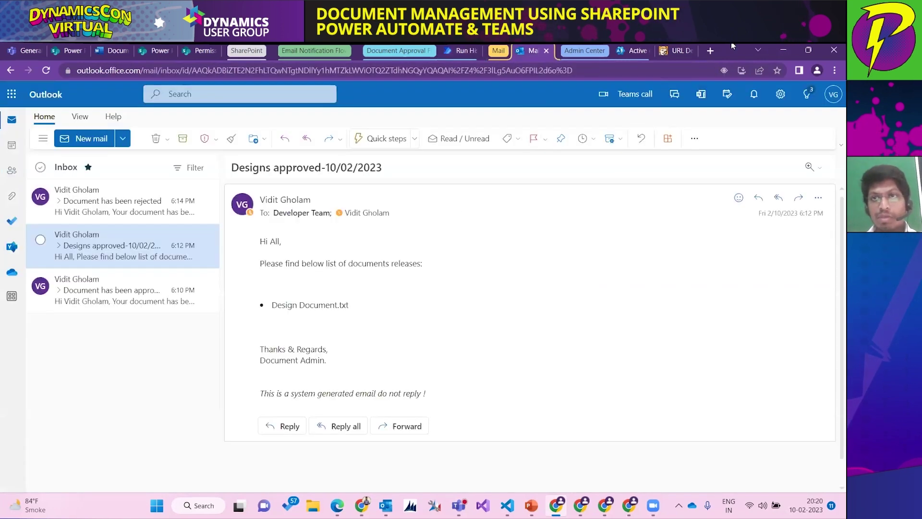
{"action": "key", "text": "super+Down"}
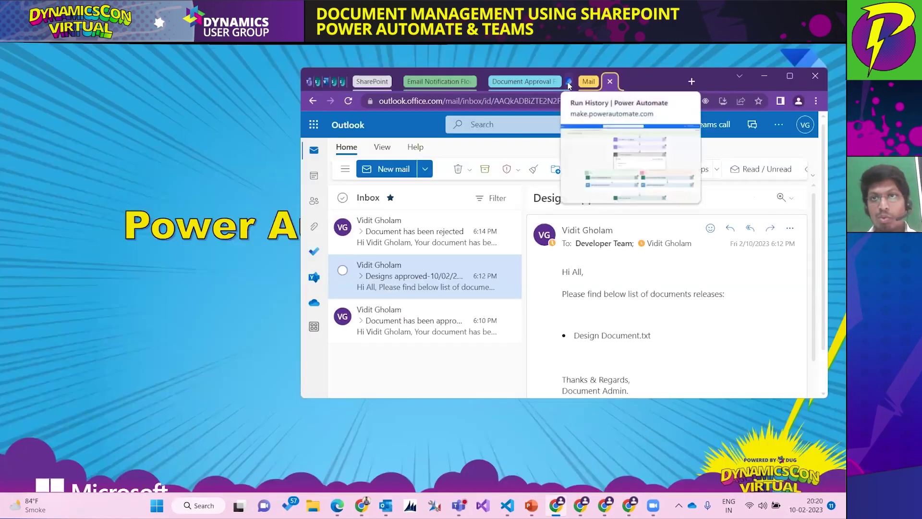
{"action": "left_click", "coordinate": [571, 82]}
{"action": "double_click", "coordinate": [749, 76]}
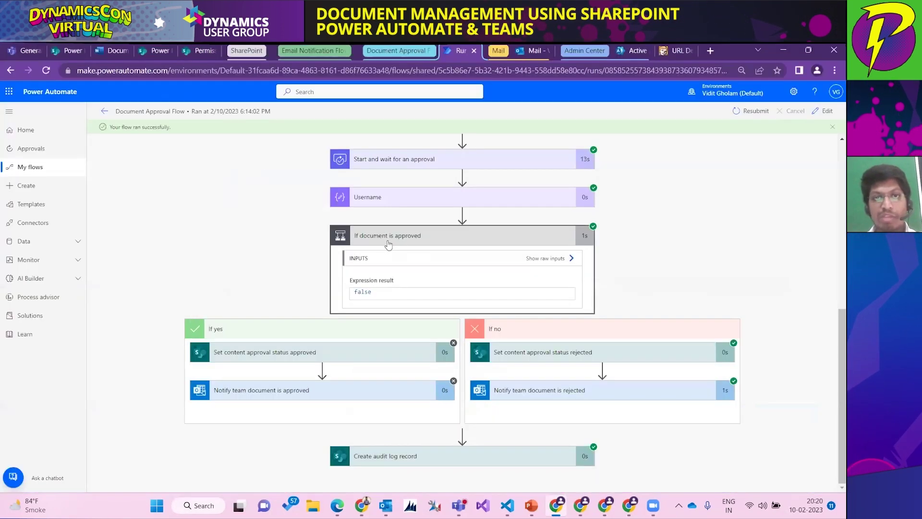
- Switch to the run of the Email notification of approved documents flow
{"action": "scroll", "coordinate": [376, 296], "scroll_direction": "up", "scroll_amount": 5}
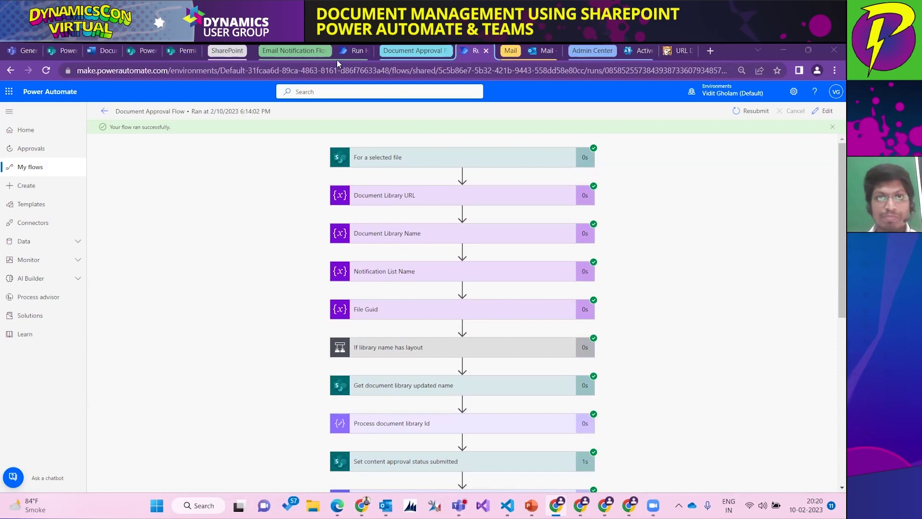
{"action": "left_click", "coordinate": [337, 59]}
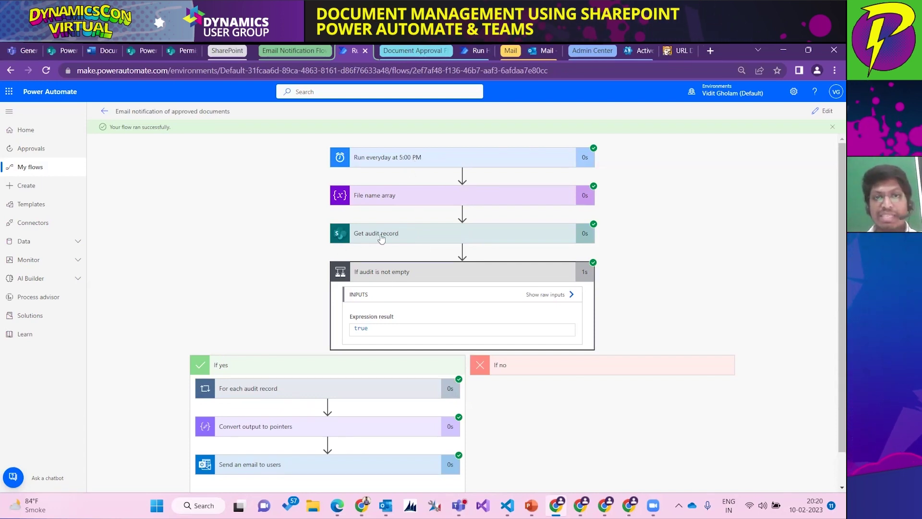
- Expand the Get audit record action and examine its inputs along with the If audit is not empty condition
{"action": "left_click", "coordinate": [399, 235]}
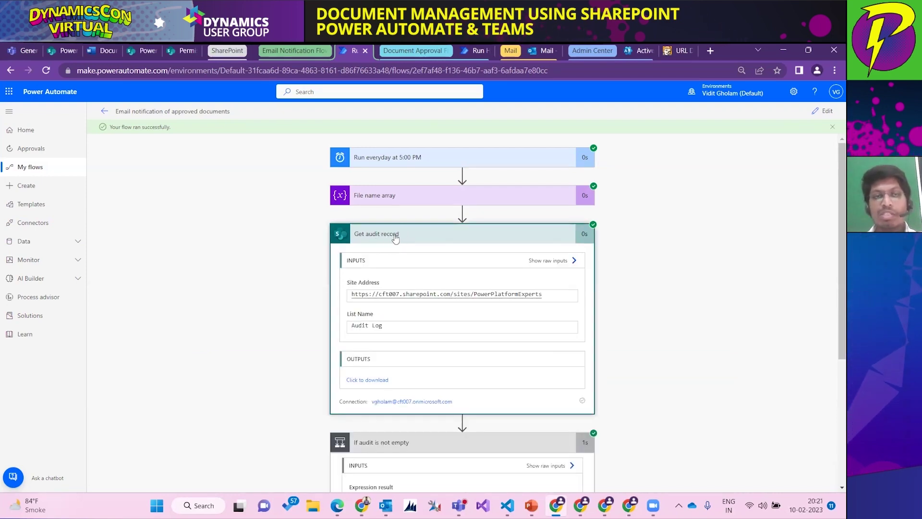
{"action": "scroll", "coordinate": [401, 245], "scroll_direction": "down", "scroll_amount": 1}
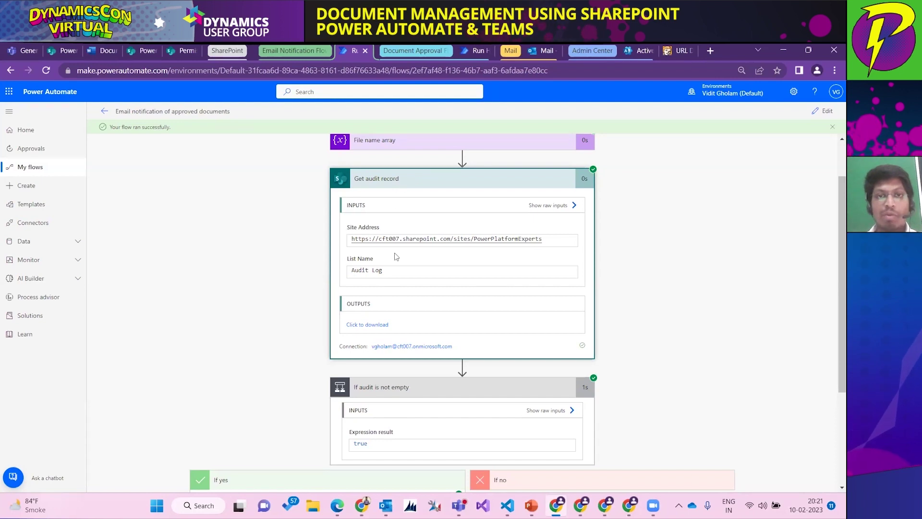
{"action": "scroll", "coordinate": [313, 348], "scroll_direction": "down", "scroll_amount": 3}
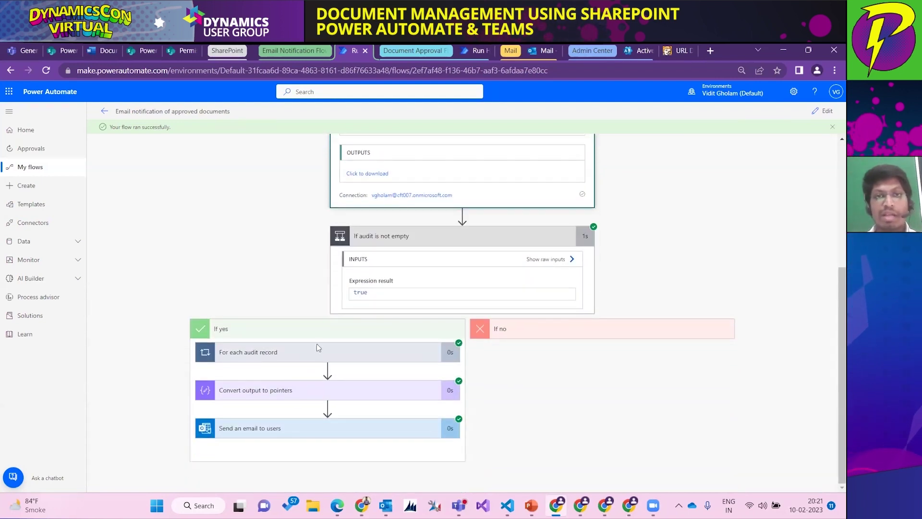
{"action": "scroll", "coordinate": [317, 344], "scroll_direction": "up", "scroll_amount": 2}
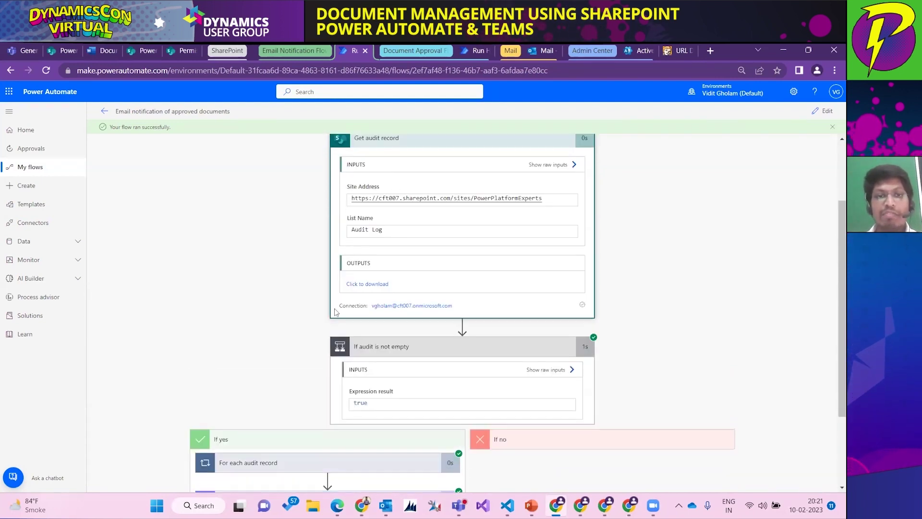
- Expand the For each audit record loop and examine the name and value in its Append to array variable action
{"action": "scroll", "coordinate": [336, 326], "scroll_direction": "down", "scroll_amount": 2}
{"action": "left_click", "coordinate": [281, 353]}
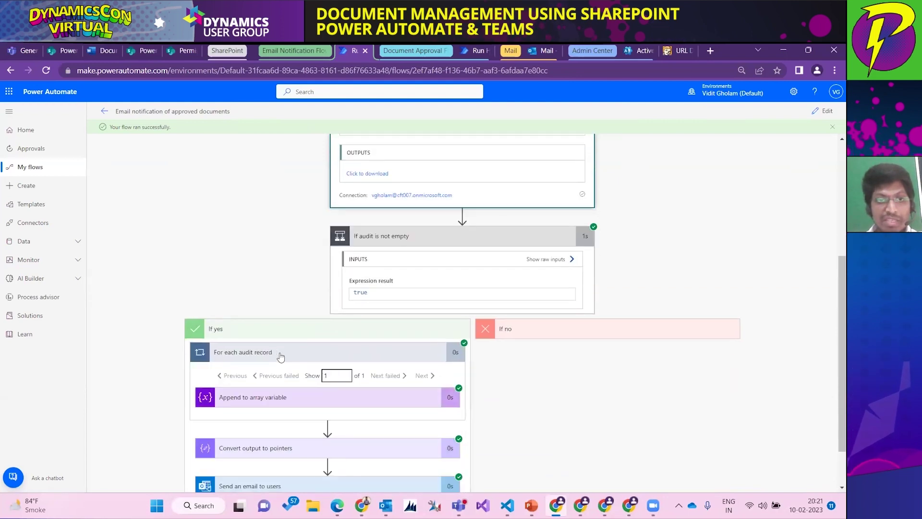
{"action": "left_click", "coordinate": [275, 341]}
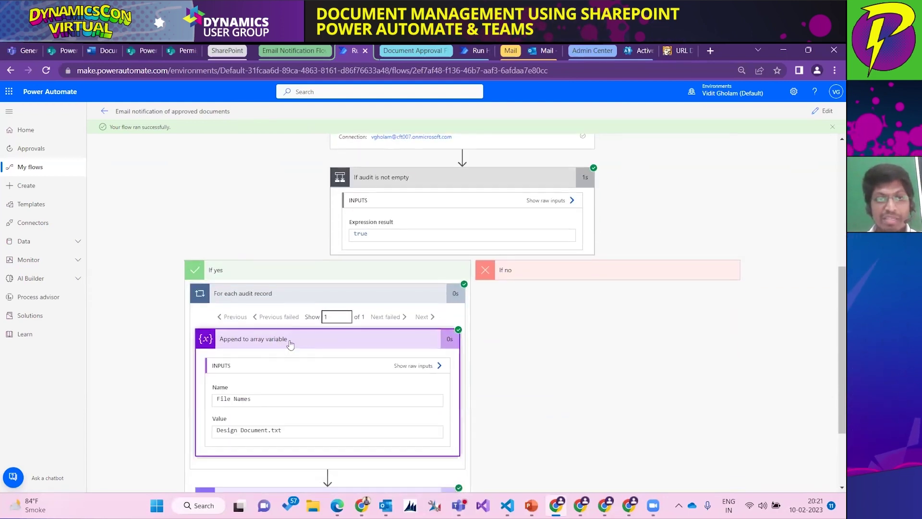
{"action": "scroll", "coordinate": [259, 384], "scroll_direction": "down", "scroll_amount": 2}
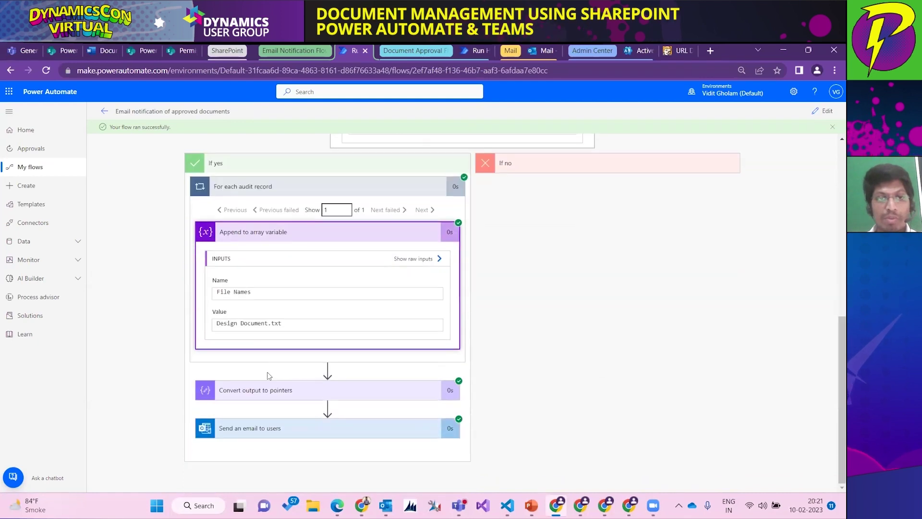
- Expand the Convert output to pointers and Send an email to users actions and examine the list markup, recipients, subject and body
{"action": "left_click", "coordinate": [253, 390]}
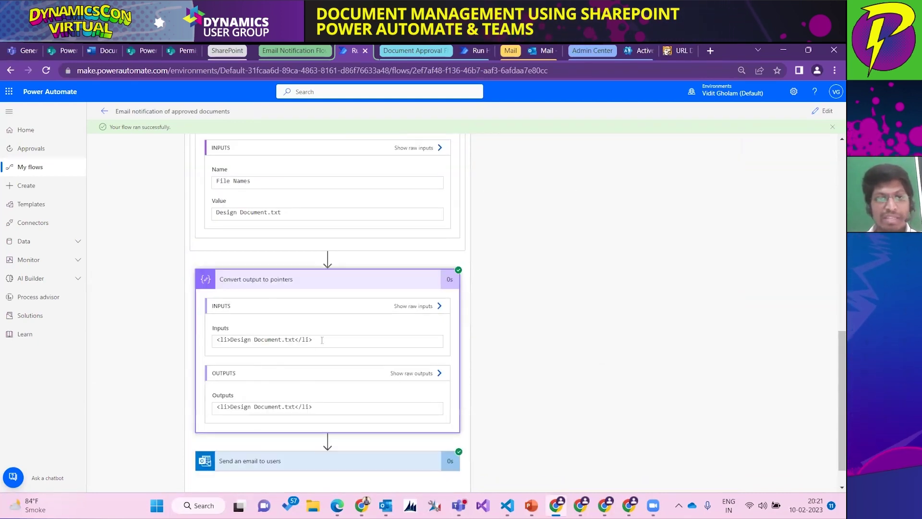
{"action": "triple_click", "coordinate": [217, 343]}
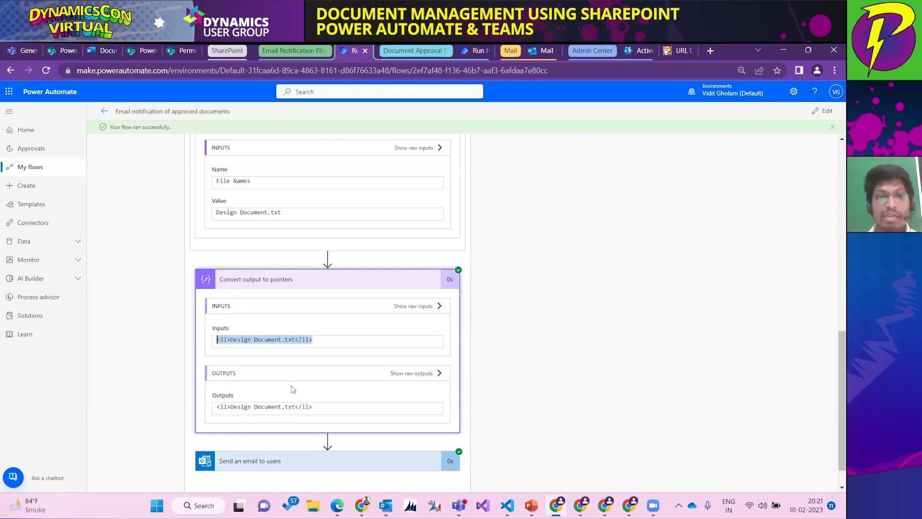
{"action": "scroll", "coordinate": [292, 385], "scroll_direction": "down", "scroll_amount": 1}
{"action": "left_click", "coordinate": [282, 431]}
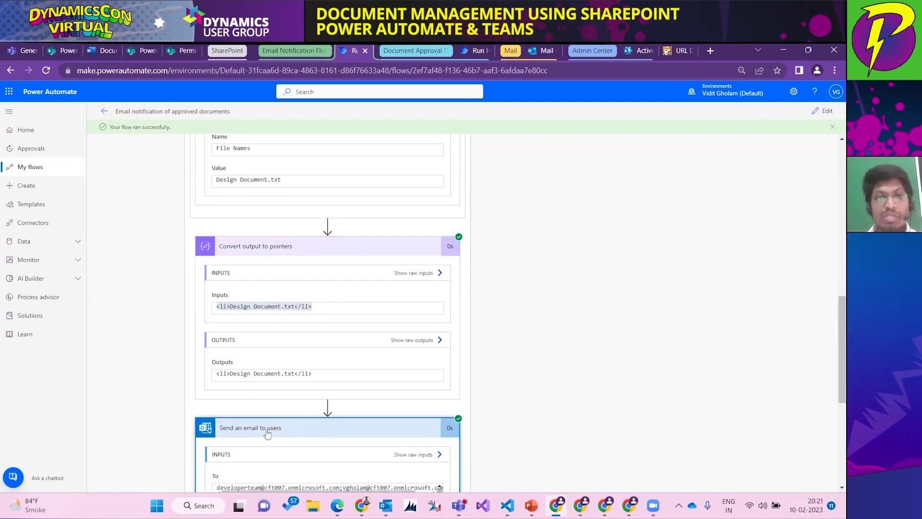
{"action": "scroll", "coordinate": [282, 422], "scroll_direction": "down", "scroll_amount": 3}
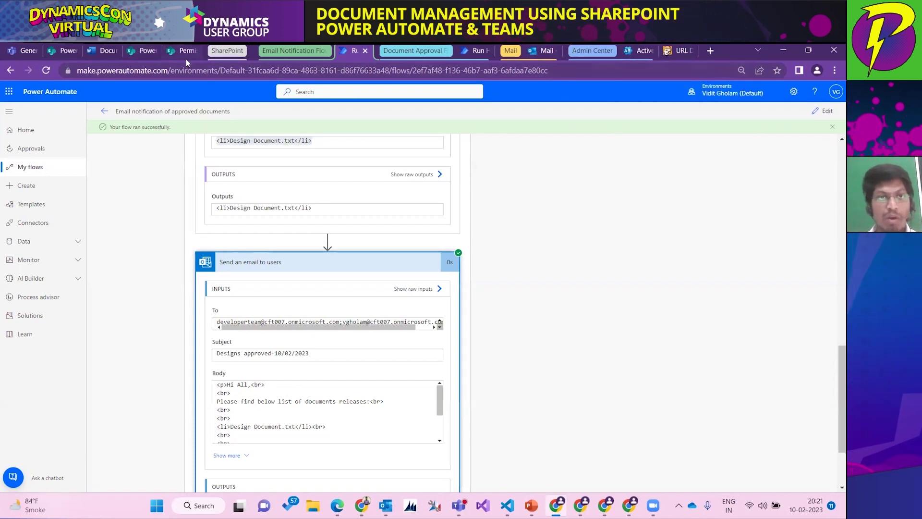
- Switch to the Outlook inbox and review the rejected, approved and Designs approved-10/02/2023 notification emails, finishing on the Designs approved one
{"action": "left_click", "coordinate": [62, 52]}
{"action": "left_click_drag", "start_coordinate": [123, 52], "coordinate": [143, 52]}
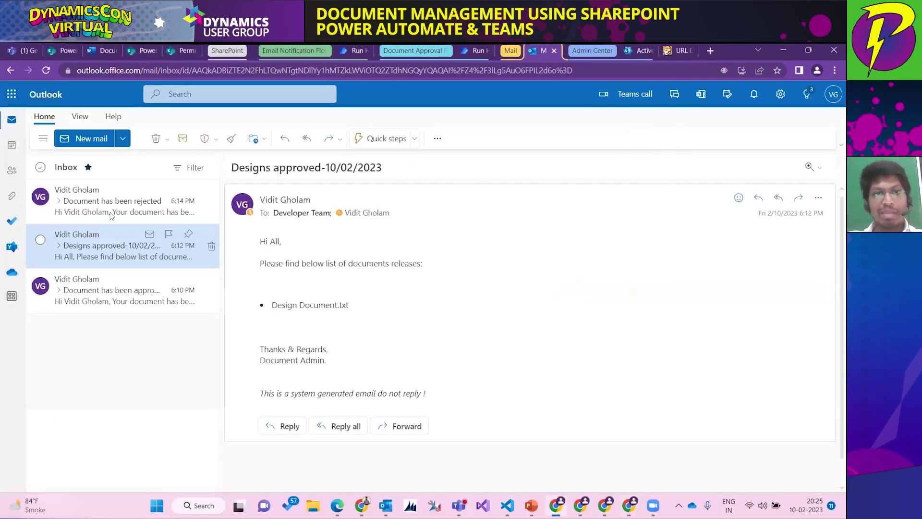
{"action": "left_click", "coordinate": [117, 217]}
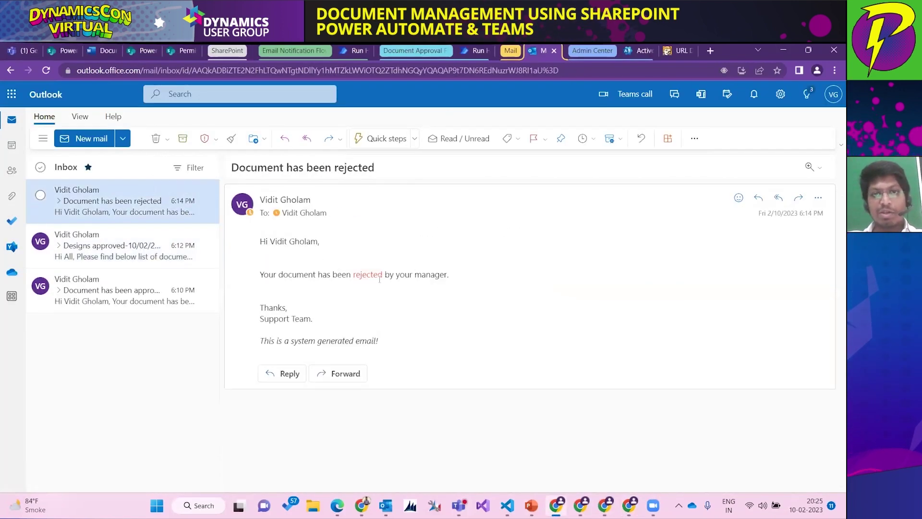
{"action": "left_click", "coordinate": [142, 261]}
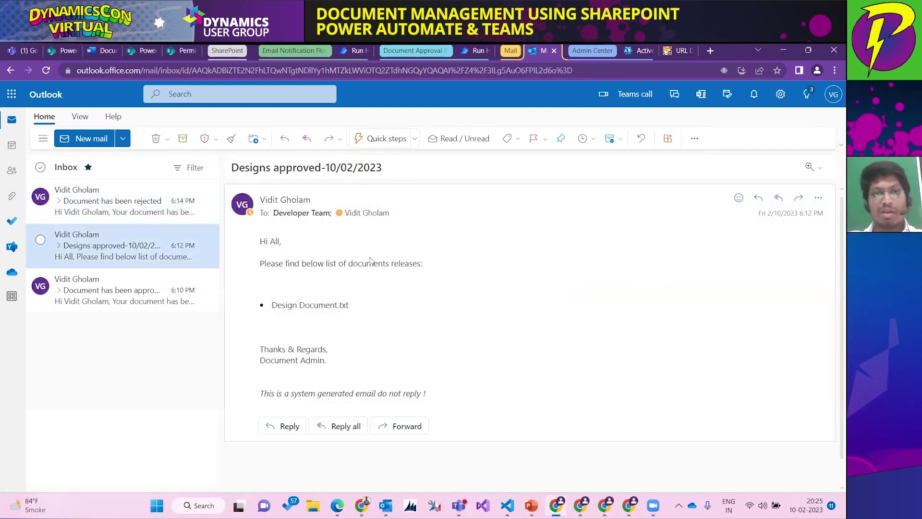
{"action": "left_click", "coordinate": [123, 279]}
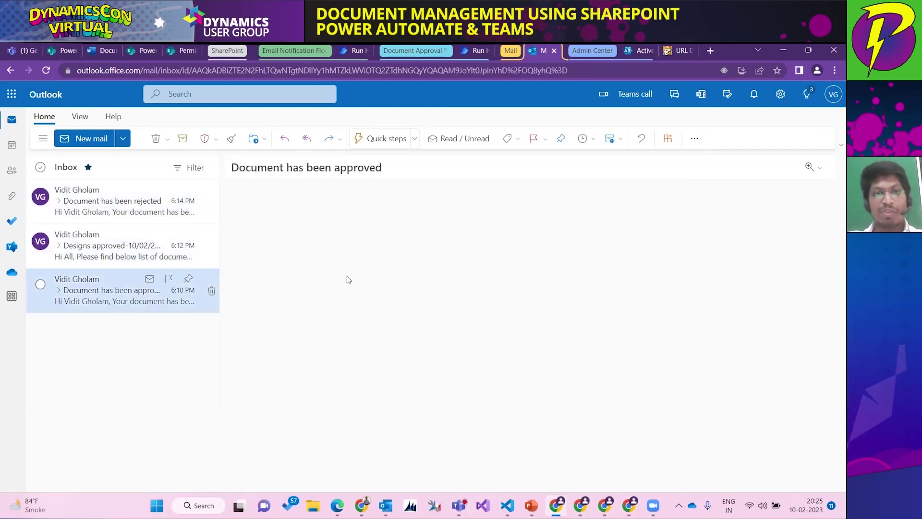
{"action": "left_click", "coordinate": [125, 246]}
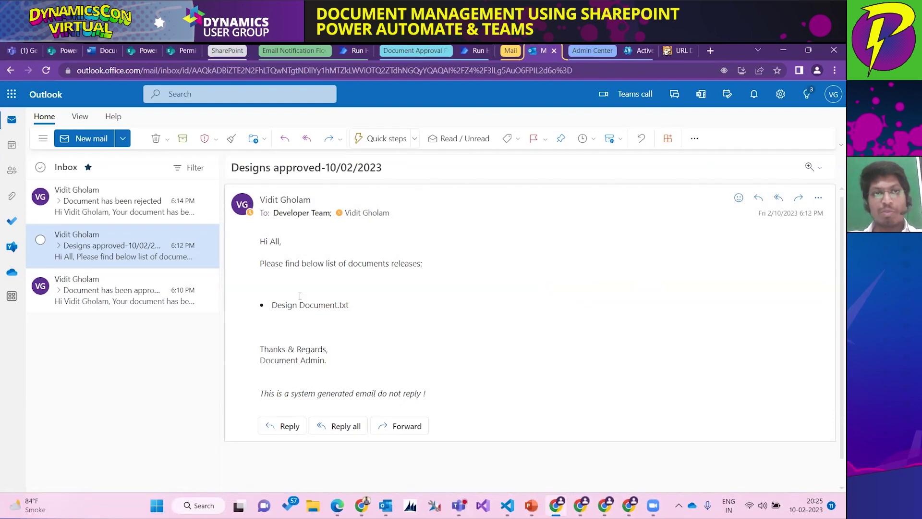
- Switch to the SharePoint Flow Designs library, dismiss the Run flow pane of Document Approval Flow and open the Audit Log list
{"action": "left_click", "coordinate": [144, 51]}
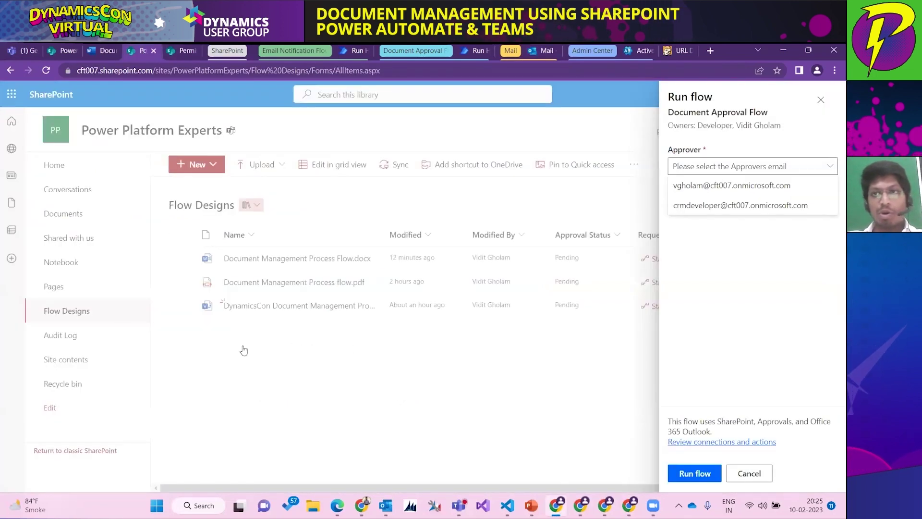
{"action": "left_click", "coordinate": [454, 313]}
{"action": "left_click", "coordinate": [120, 336]}
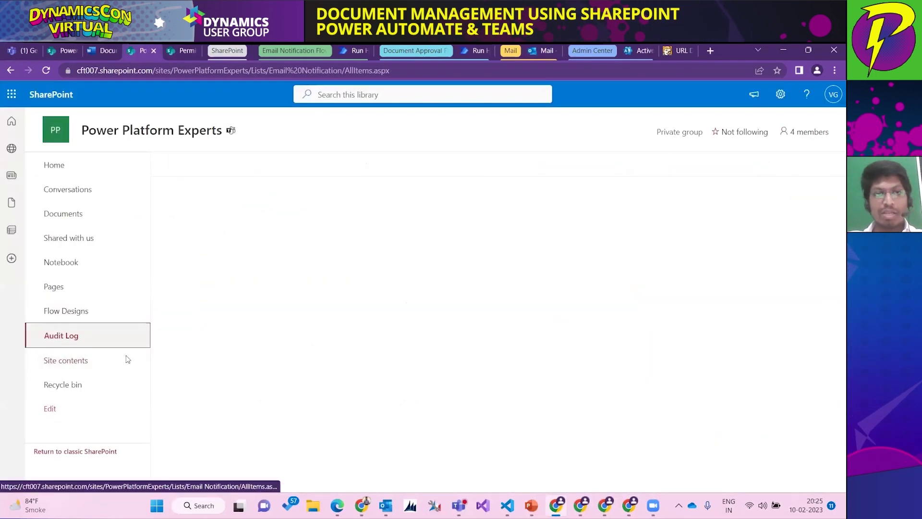